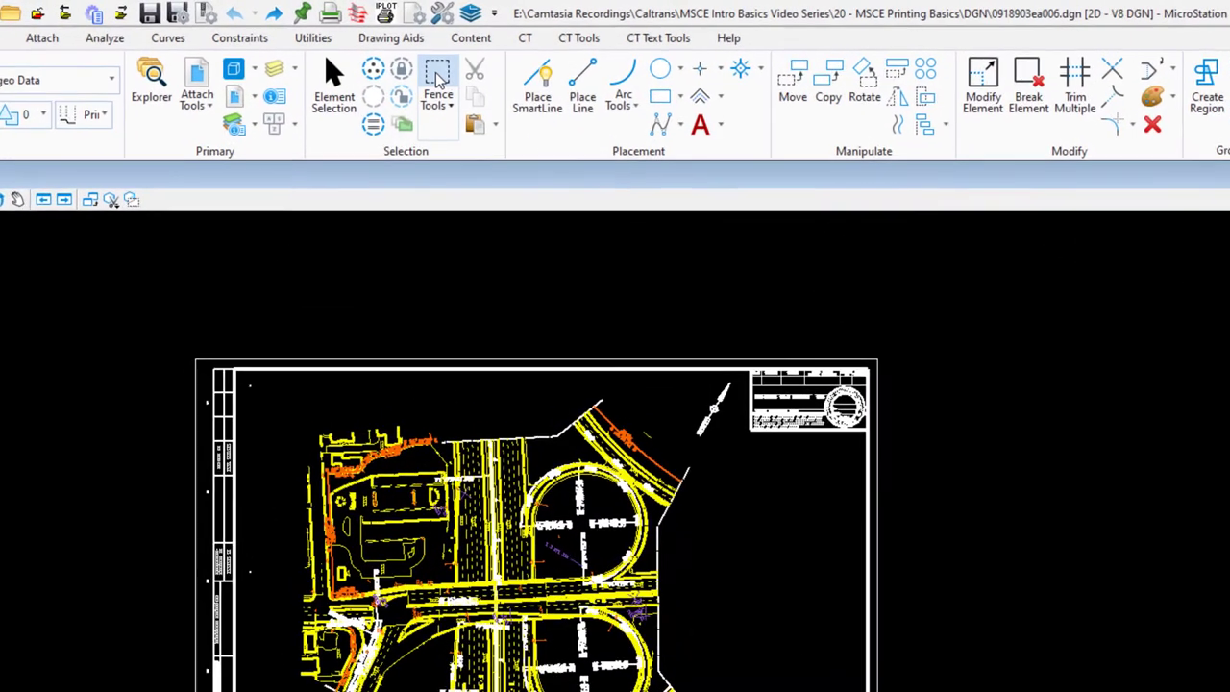
- Turn on Enable For Fence Create in the AccuSnap settings so fence points can snap to elements
{"action": "left_click", "coordinate": [436, 82]}
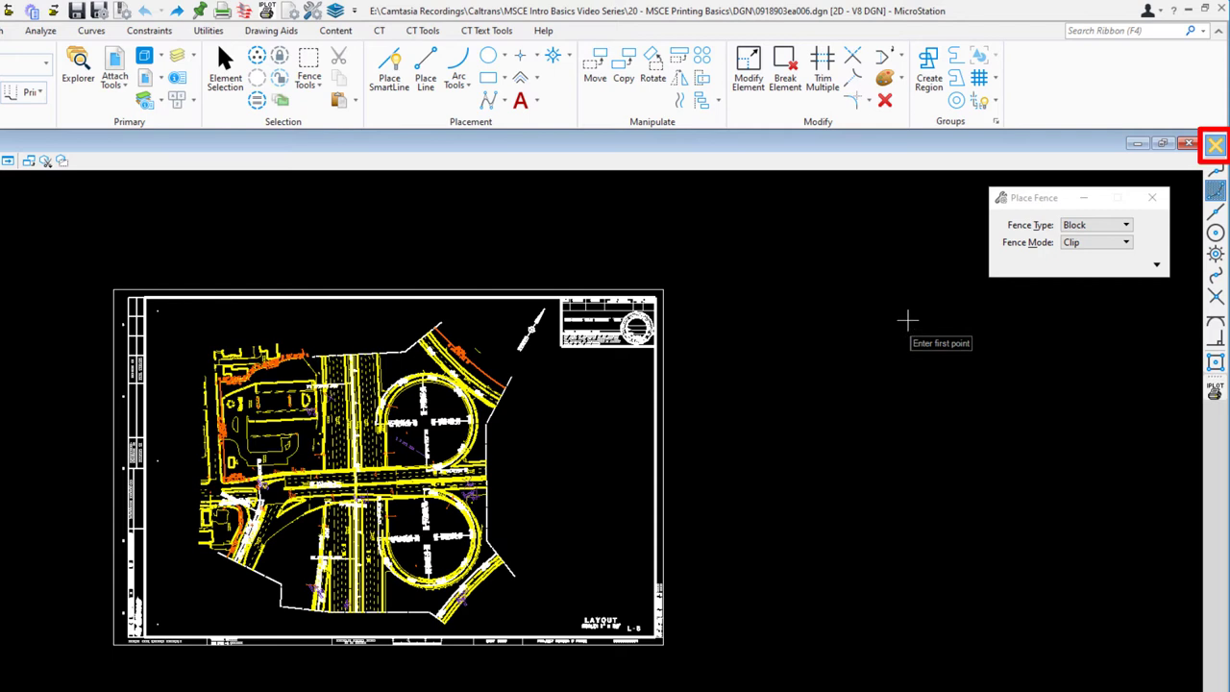
{"action": "right_click", "coordinate": [1216, 144]}
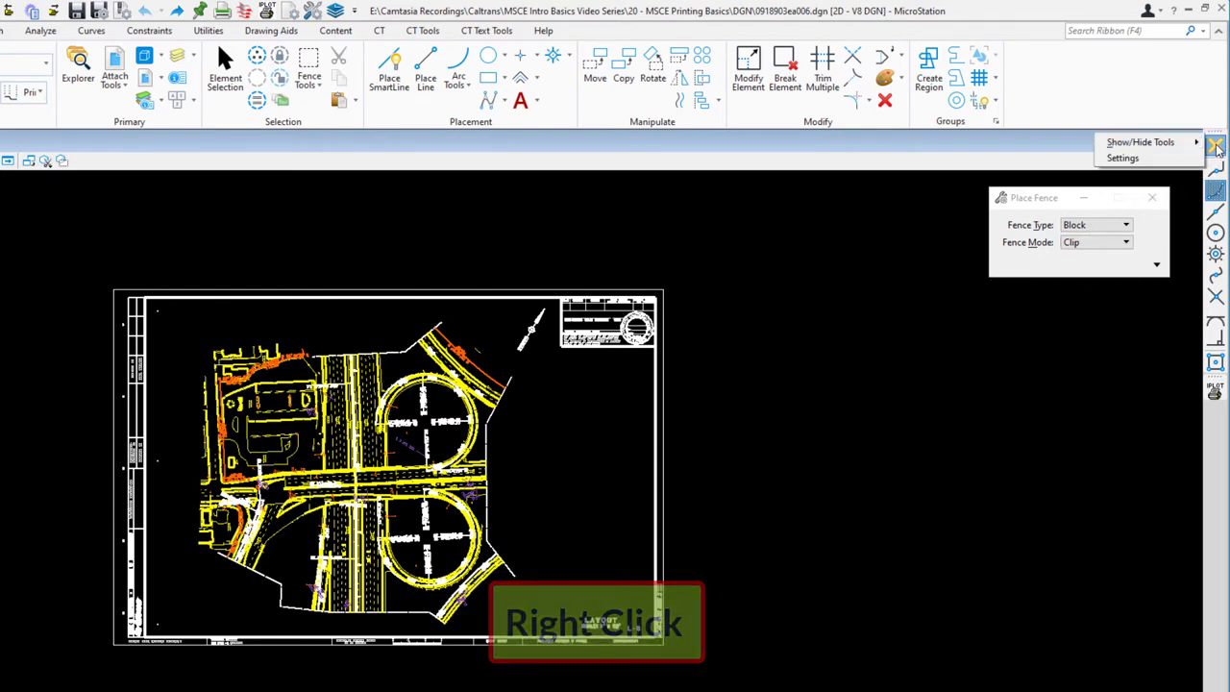
{"action": "left_click", "coordinate": [1136, 158]}
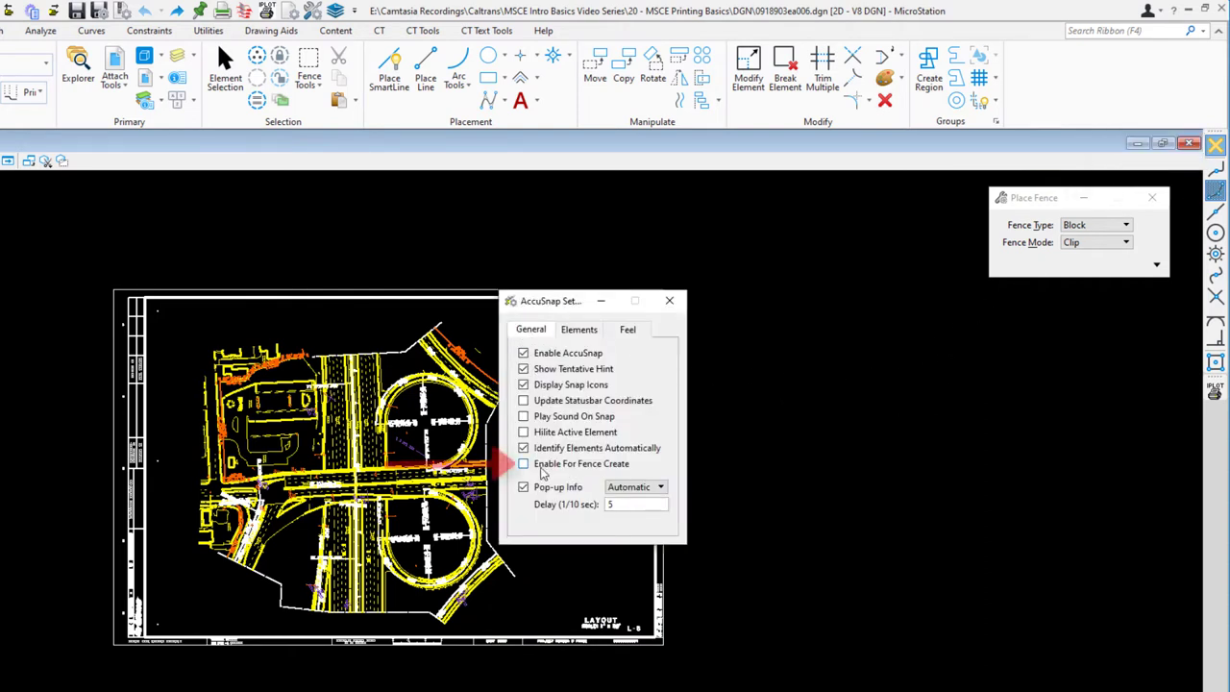
{"action": "left_click", "coordinate": [567, 466]}
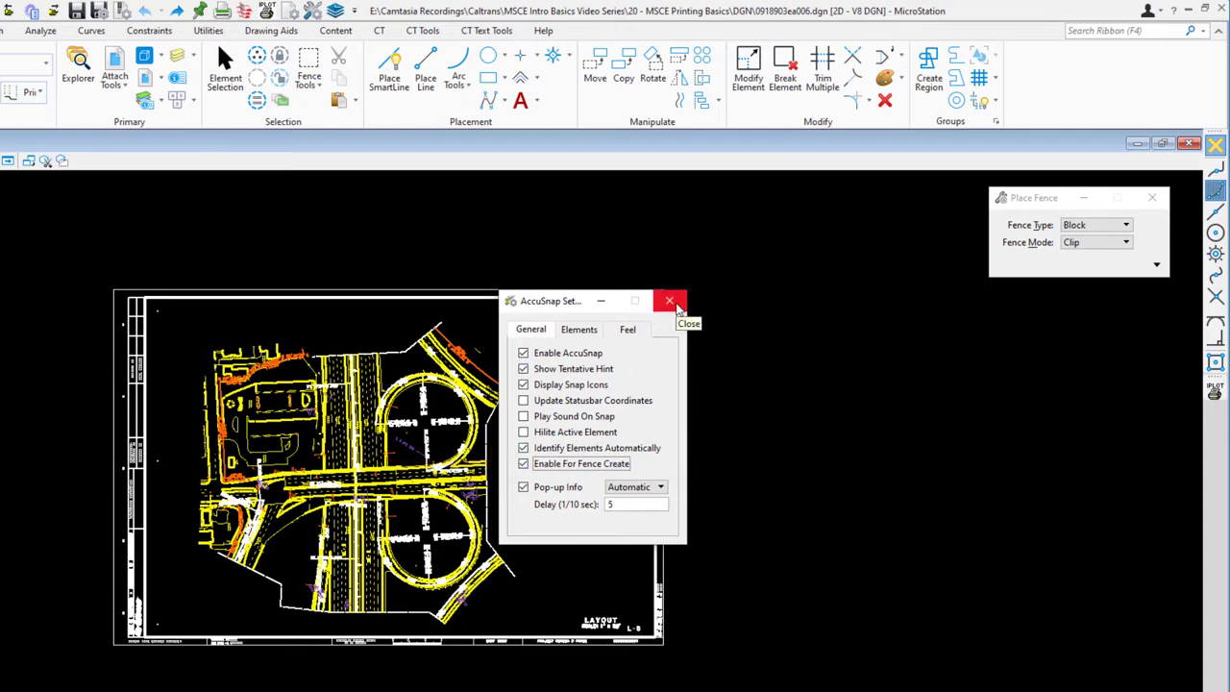
{"action": "left_click", "coordinate": [669, 301]}
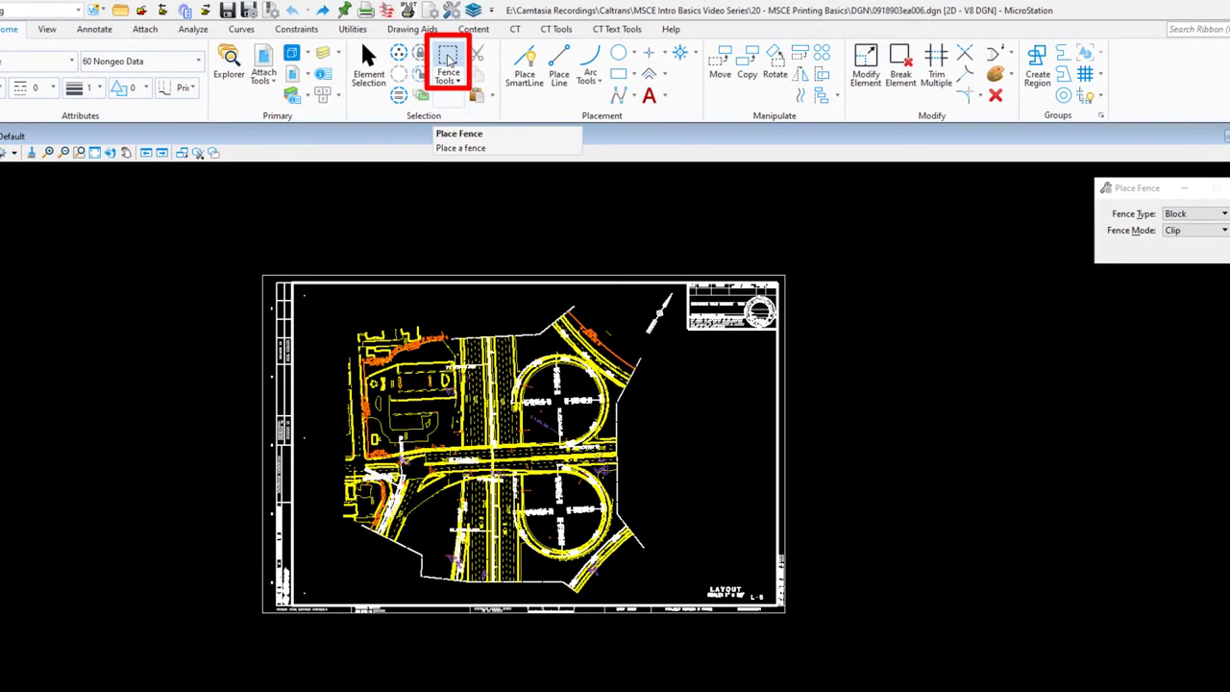
- Place a Block fence in Clip mode around the plan sheet, snapping to the outer border's lower-left and upper-right corners
{"action": "left_click", "coordinate": [449, 60]}
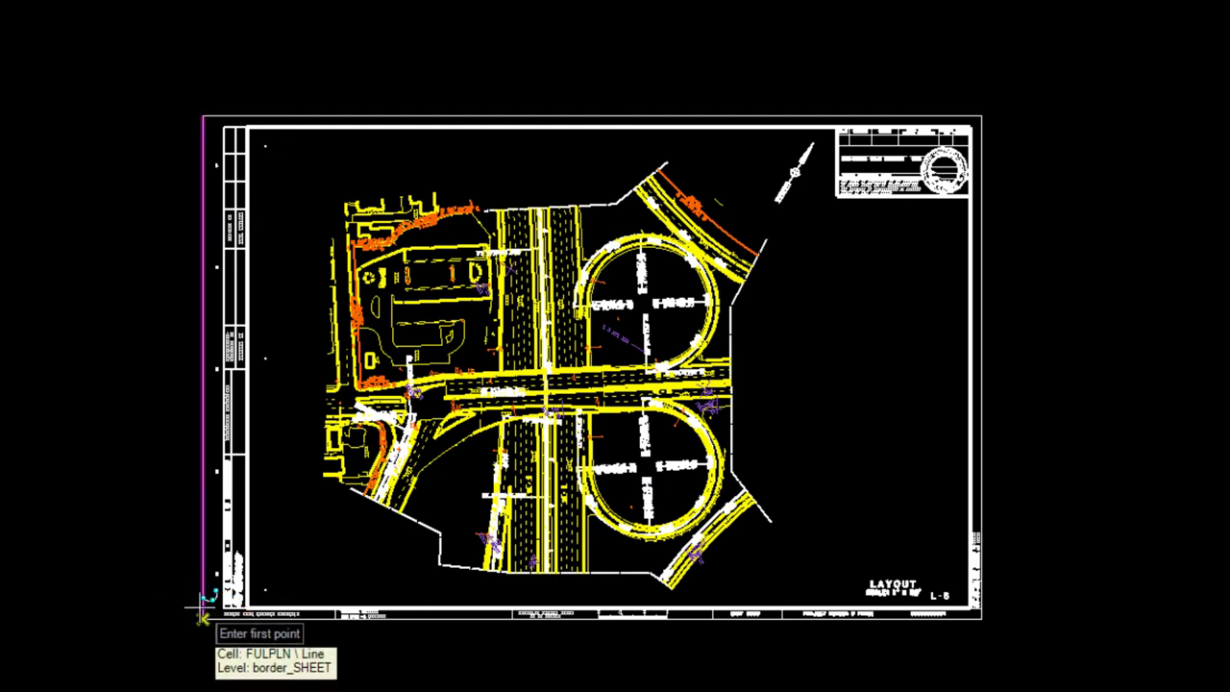
{"action": "left_click", "coordinate": [203, 614]}
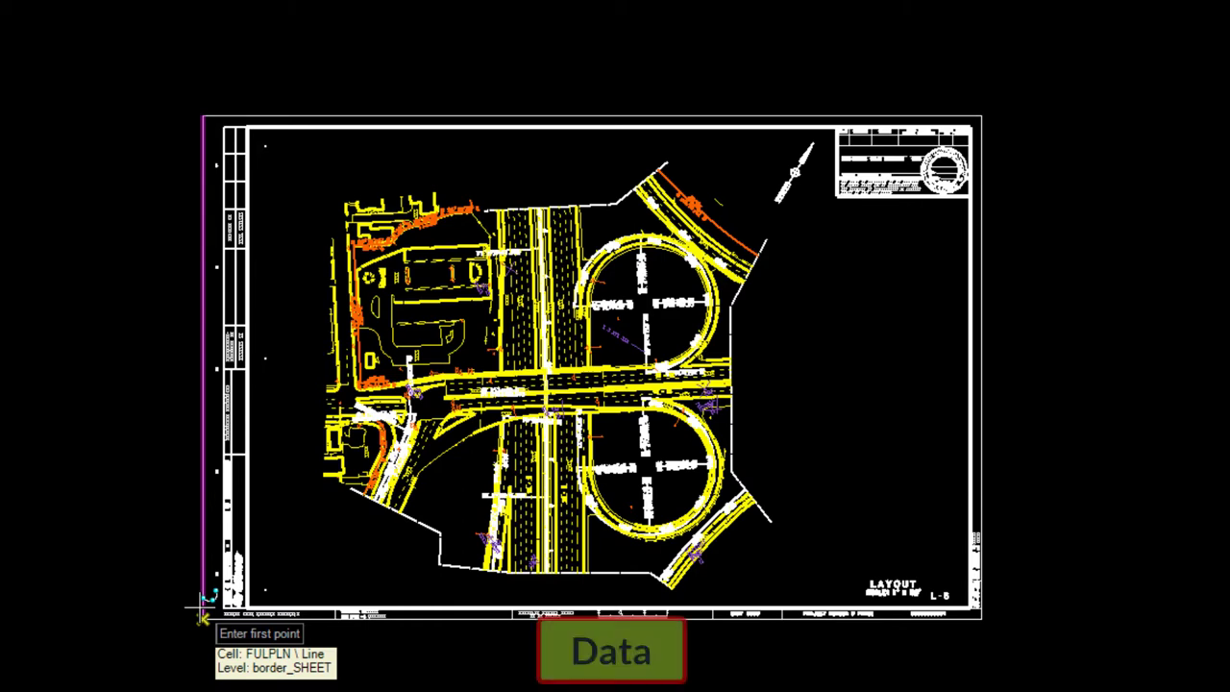
{"action": "left_click", "coordinate": [982, 116]}
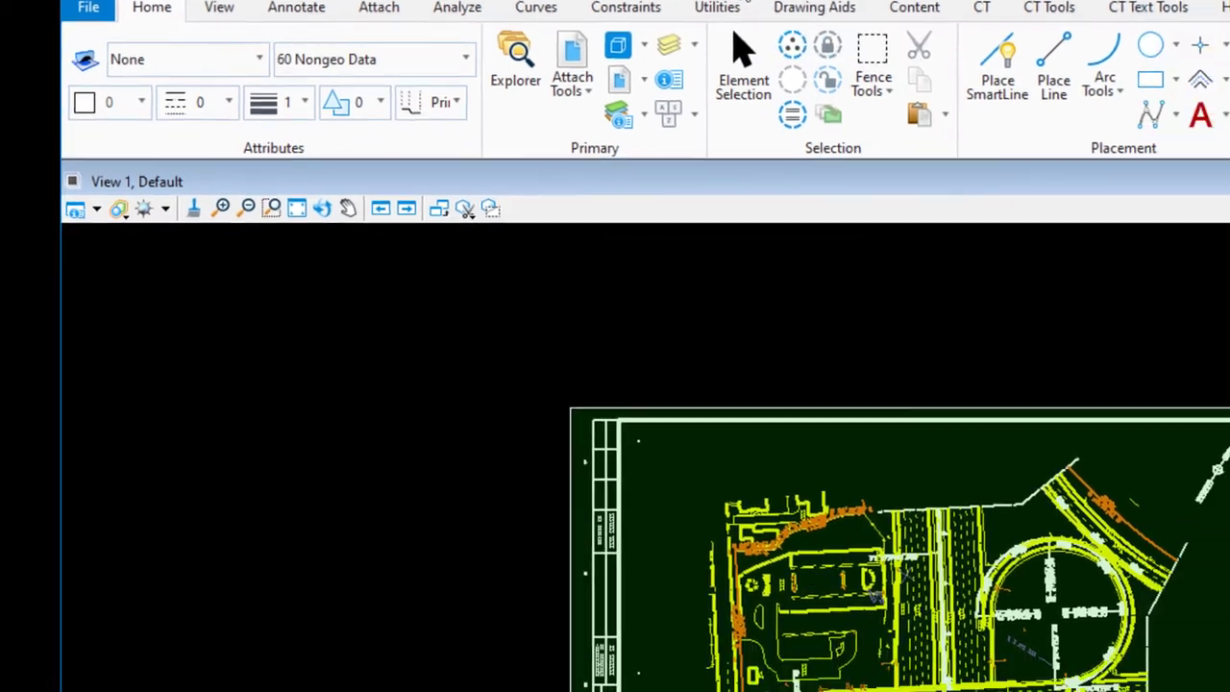
- Open the print settings for the fenced sheet and apply the 11x17 PlanSheet PDF print style
{"action": "left_click", "coordinate": [820, 22]}
{"action": "left_click_drag", "start_coordinate": [540, 108], "coordinate": [567, 68]}
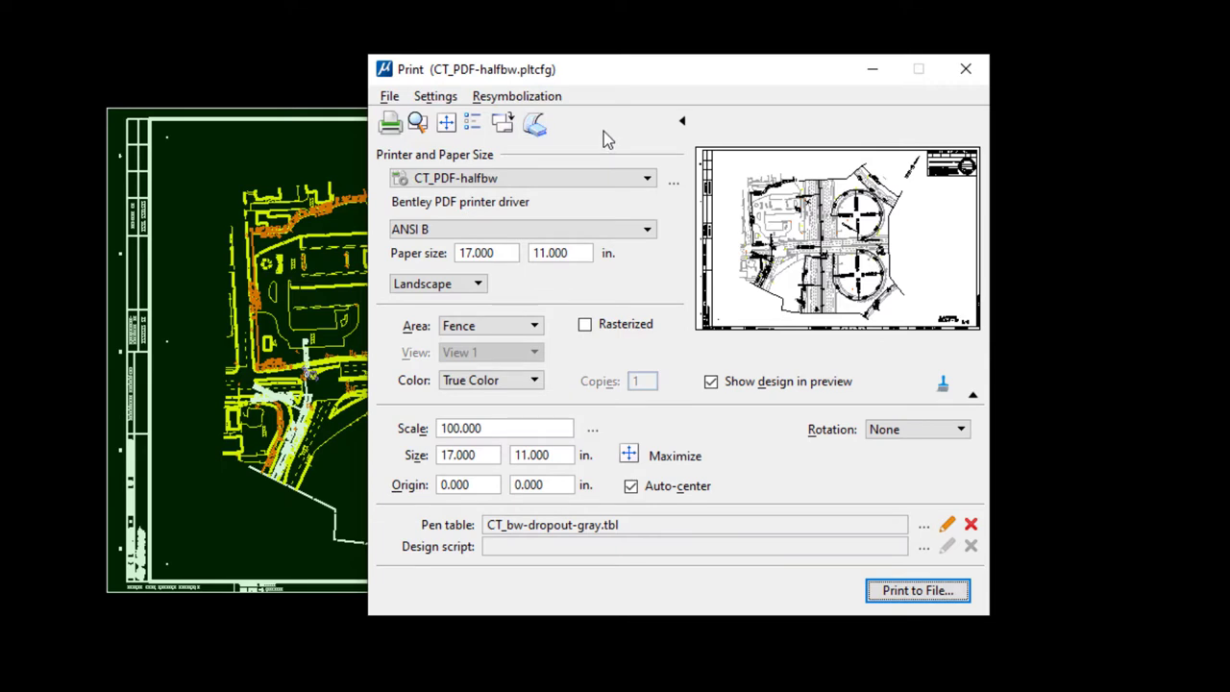
{"action": "left_click", "coordinate": [536, 126]}
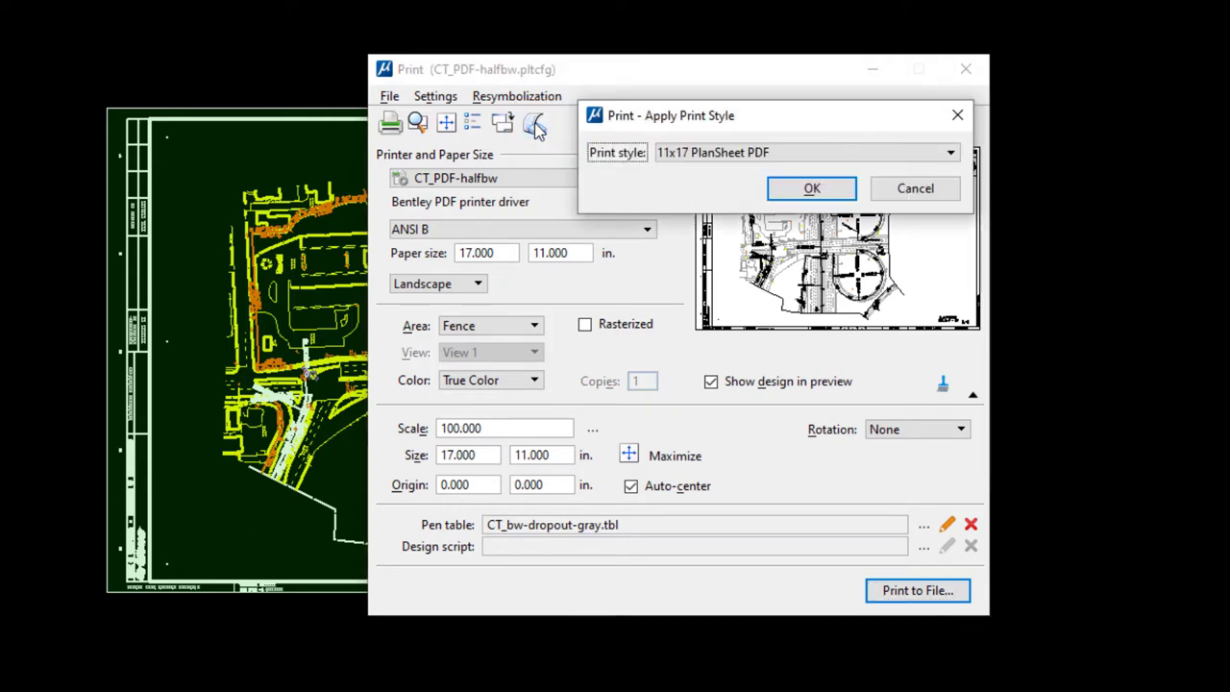
{"action": "left_click", "coordinate": [715, 148]}
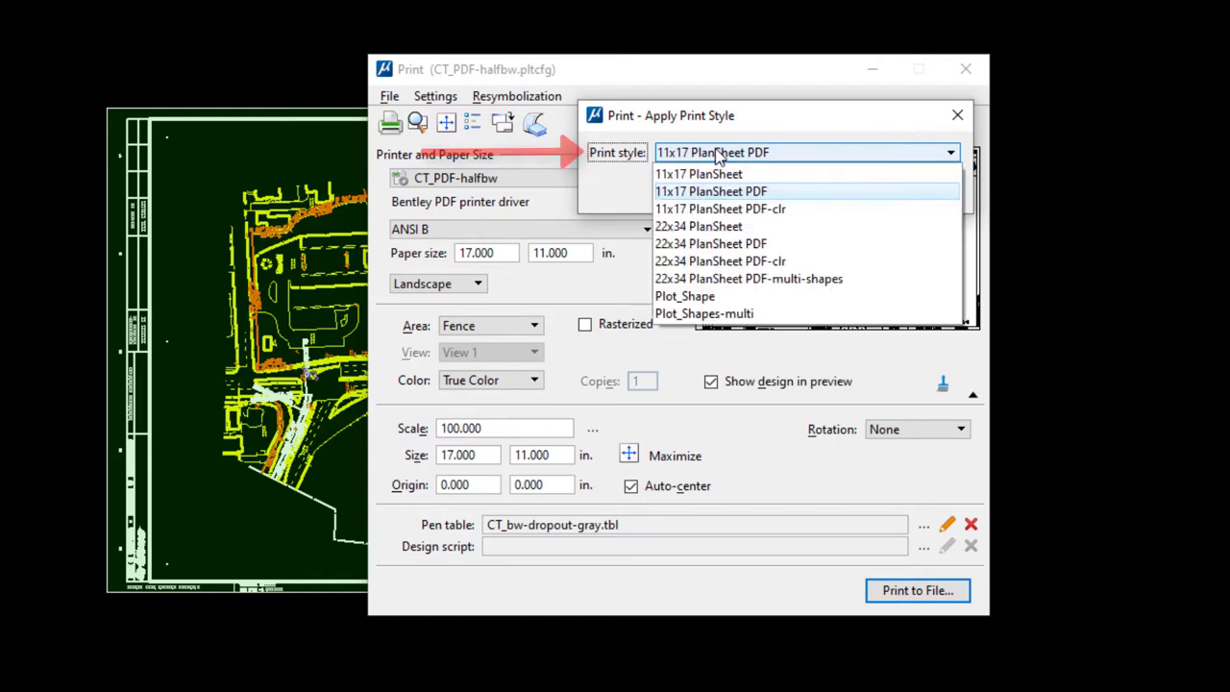
{"action": "left_click", "coordinate": [706, 196]}
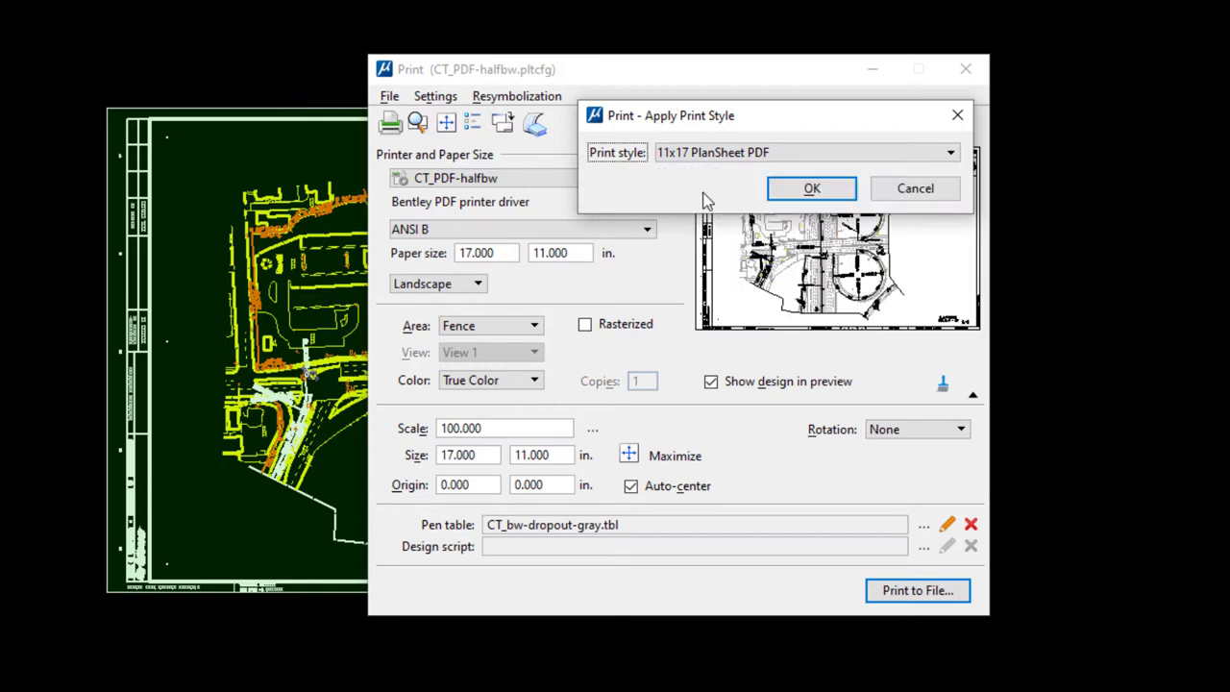
{"action": "left_click", "coordinate": [812, 190]}
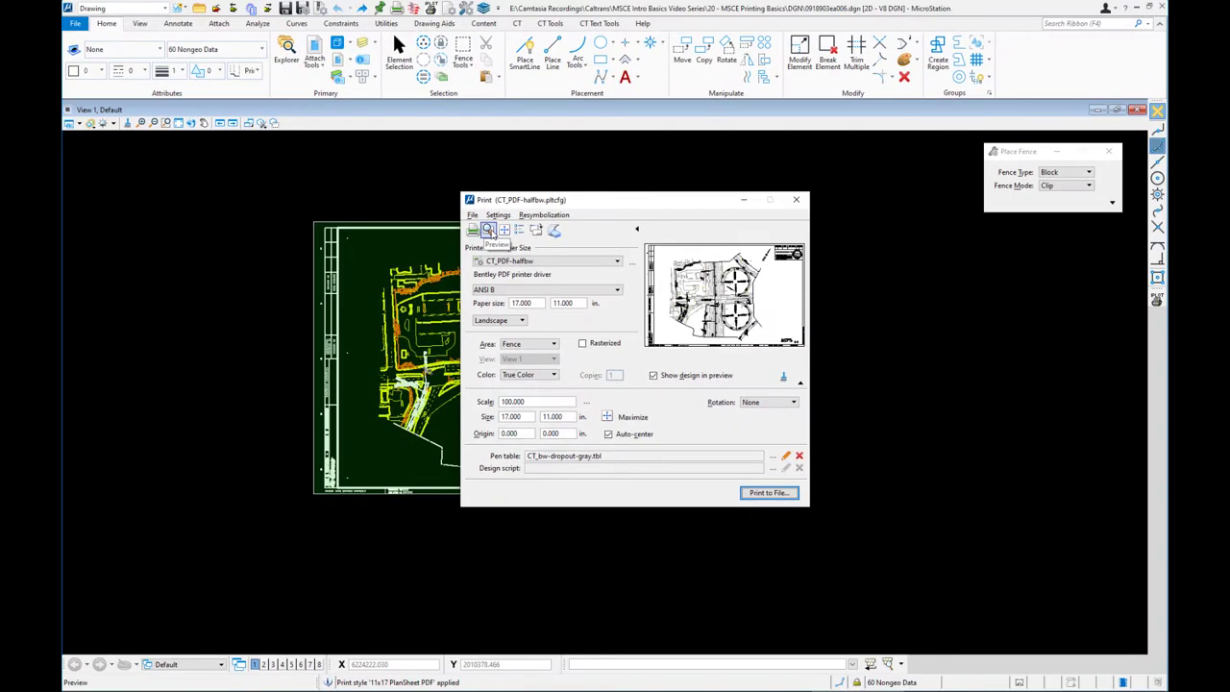
- Preview the fenced sheet's print and print it to the file 0918903ea006.pdf
{"action": "left_click", "coordinate": [488, 231]}
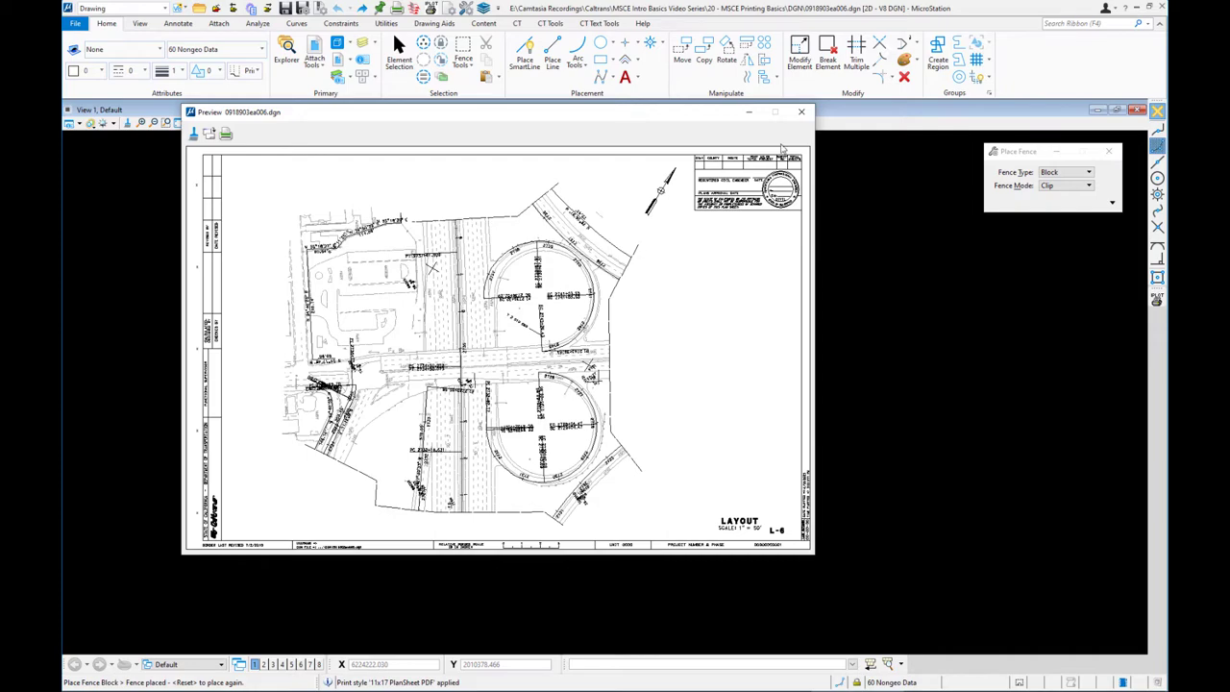
{"action": "left_click", "coordinate": [803, 115]}
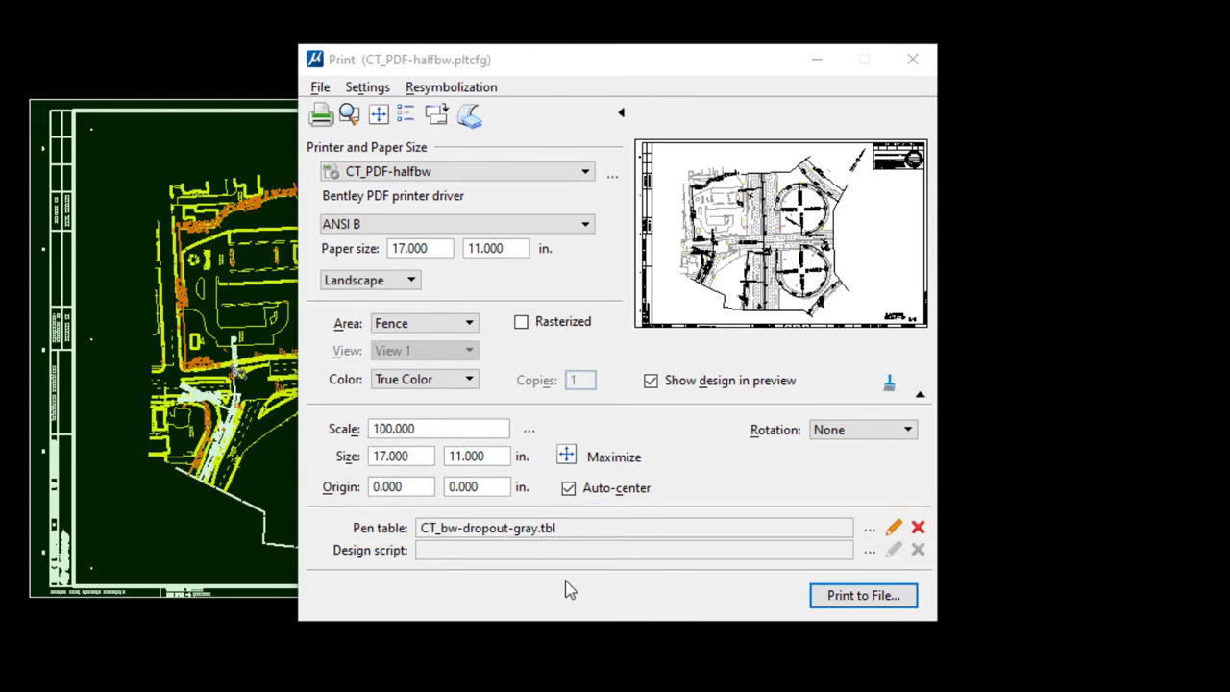
{"action": "left_click", "coordinate": [863, 596]}
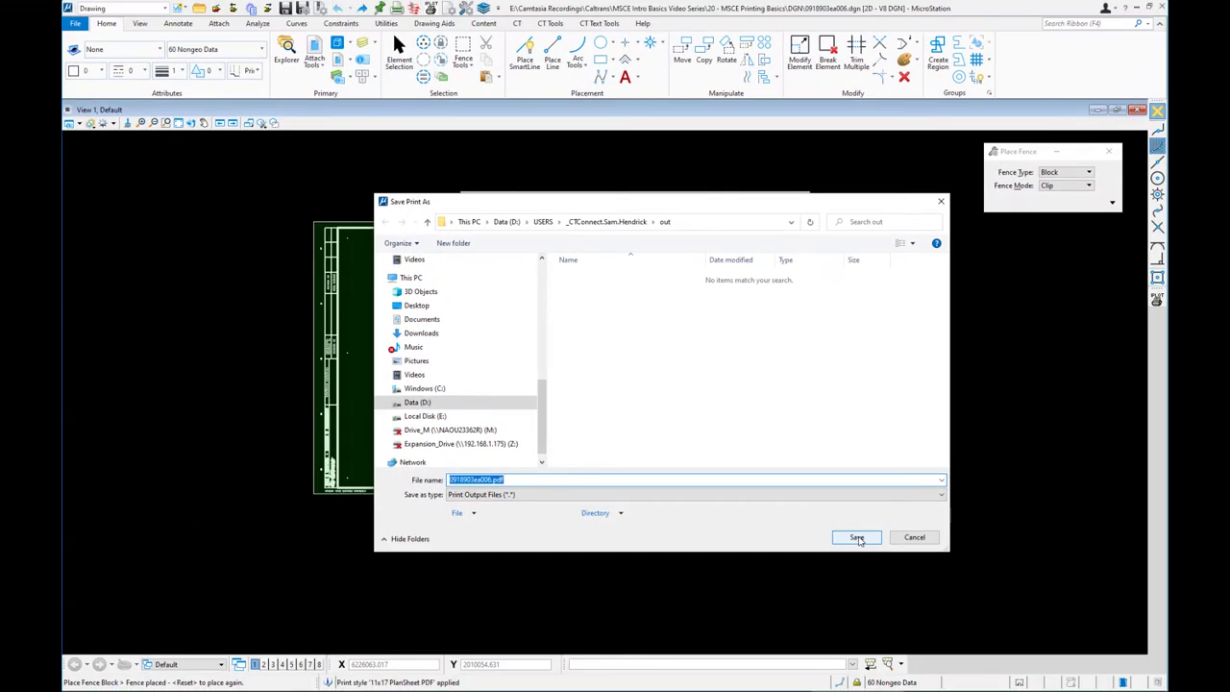
{"action": "left_click", "coordinate": [859, 540]}
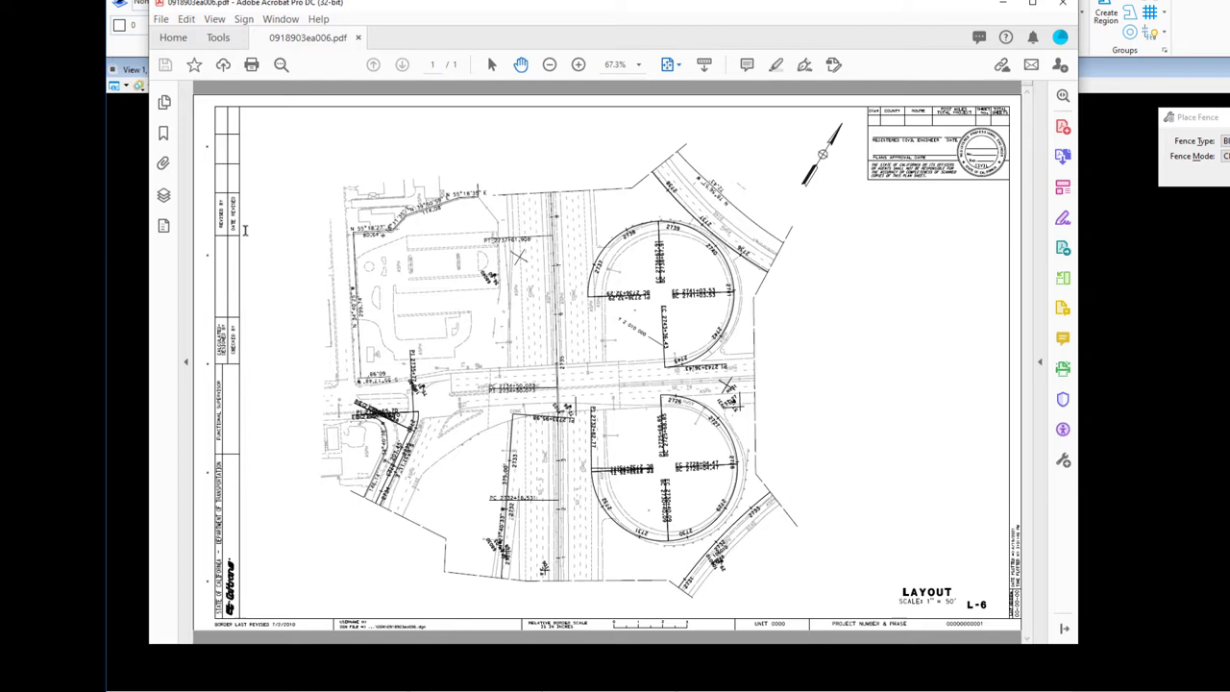
- Check the PDF's levels by hiding and reshowing 3 Exist Rdwy and 2 Exist Man Made, and close the PDF
{"action": "left_click", "coordinate": [164, 196]}
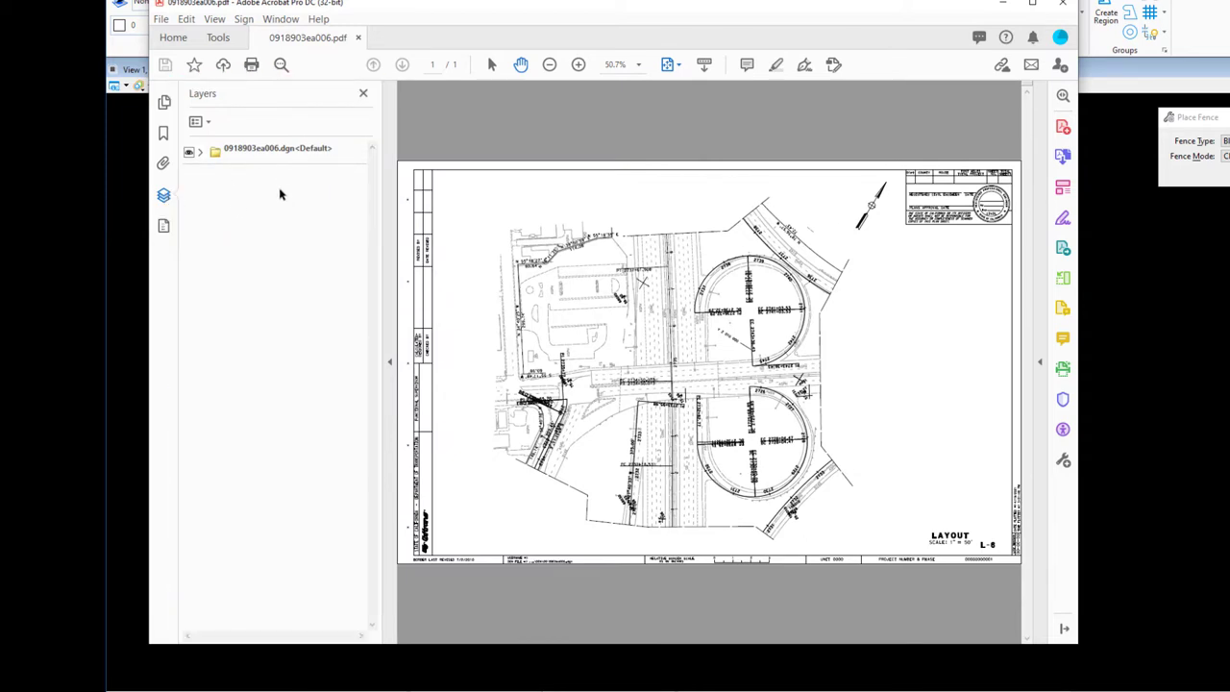
{"action": "left_click", "coordinate": [200, 152]}
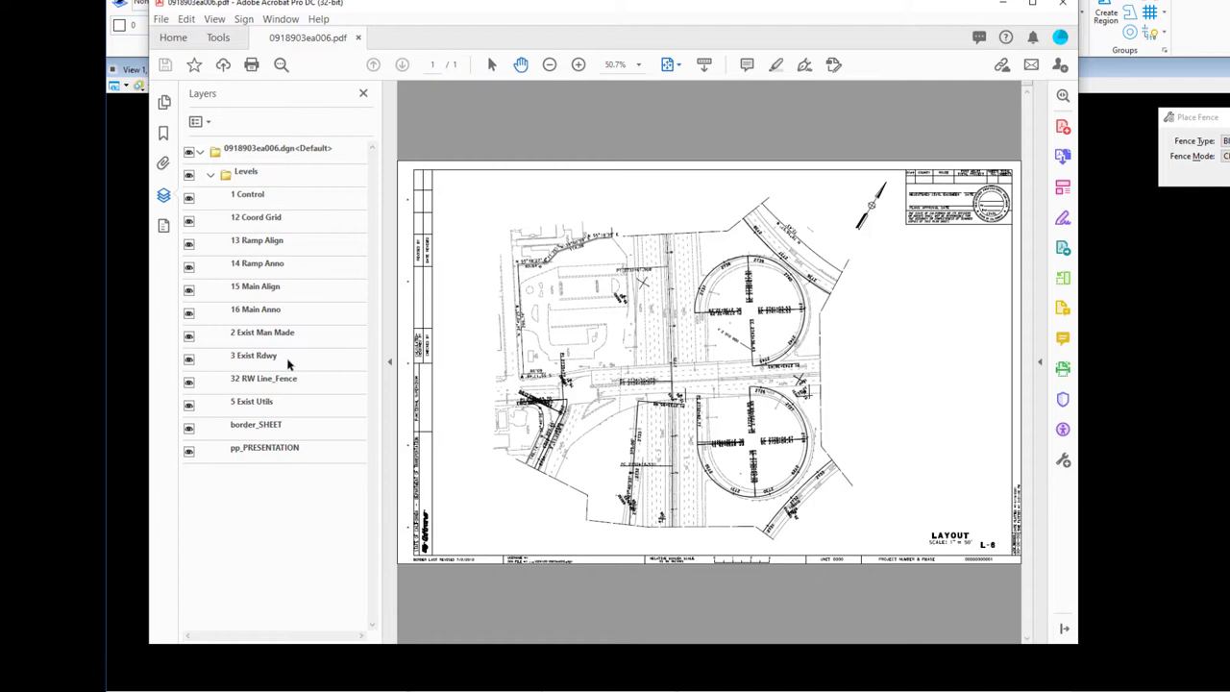
{"action": "left_click", "coordinate": [190, 359]}
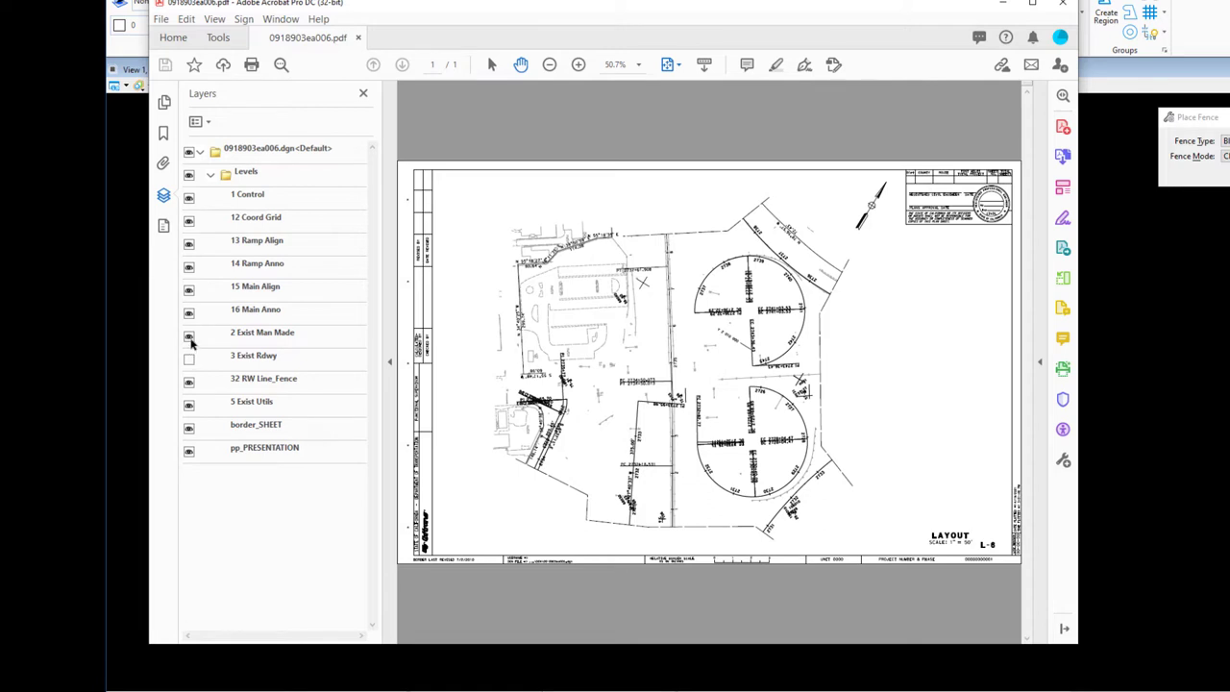
{"action": "left_click", "coordinate": [189, 336]}
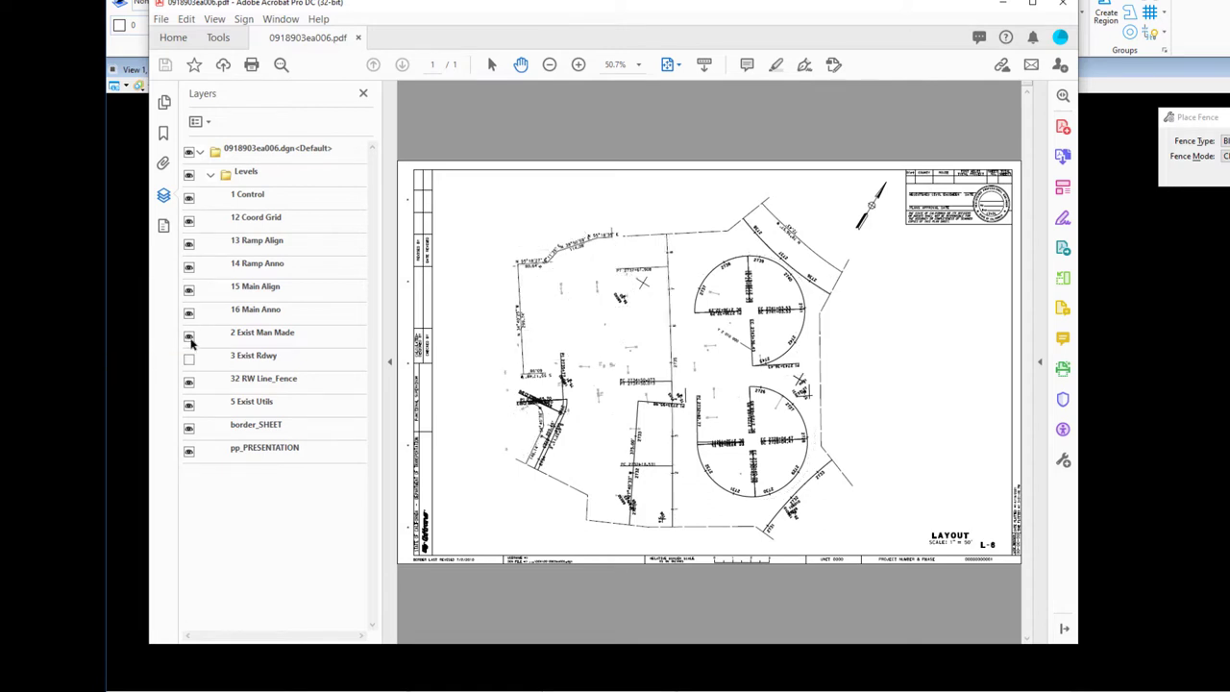
{"action": "left_click", "coordinate": [190, 339]}
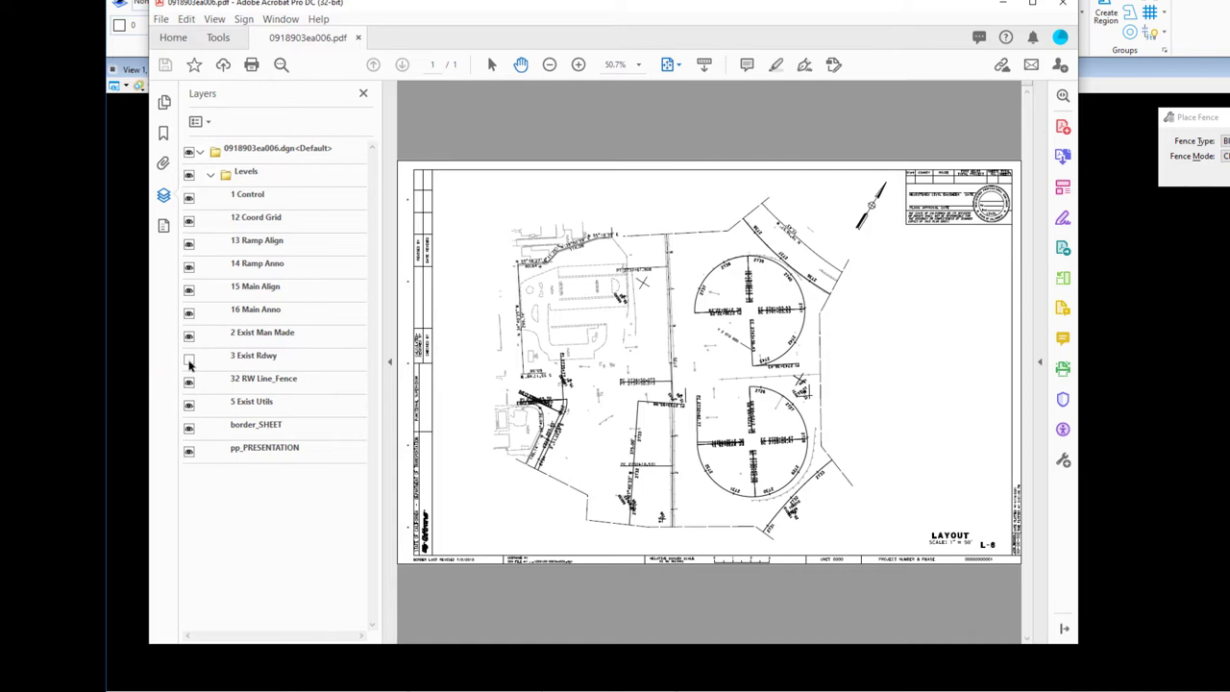
{"action": "left_click", "coordinate": [190, 359]}
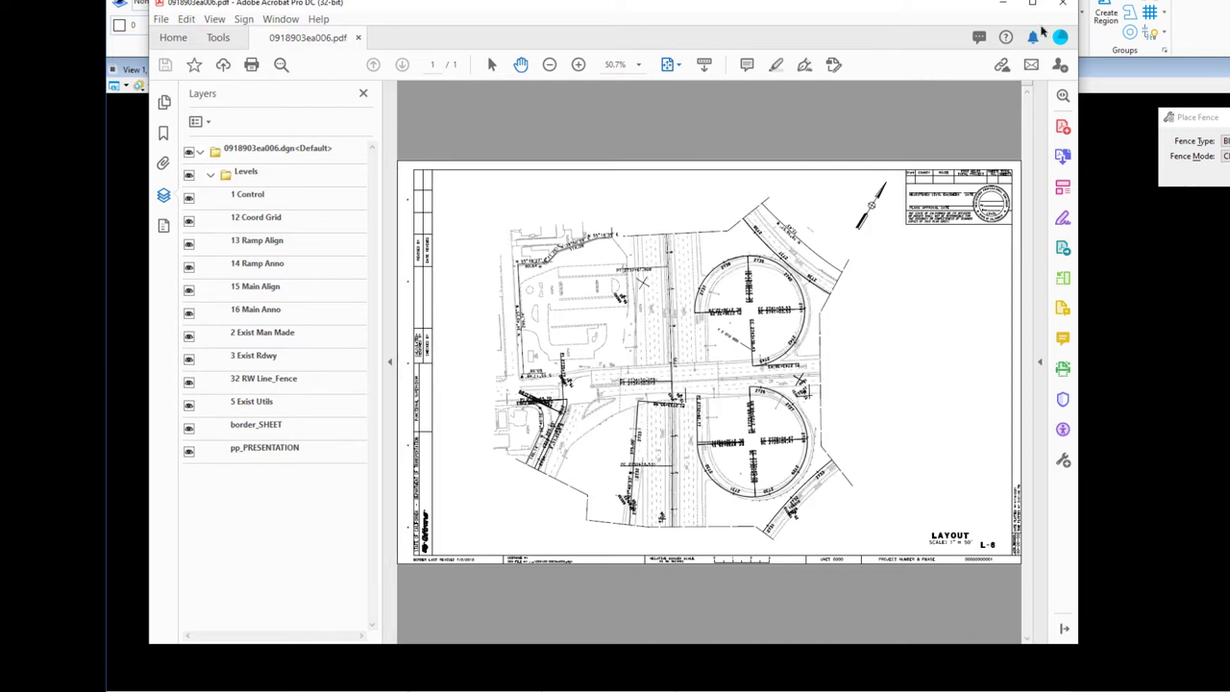
{"action": "left_click", "coordinate": [1063, 5]}
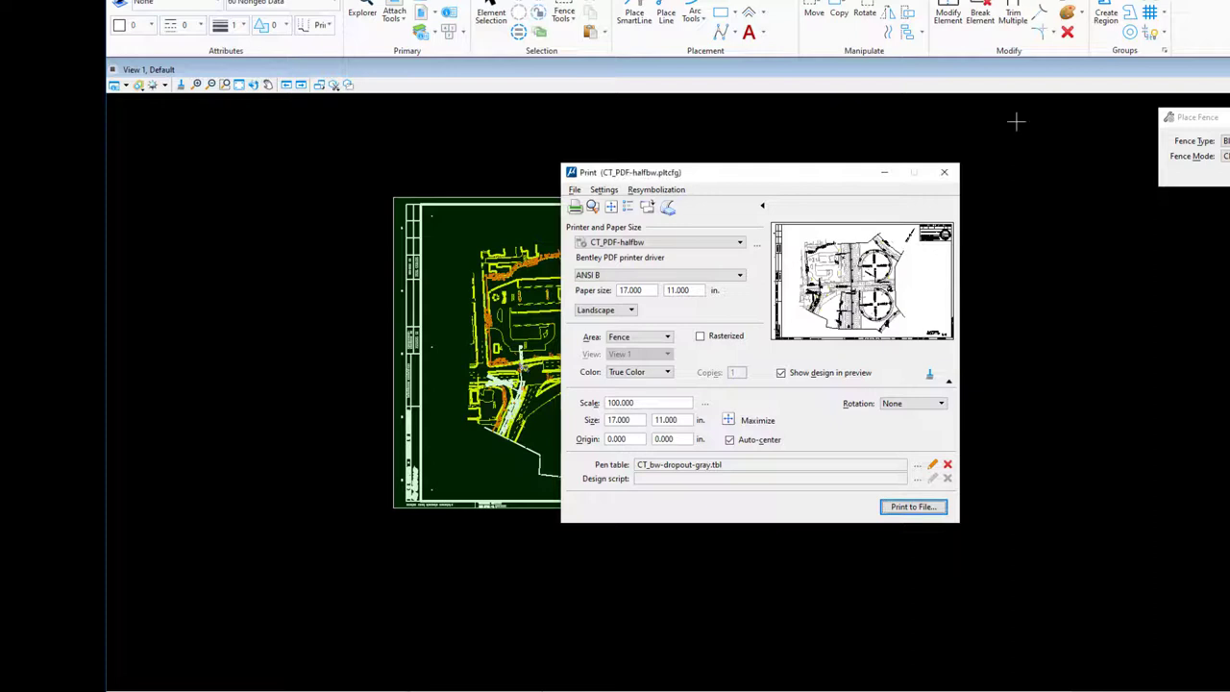
- Close the print settings and clear the fence around the plan sheet
{"action": "left_click_drag", "start_coordinate": [758, 176], "coordinate": [734, 189]}
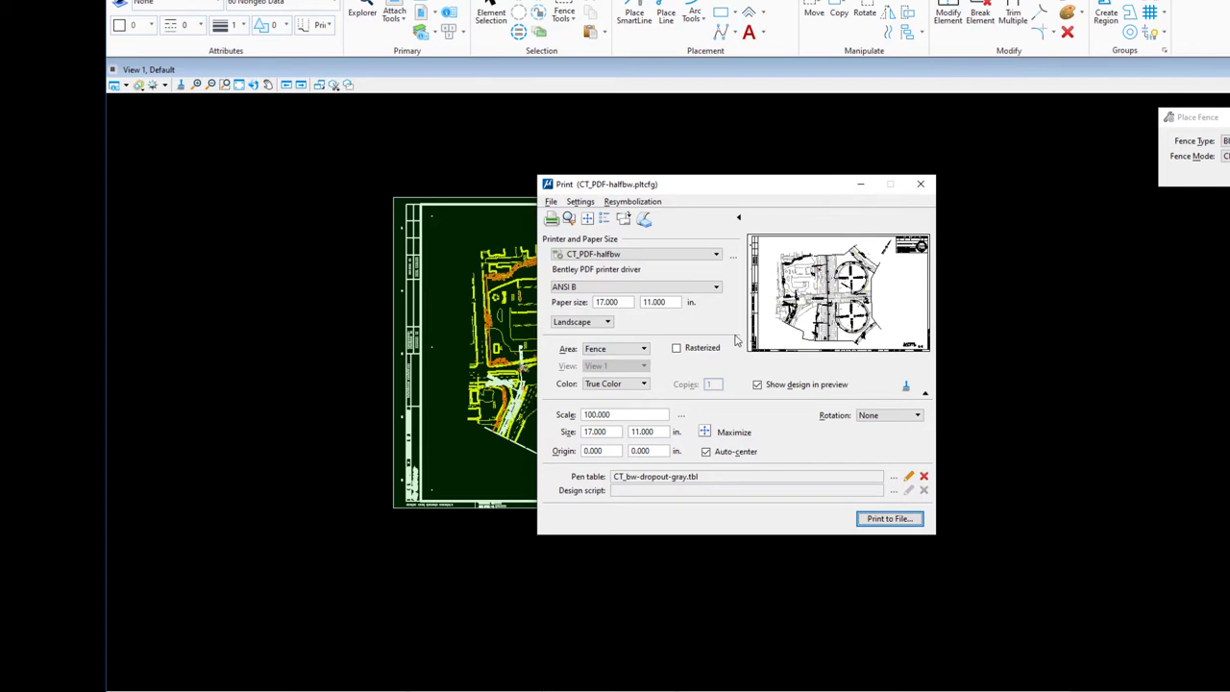
{"action": "left_click", "coordinate": [920, 184]}
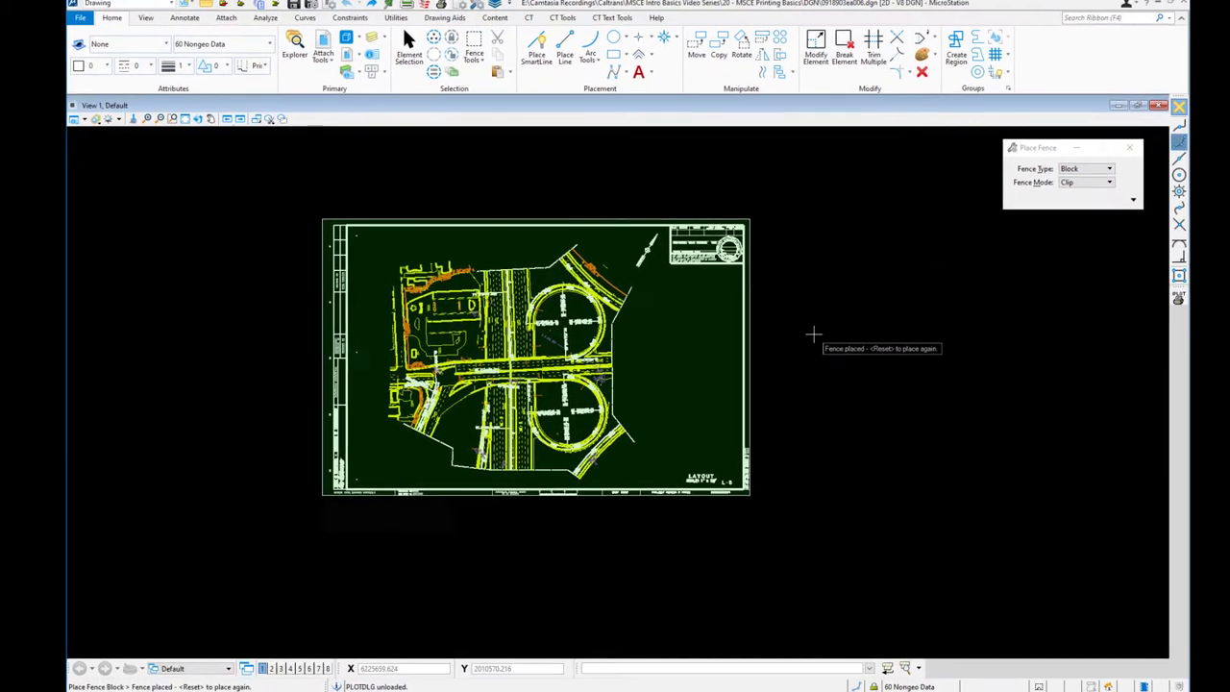
{"action": "right_click", "coordinate": [782, 294]}
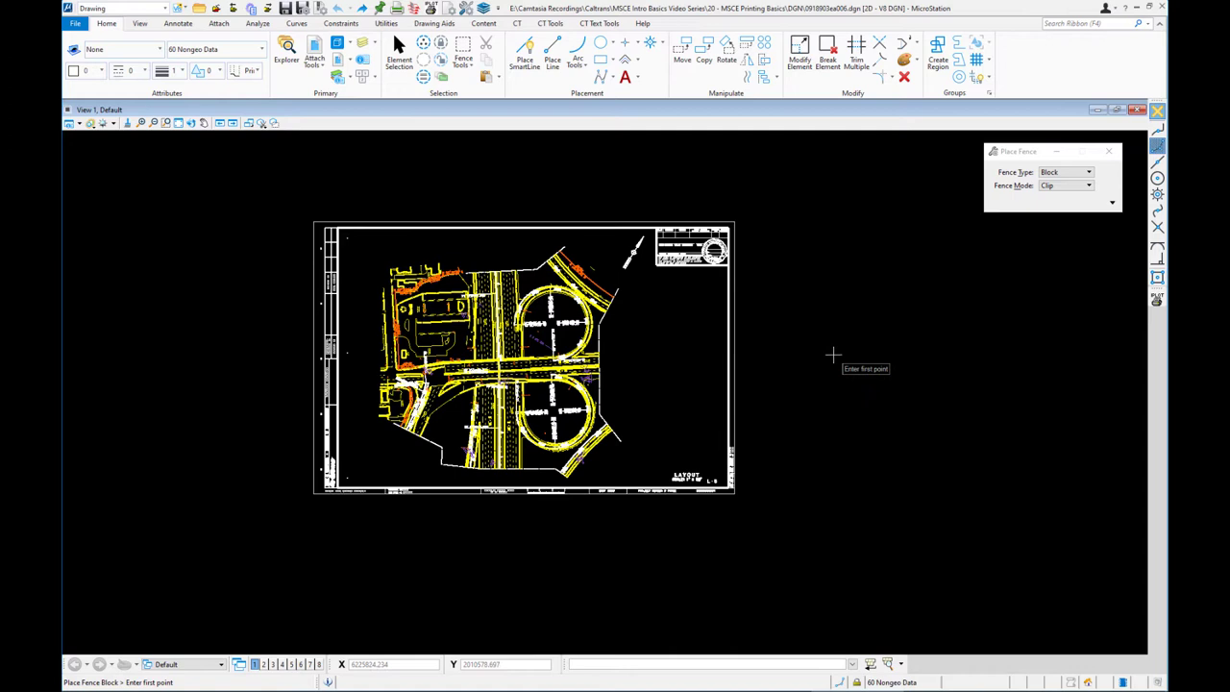
- Copy the sheet border cell once, placing it level with the original and about 1958 units to its right
{"action": "mouse_move", "coordinate": [871, 374]}
{"action": "middle_mouse_down"}
{"action": "mouse_move", "coordinate": [664, 365]}
{"action": "mouse_move", "coordinate": [642, 346]}
{"action": "middle_mouse_up"}
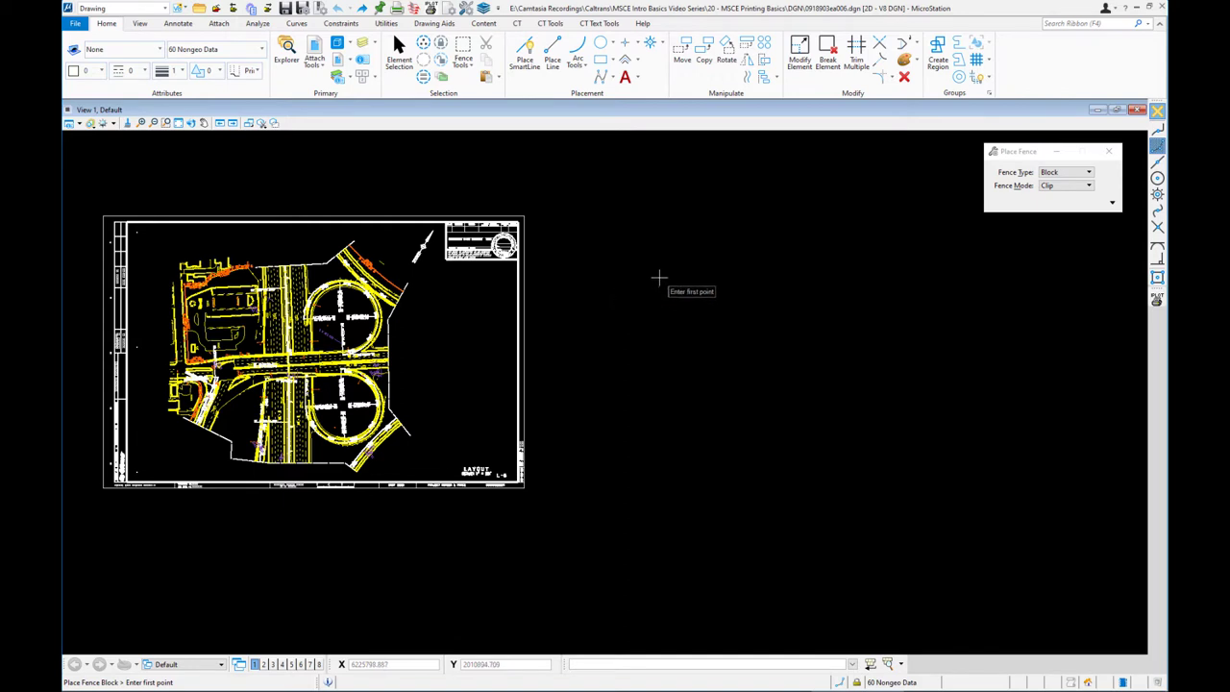
{"action": "key", "text": "space"}
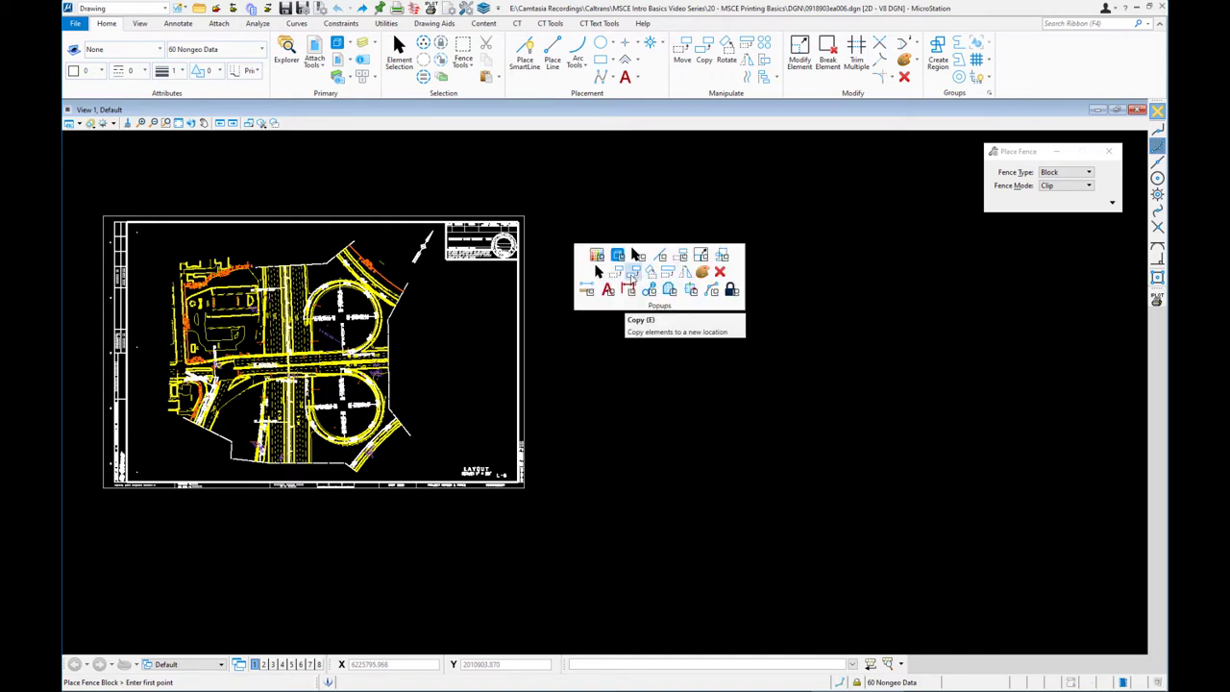
{"action": "left_click", "coordinate": [634, 273]}
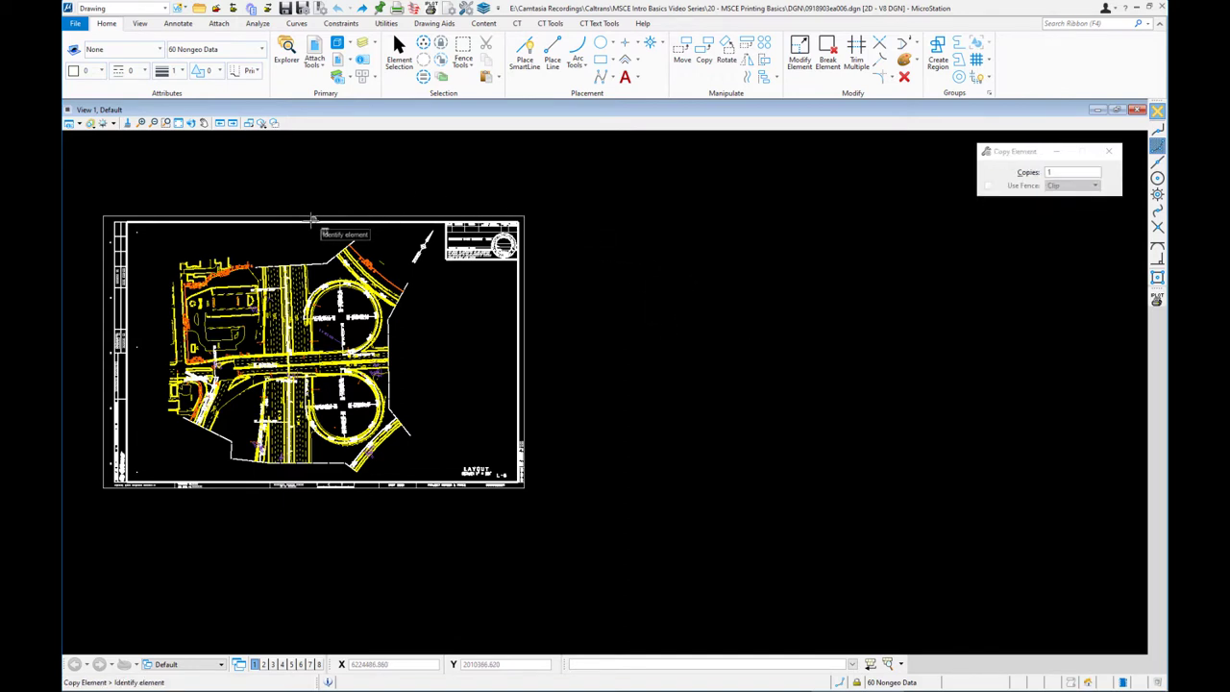
{"action": "left_click", "coordinate": [276, 219]}
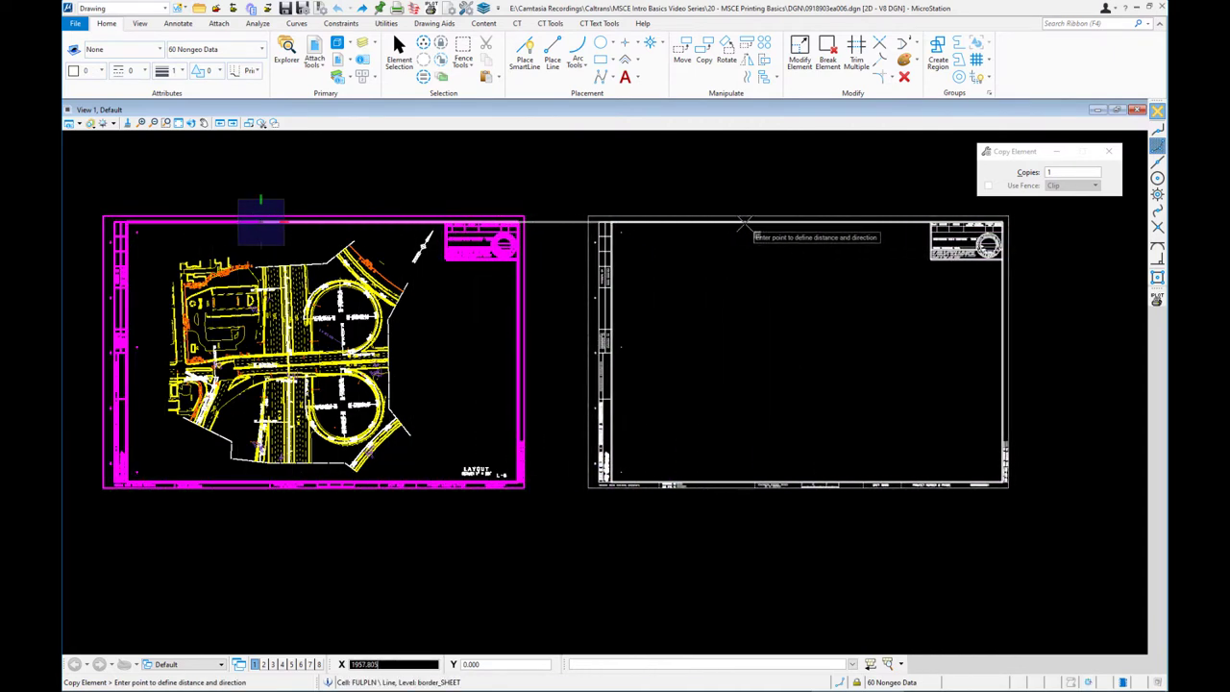
{"action": "left_click", "coordinate": [743, 221]}
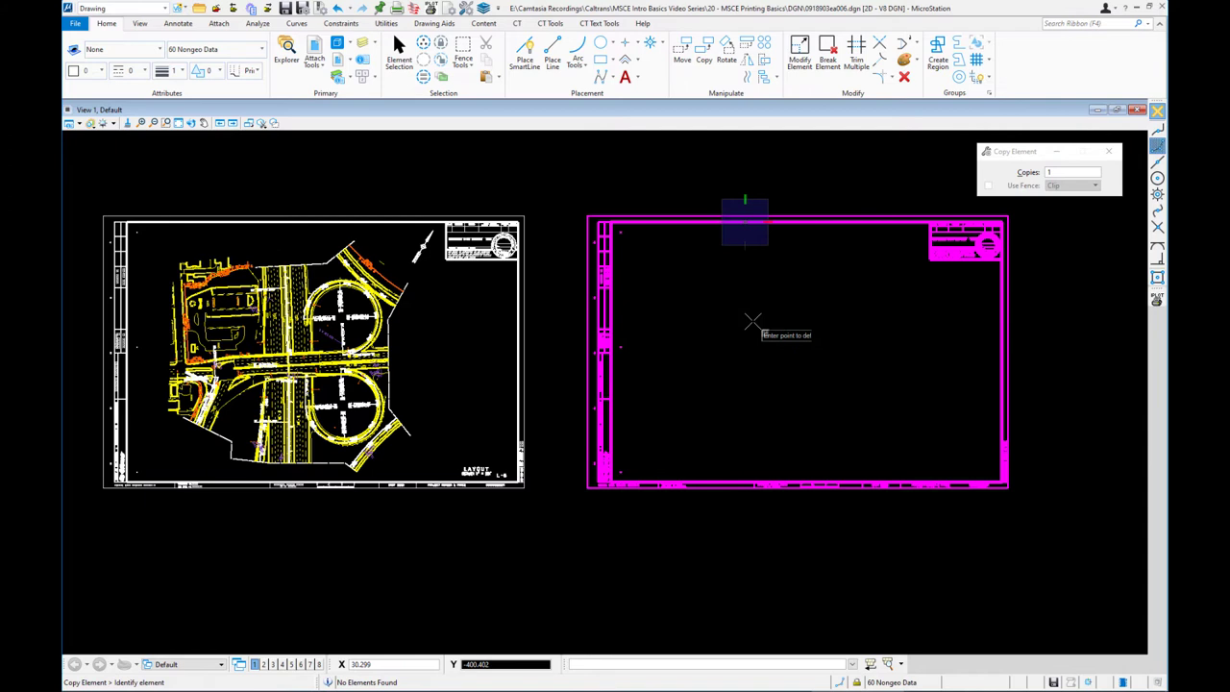
{"action": "right_click", "coordinate": [749, 322]}
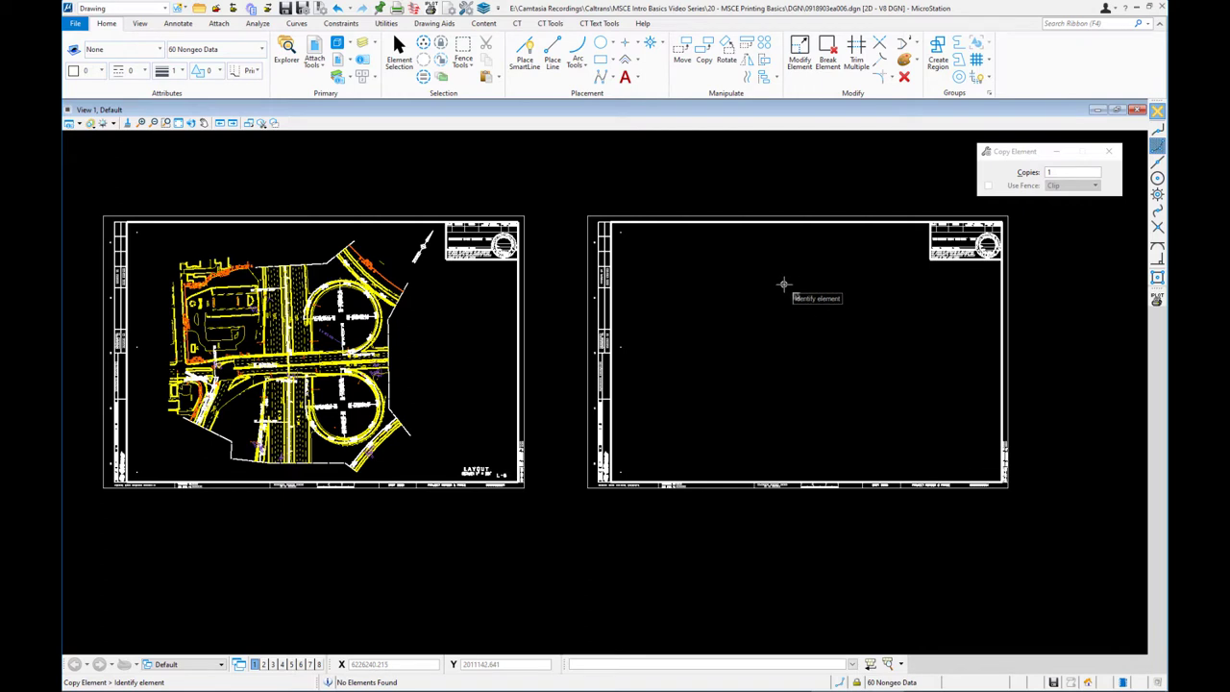
- Drop the copied sheet border cell with Complex enabled and Shared Cells set To Geometry
{"action": "key", "text": "space"}
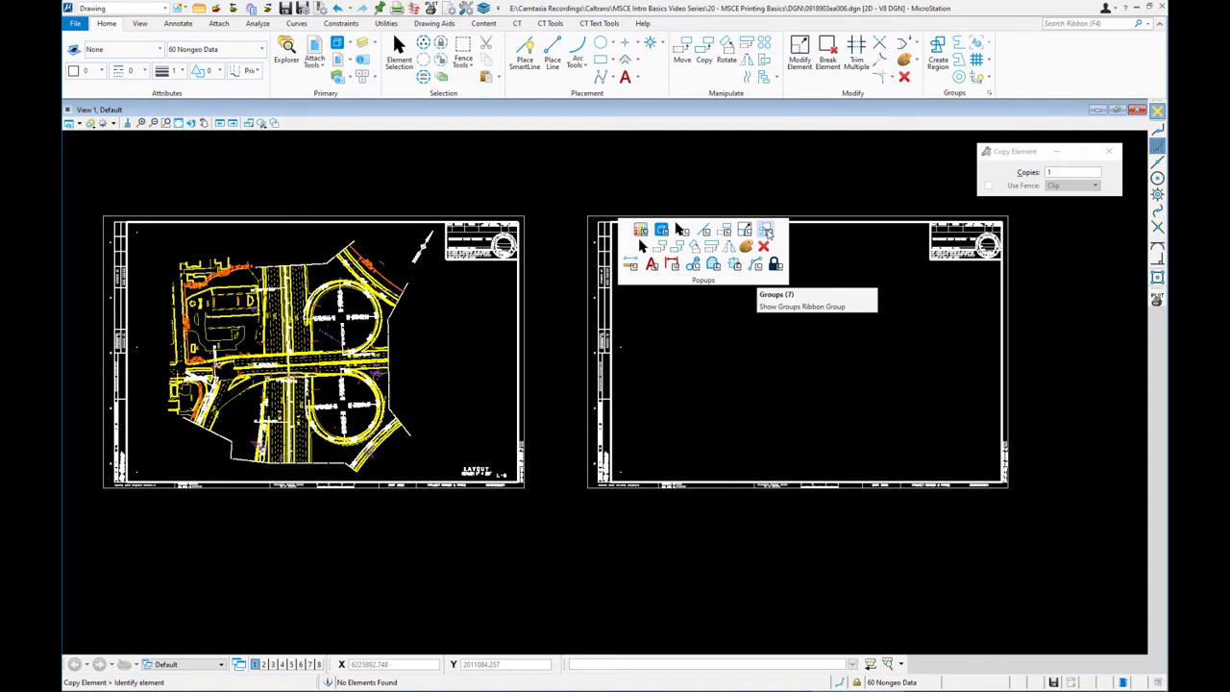
{"action": "left_click", "coordinate": [768, 233]}
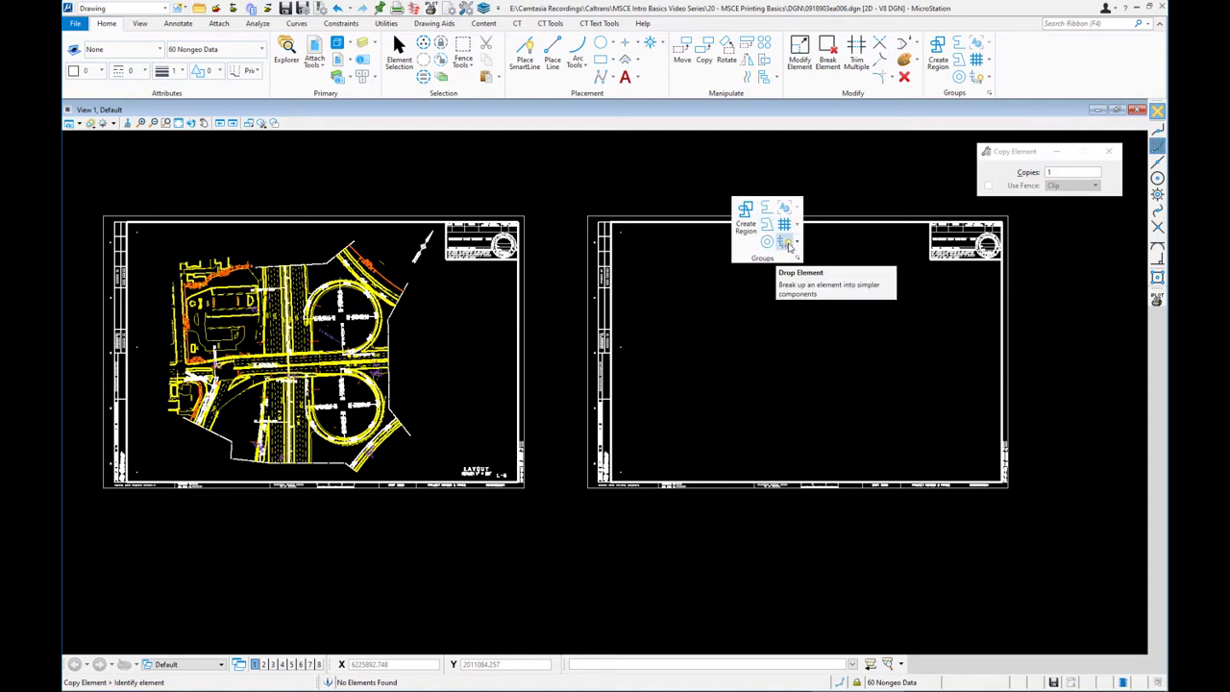
{"action": "left_click", "coordinate": [787, 245]}
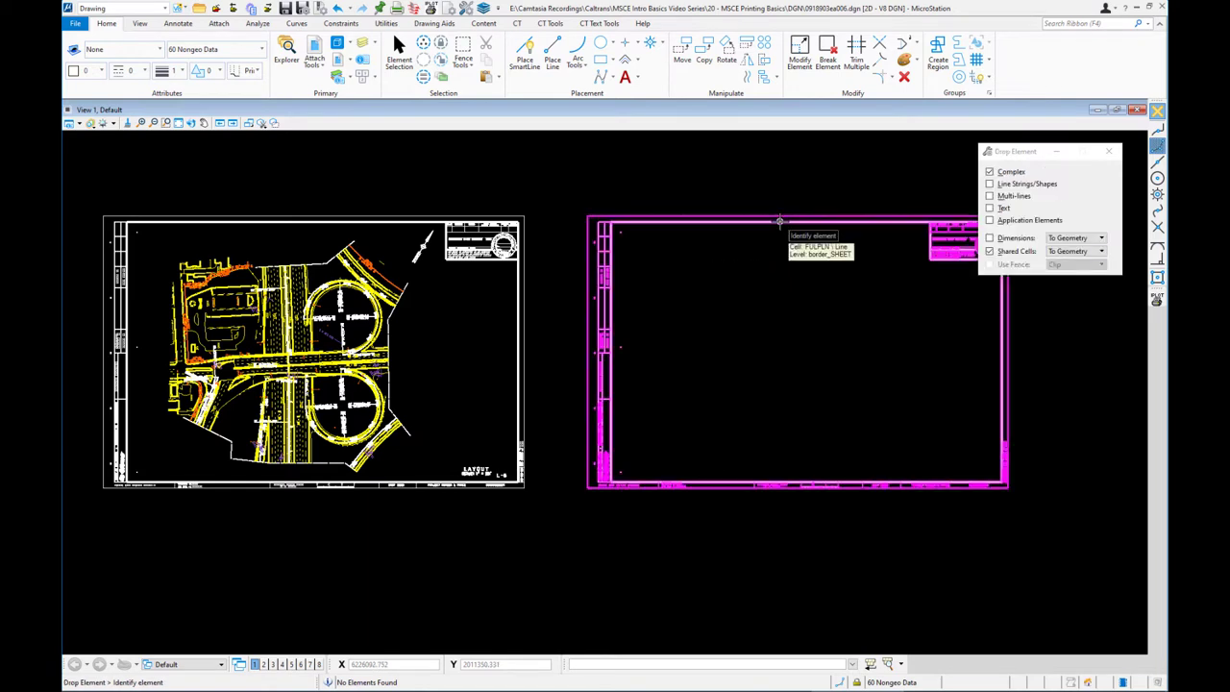
{"action": "left_click", "coordinate": [779, 221]}
- Move the outer plot shape out of the dropped border, placing it beside the border and level with it
{"action": "middle_click_drag", "start_coordinate": [805, 330], "coordinate": [398, 318]}
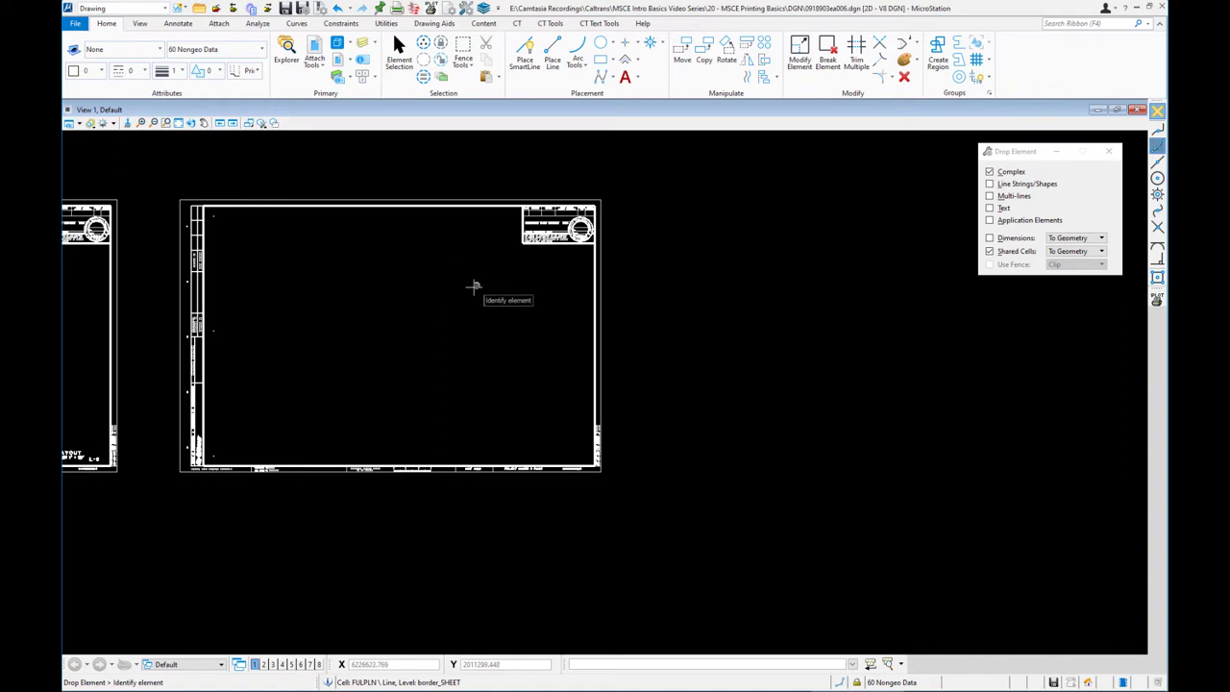
{"action": "key", "text": "space"}
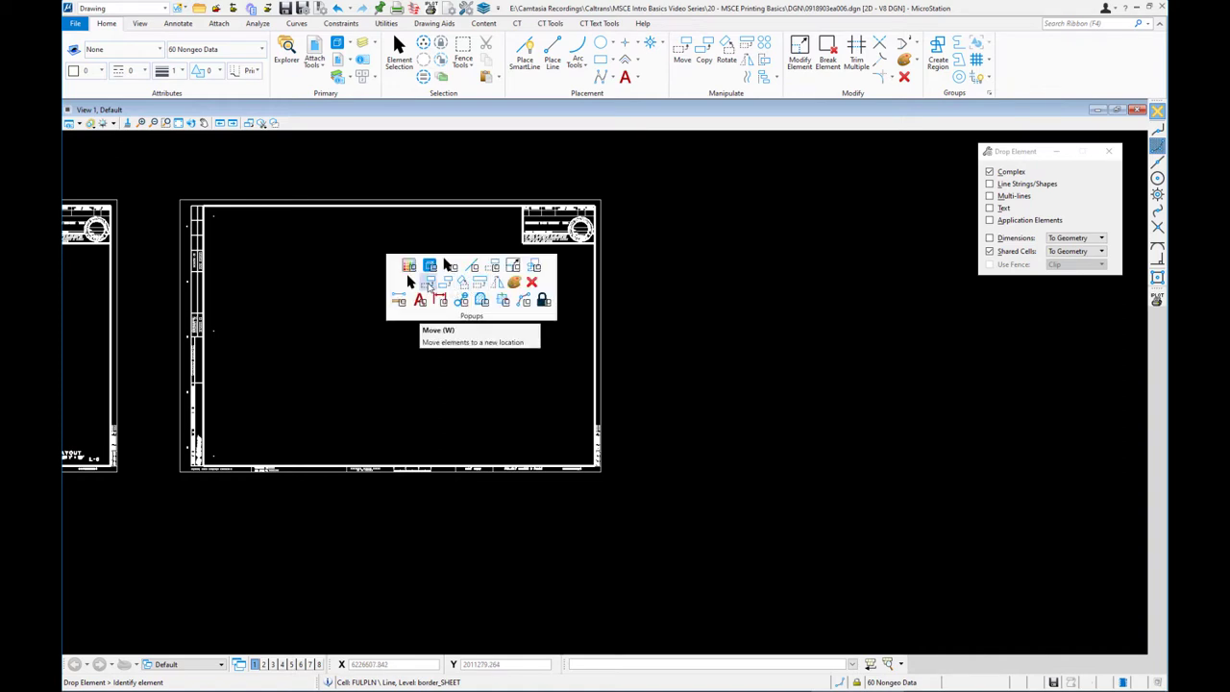
{"action": "left_click", "coordinate": [428, 286]}
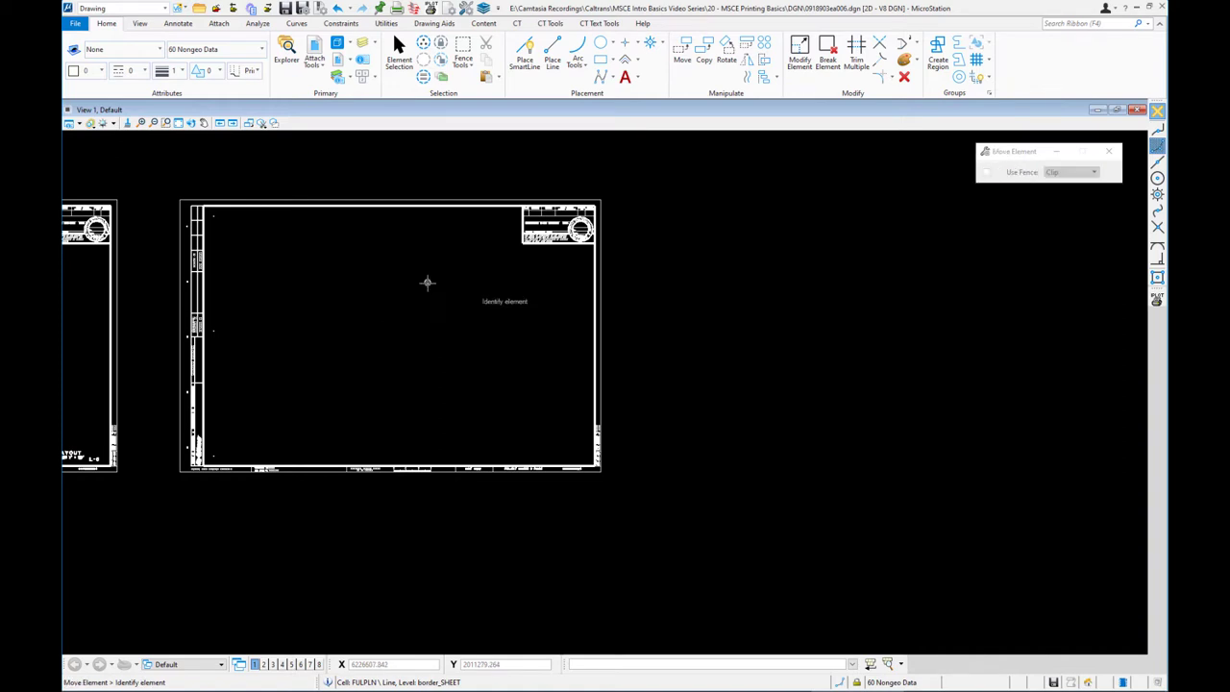
{"action": "left_click", "coordinate": [302, 471]}
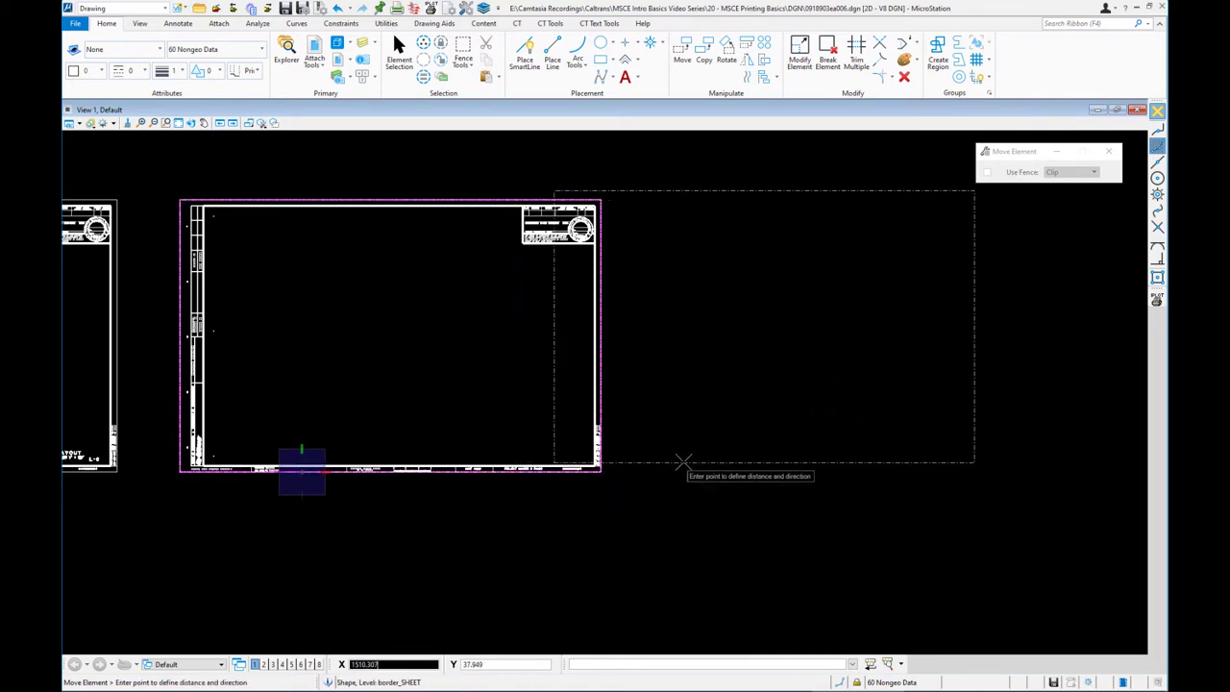
{"action": "left_click", "coordinate": [774, 471]}
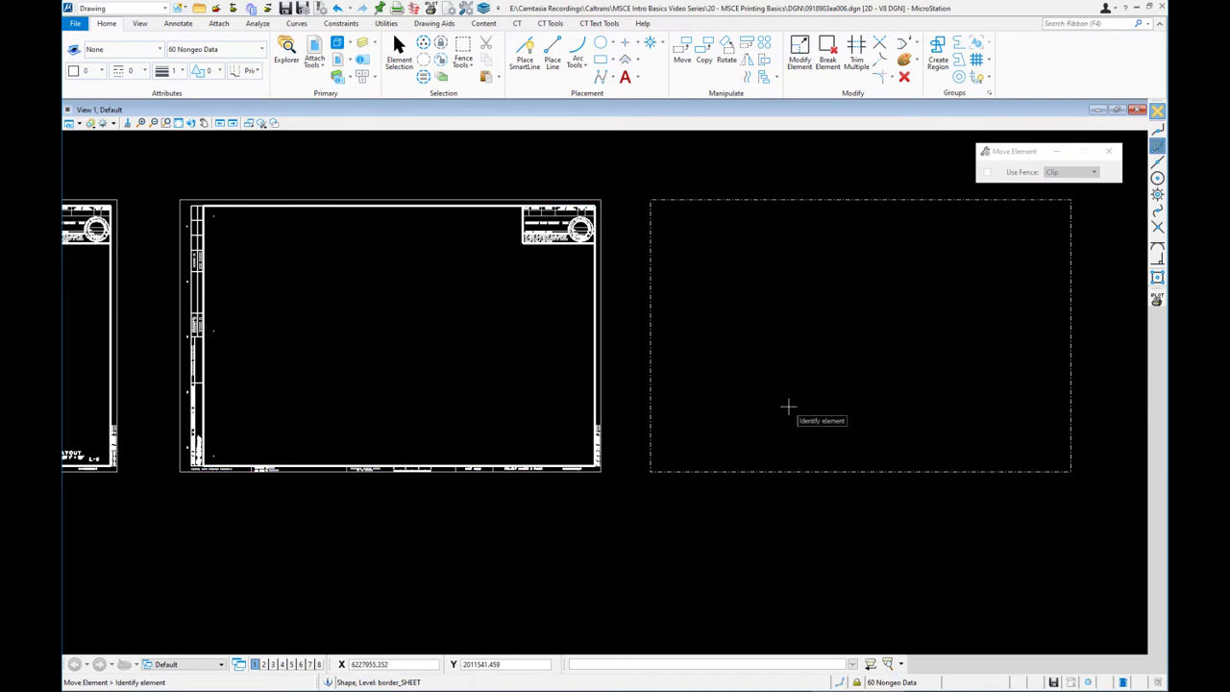
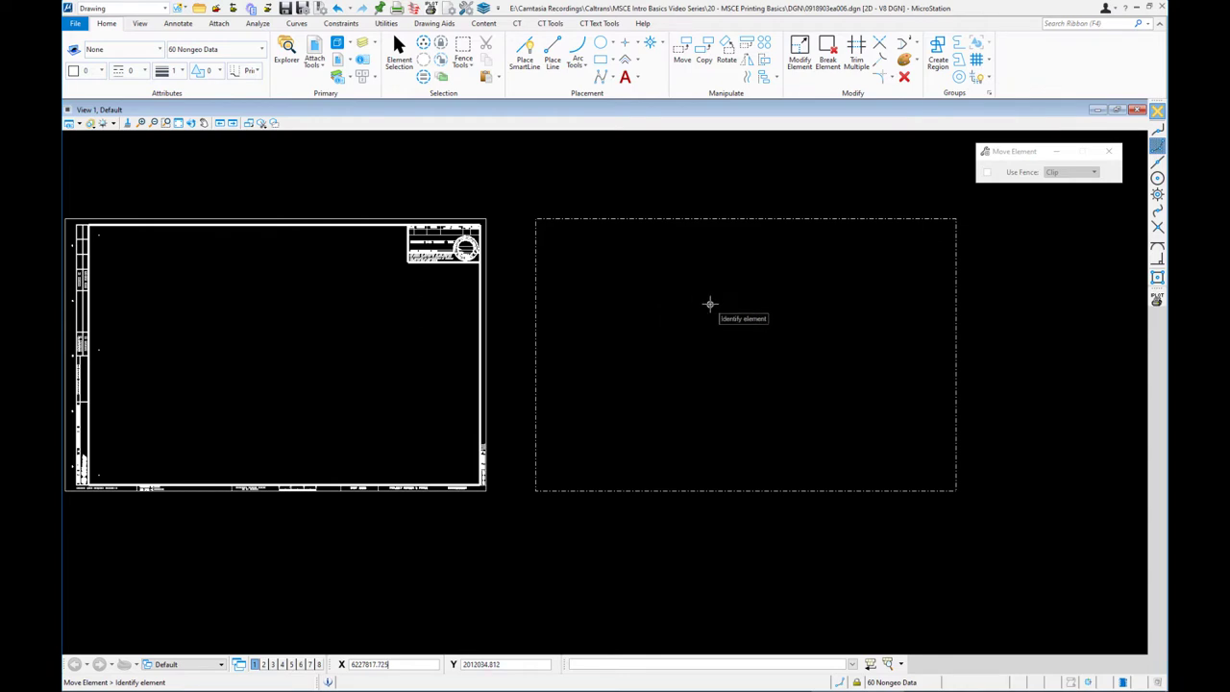
- Examine the moved plot shape's properties, including its level, color, line style, weight and class, and deselect it
{"action": "key", "text": "space"}
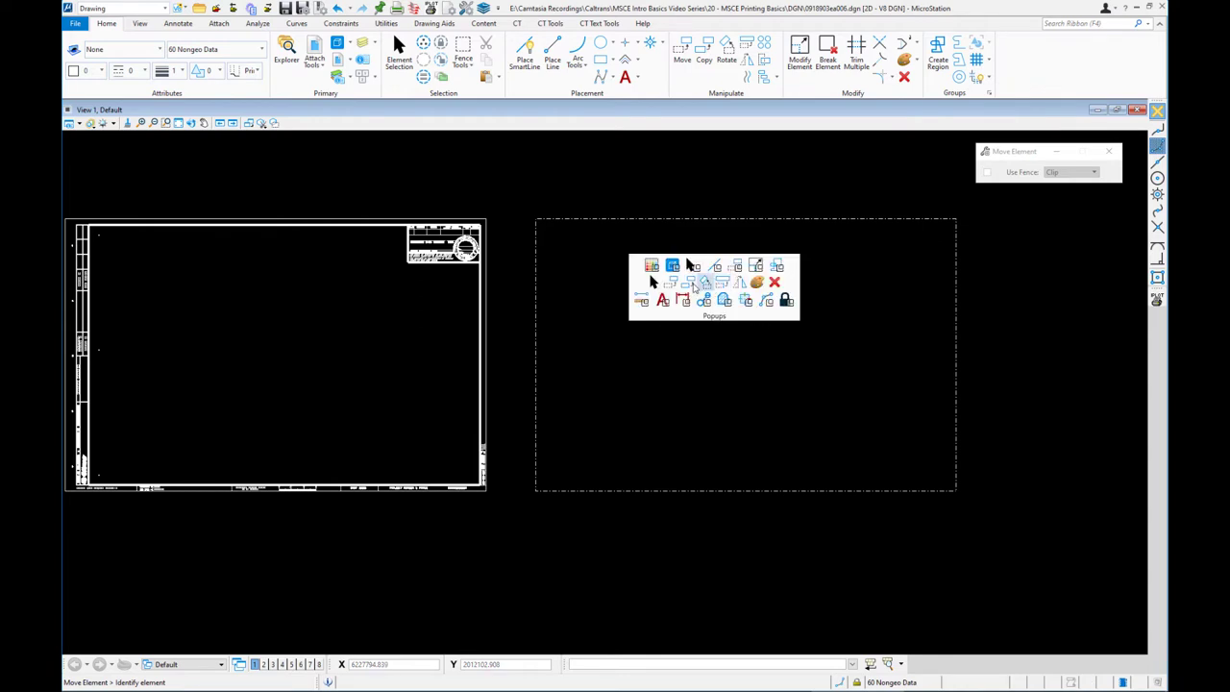
{"action": "left_click", "coordinate": [652, 281]}
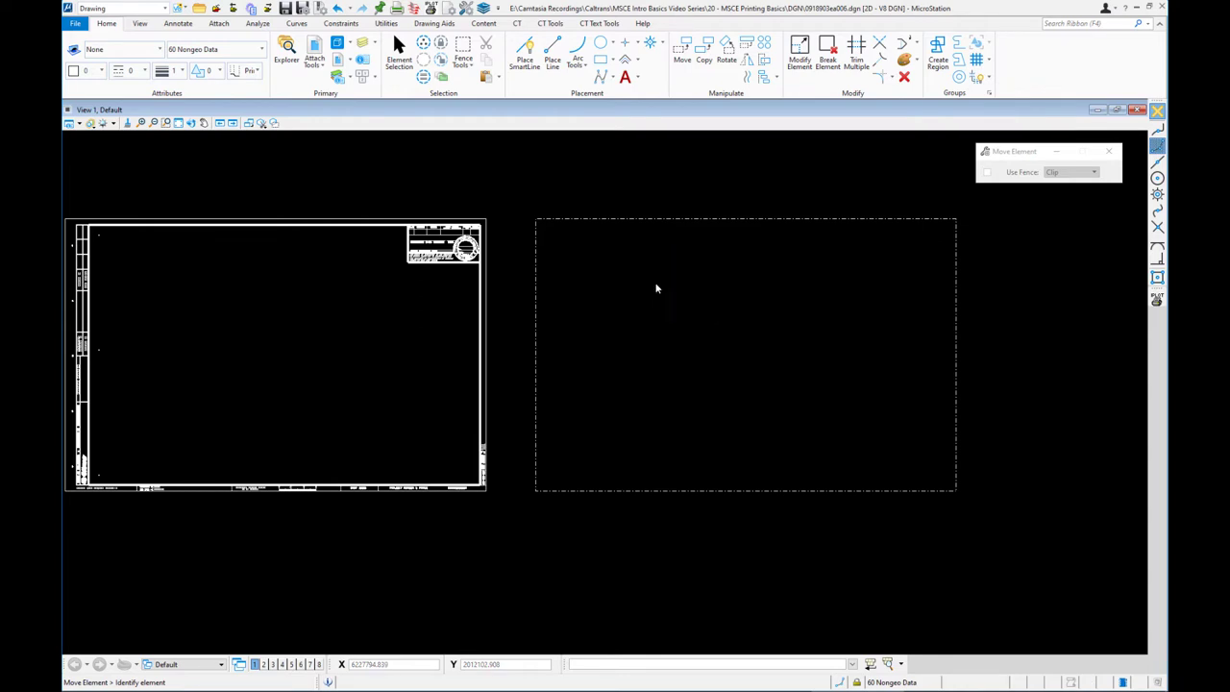
{"action": "right_click", "coordinate": [535, 248]}
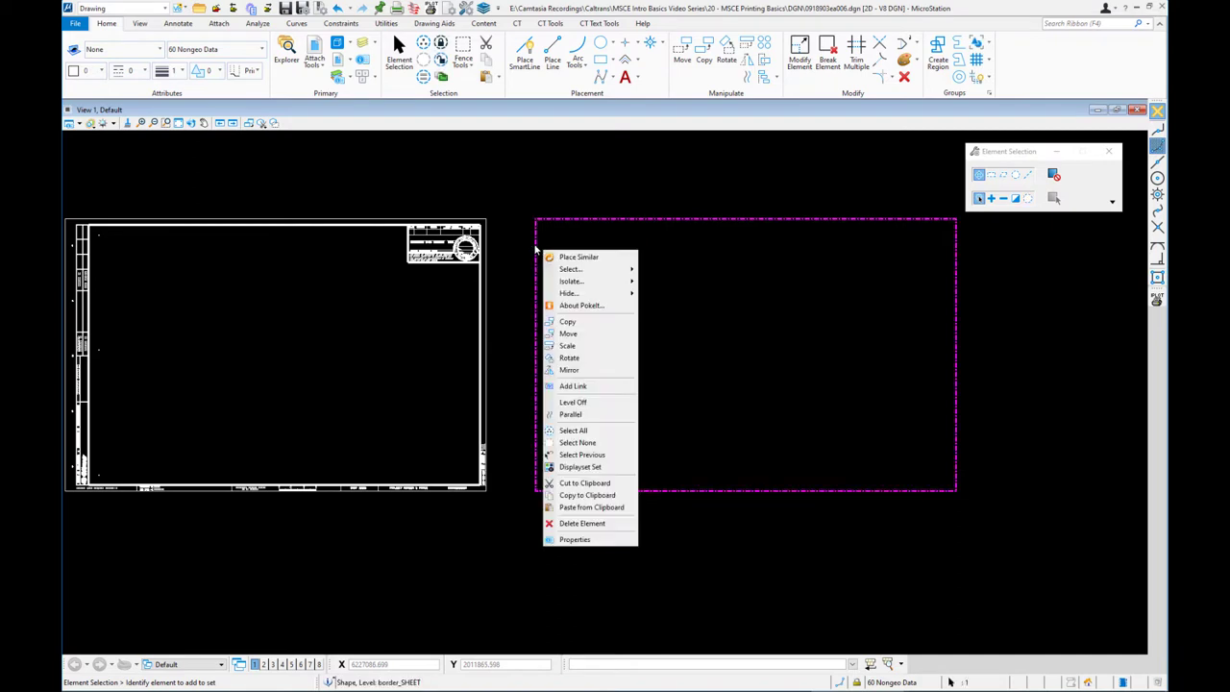
{"action": "left_click", "coordinate": [575, 539]}
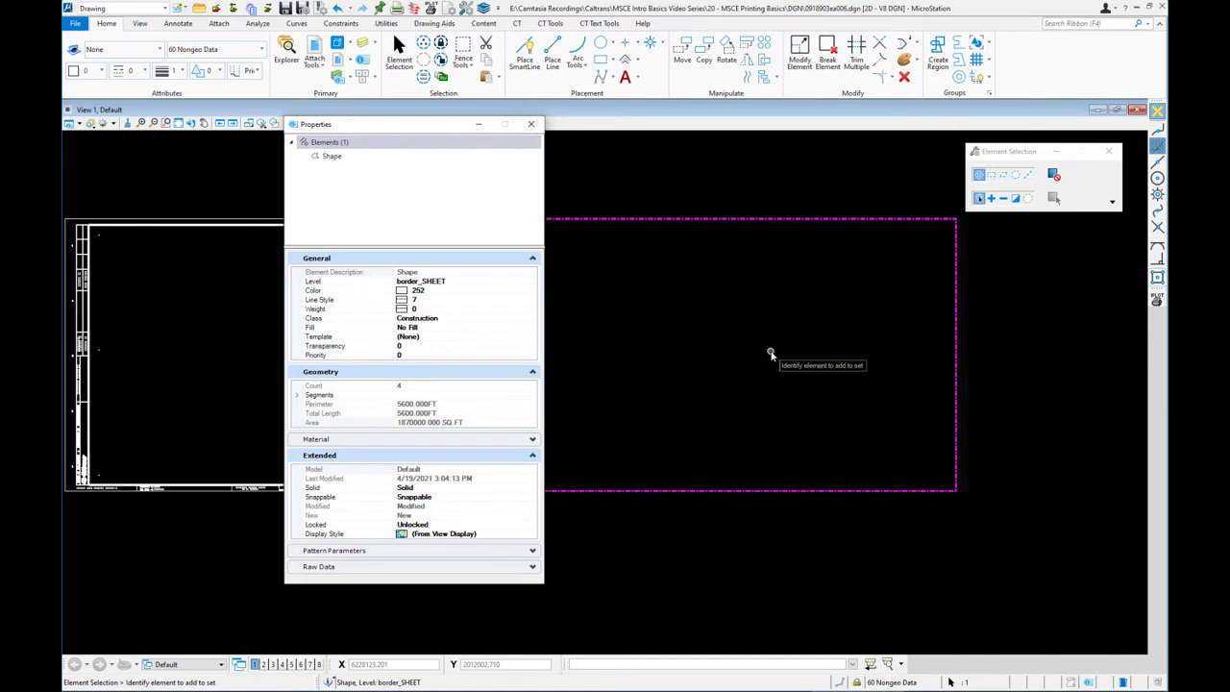
{"action": "left_click", "coordinate": [531, 125]}
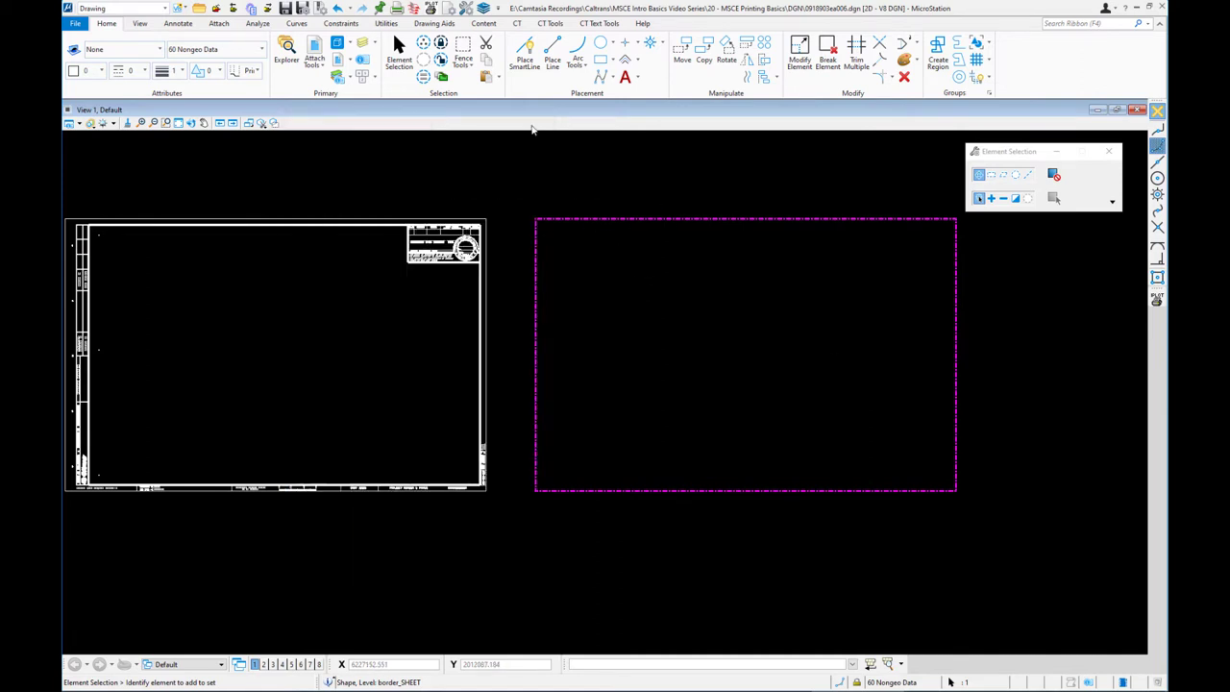
{"action": "left_click", "coordinate": [743, 352]}
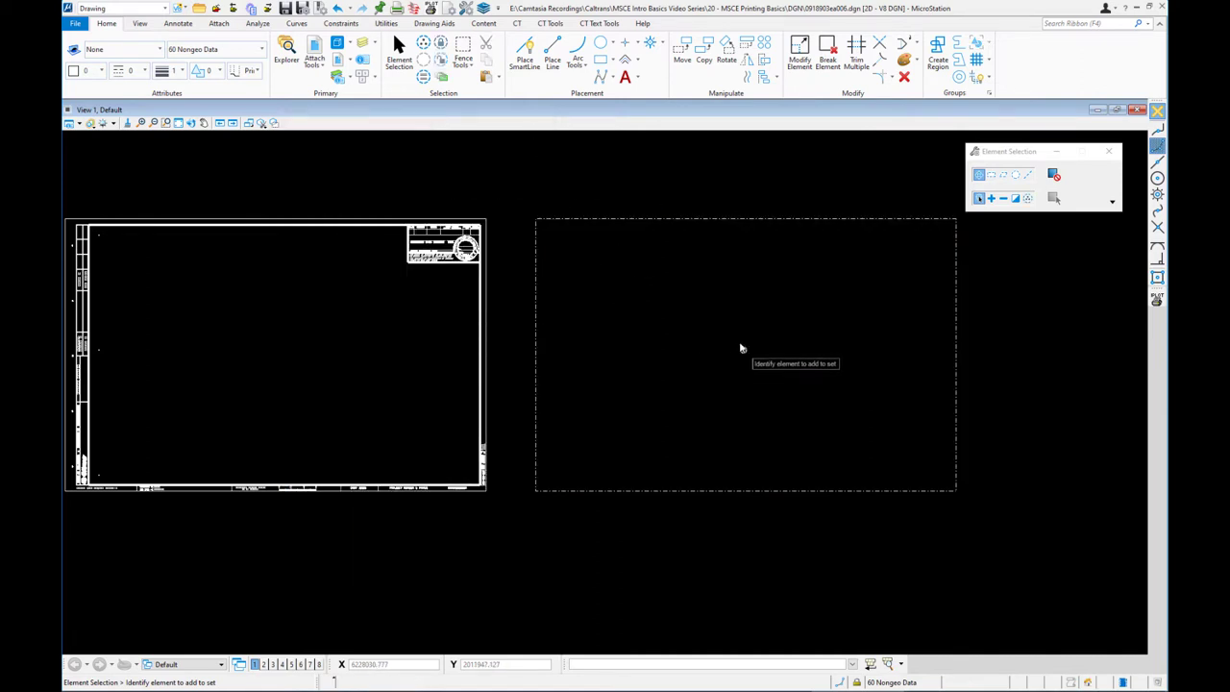
- Undo all changes made to the drawing in this session
{"action": "left_click", "coordinate": [346, 7]}
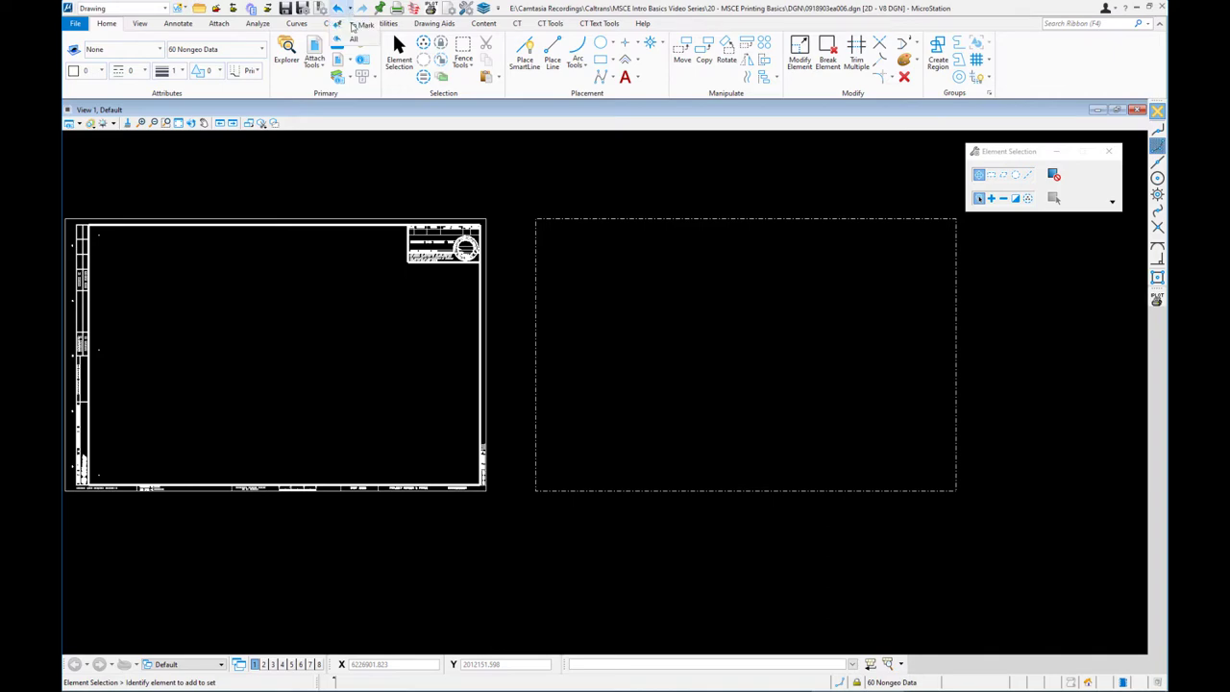
{"action": "left_click", "coordinate": [355, 39]}
{"action": "left_click", "coordinate": [645, 277]}
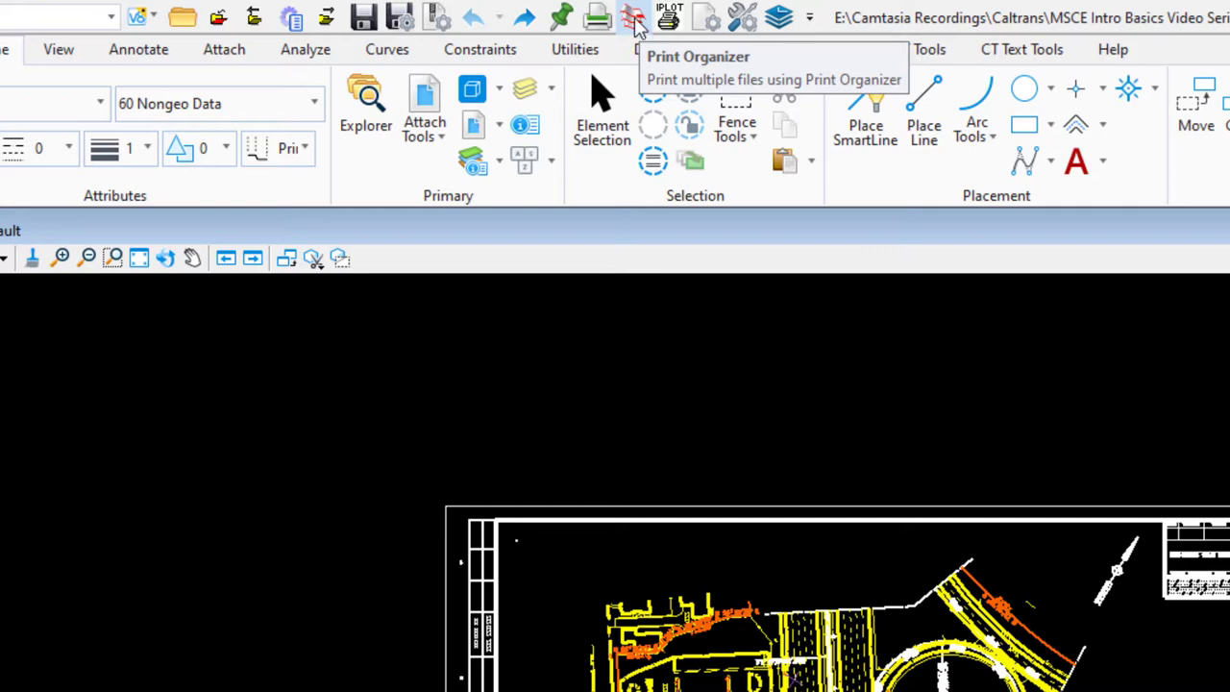
- Open Print Organizer and apply the print style 11x17 PlanSheet PDF to the untitled print set
{"action": "left_click", "coordinate": [634, 19]}
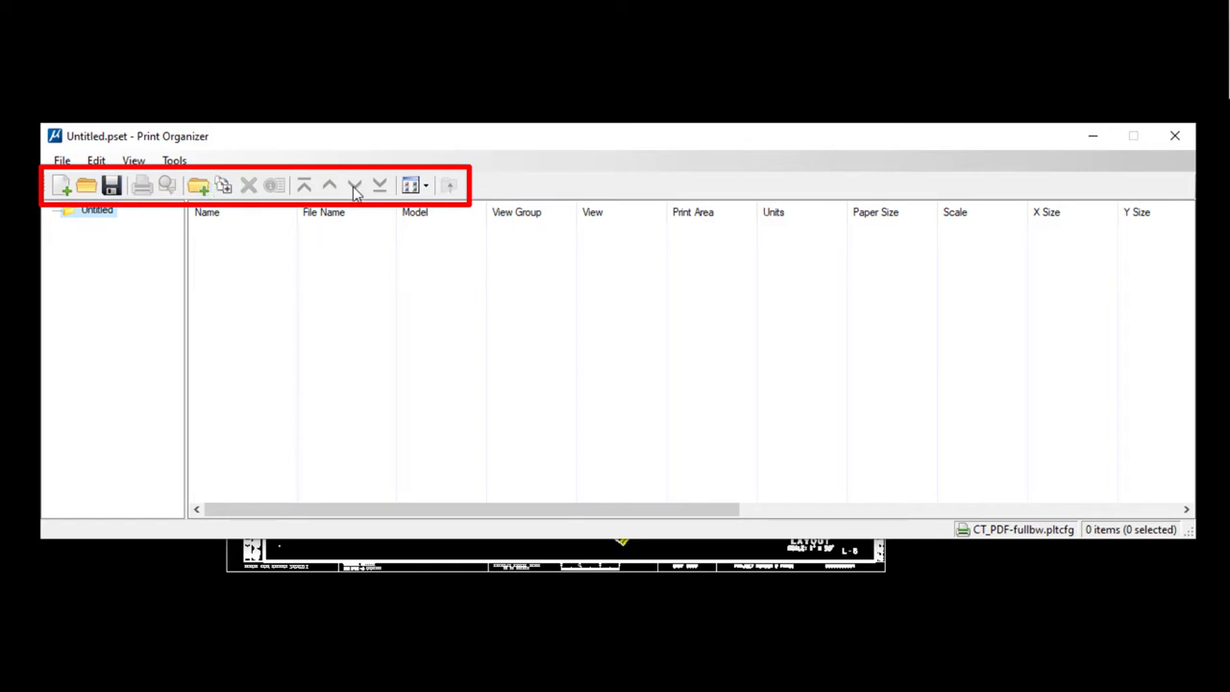
{"action": "left_click", "coordinate": [61, 161]}
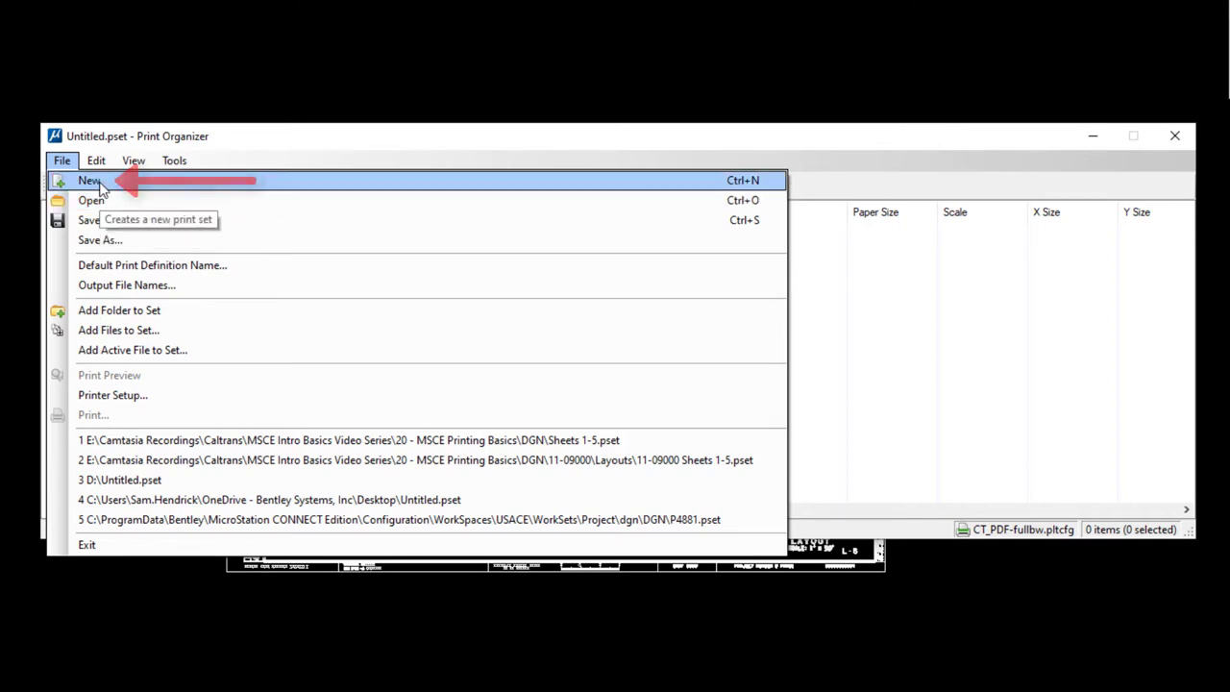
{"action": "mouse_move", "coordinate": [97, 164]}
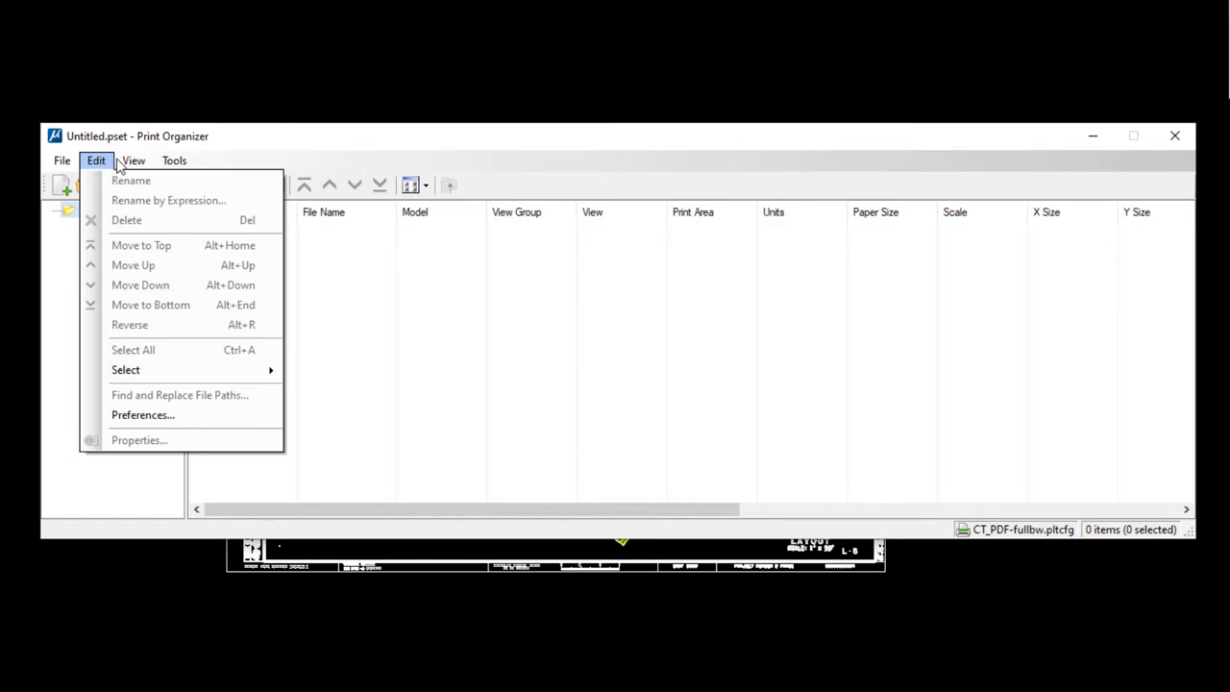
{"action": "mouse_move", "coordinate": [135, 165]}
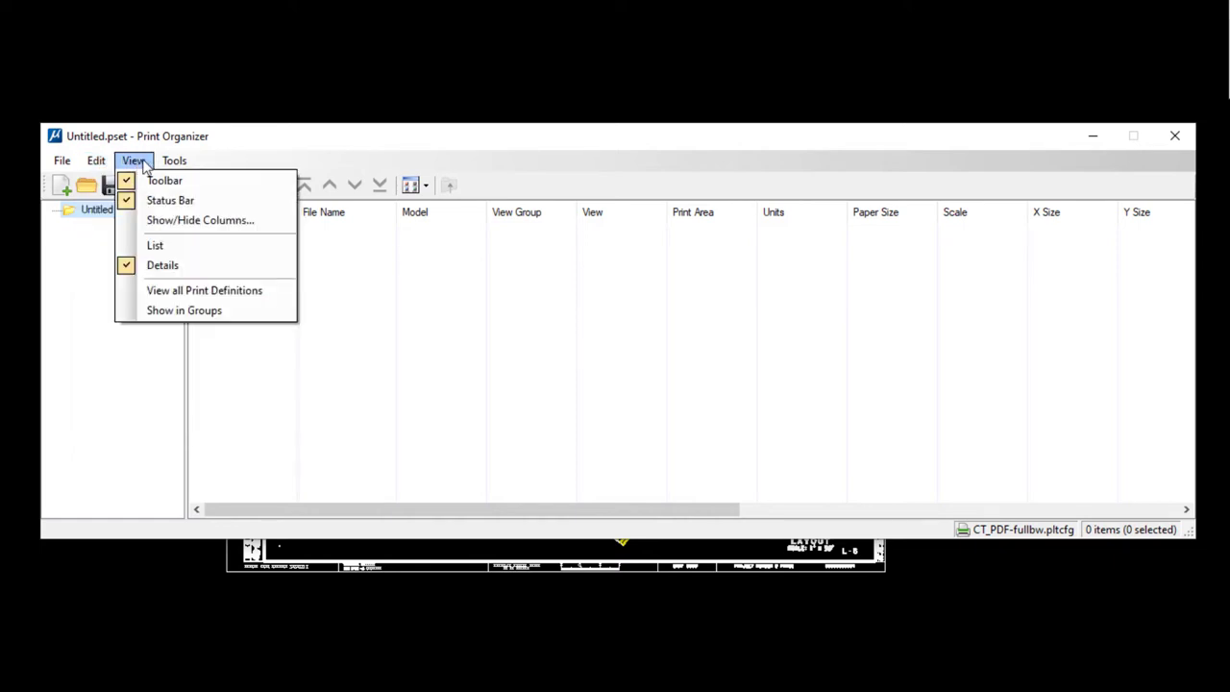
{"action": "mouse_move", "coordinate": [176, 165]}
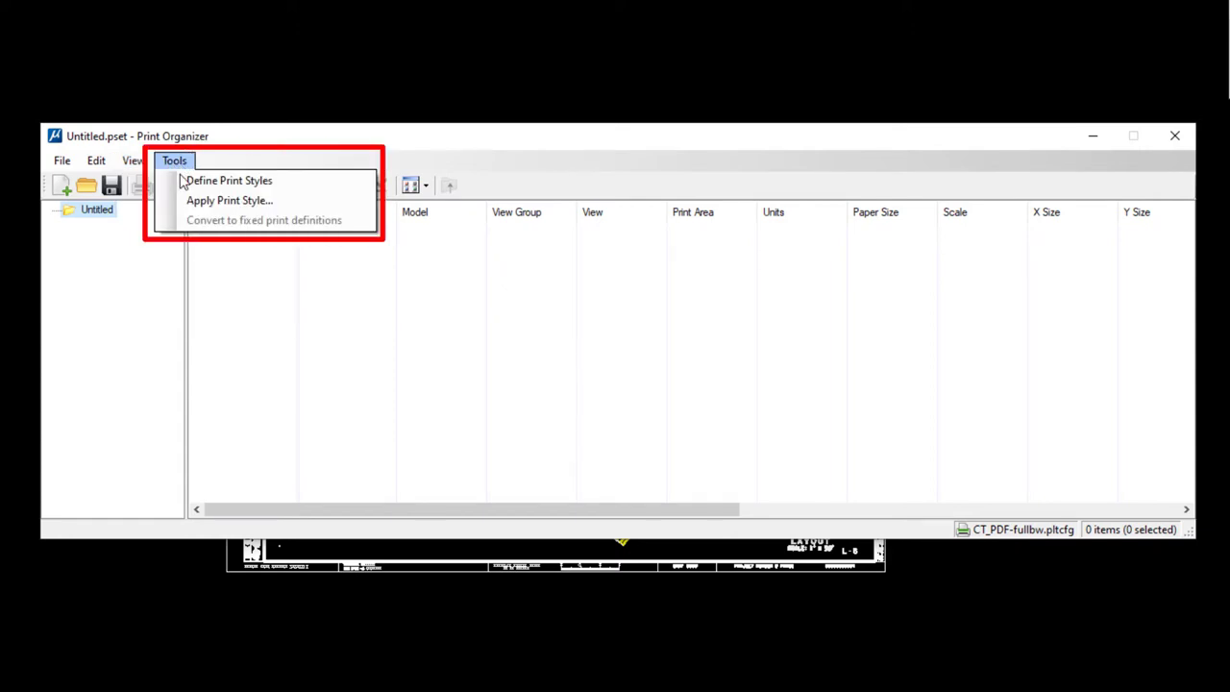
{"action": "left_click", "coordinate": [255, 203]}
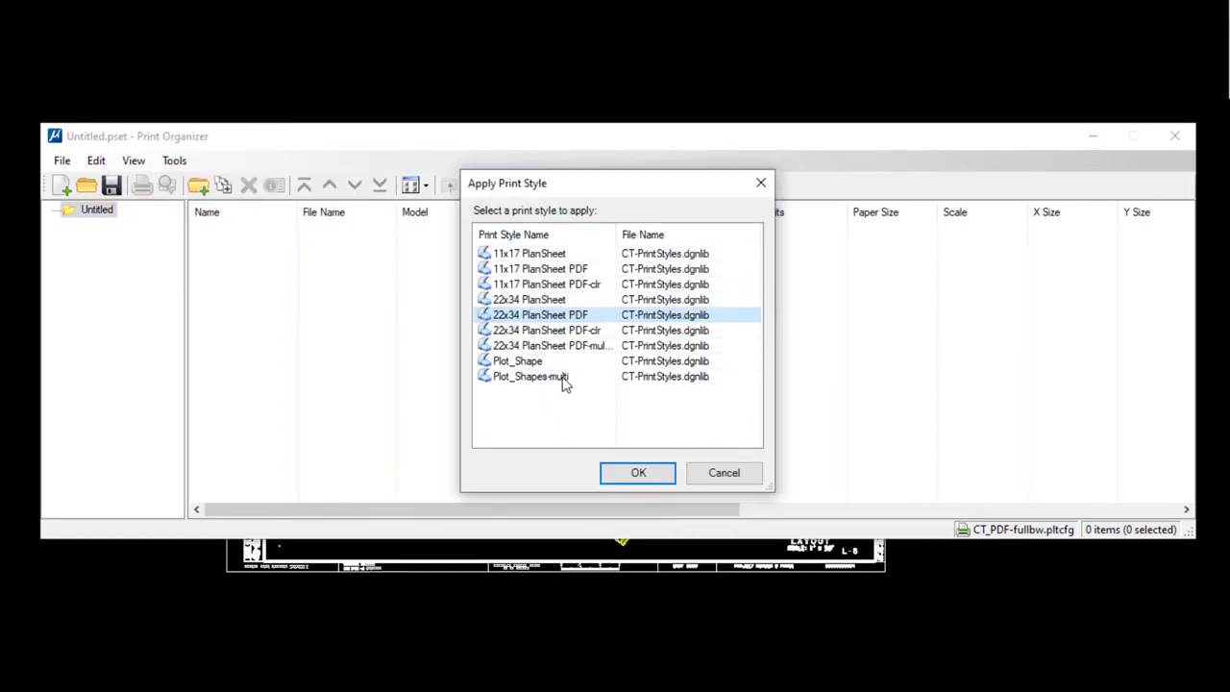
{"action": "left_click", "coordinate": [538, 274]}
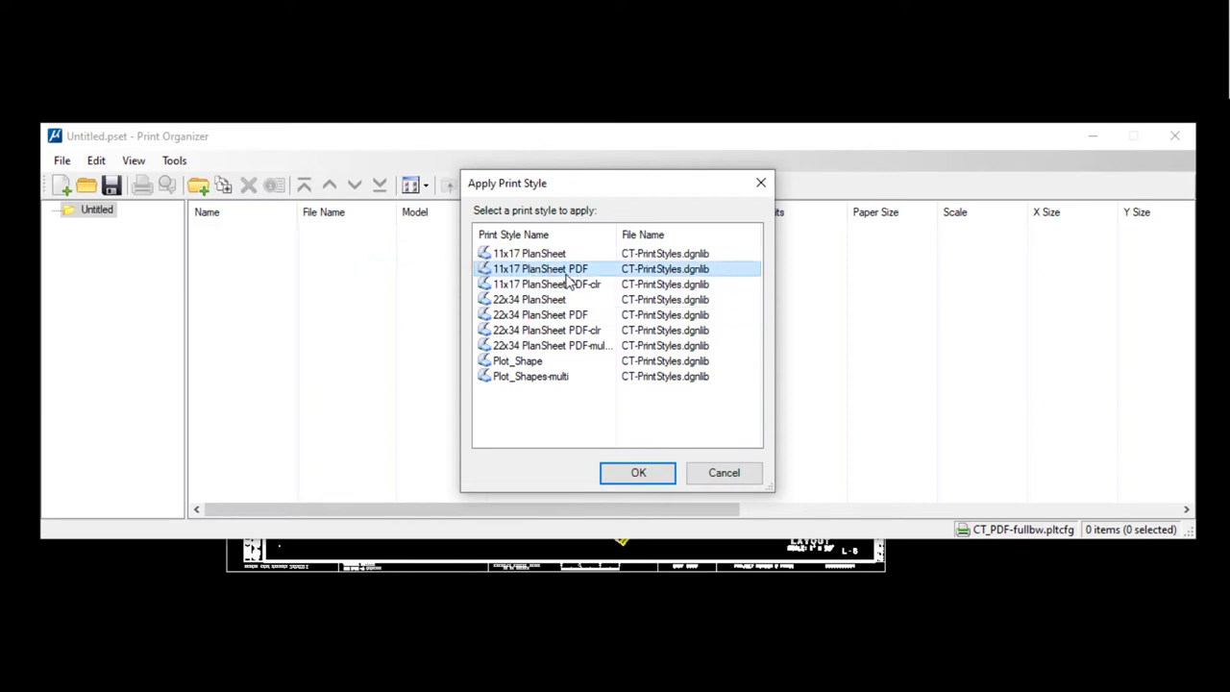
{"action": "left_click", "coordinate": [636, 475]}
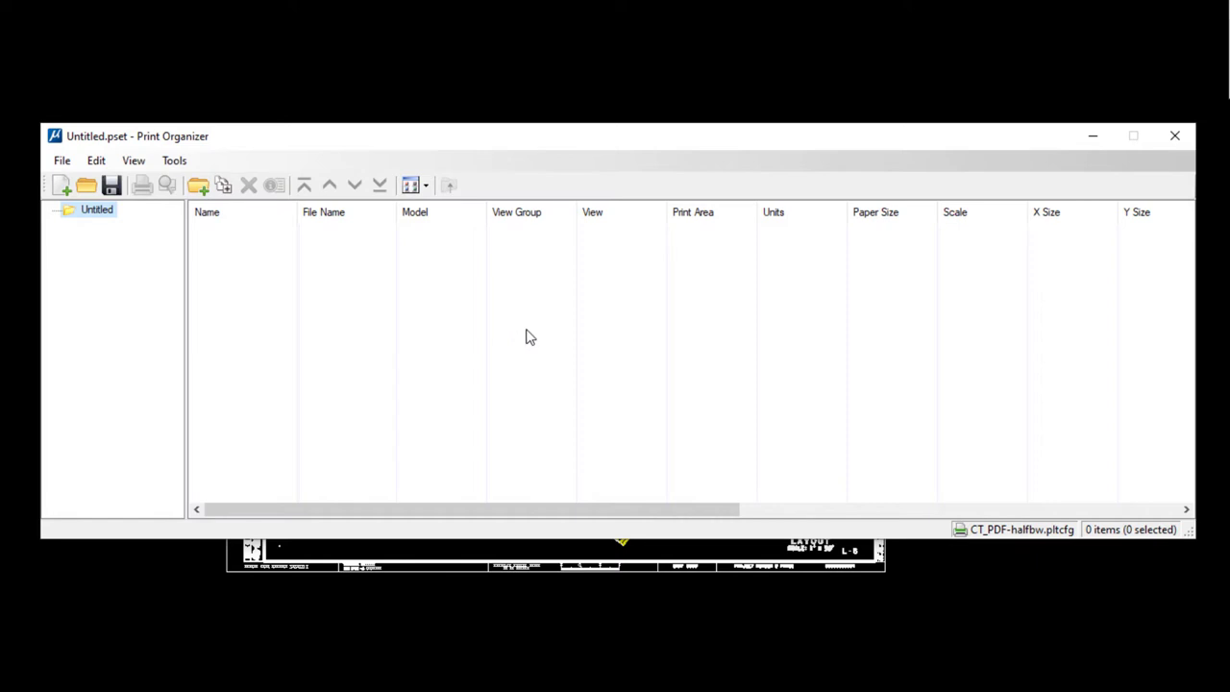
- Add the files 112T50ea001.dgn through 112T50ea005.dgn from the 11-09000\Layouts folder as input files for new print definitions
{"action": "left_click", "coordinate": [223, 186]}
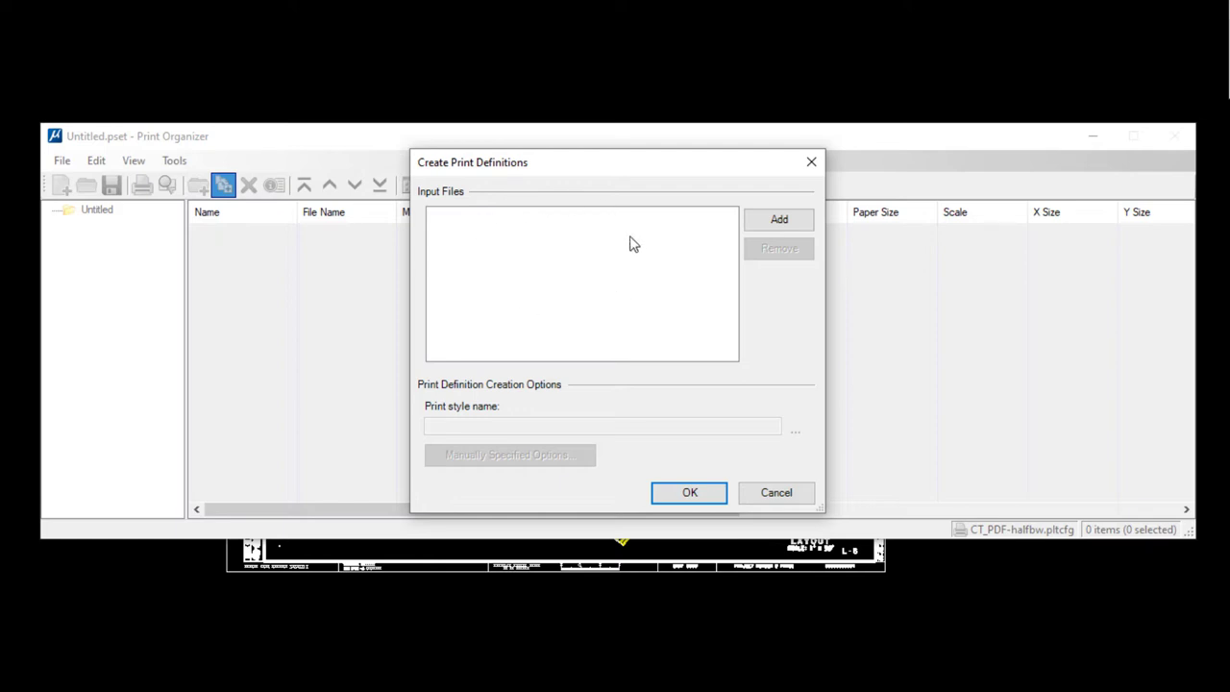
{"action": "left_click", "coordinate": [781, 221]}
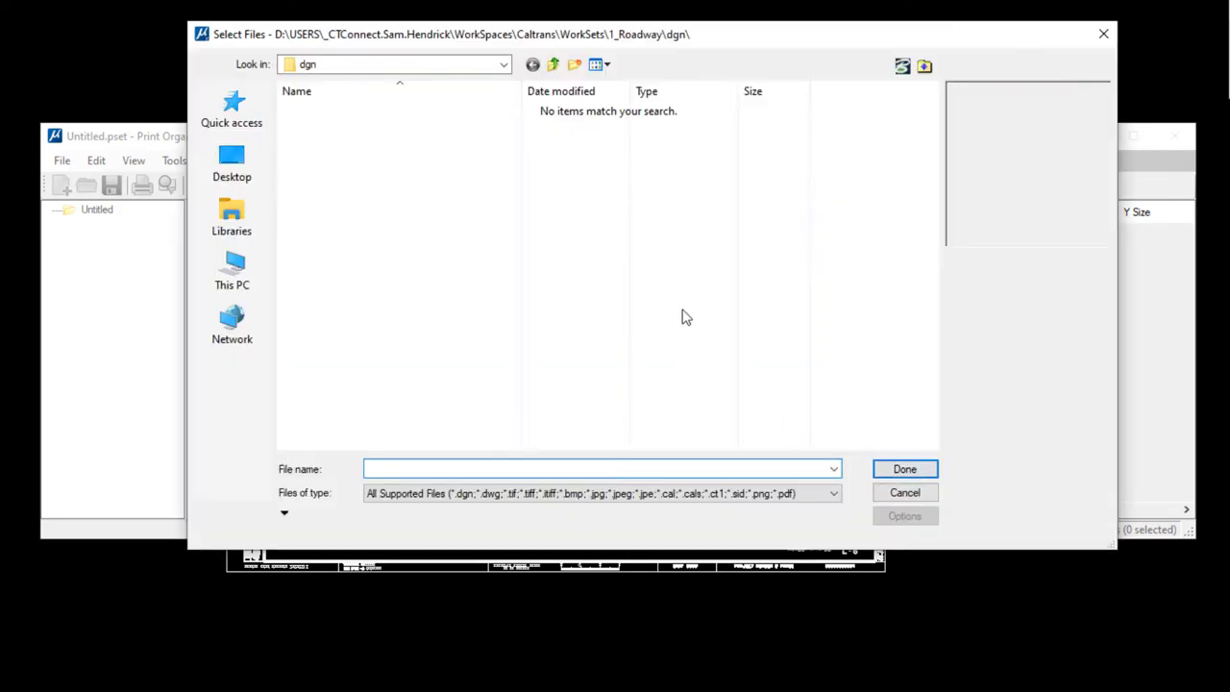
{"action": "left_click", "coordinate": [926, 71]}
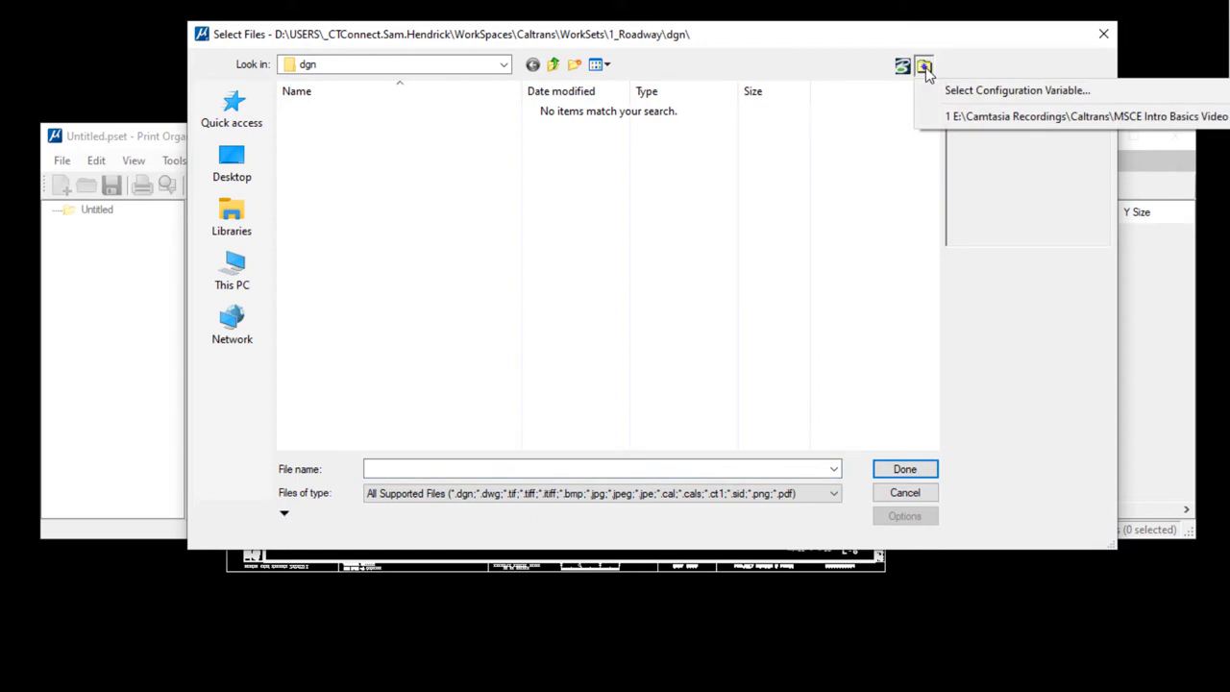
{"action": "left_click", "coordinate": [967, 117]}
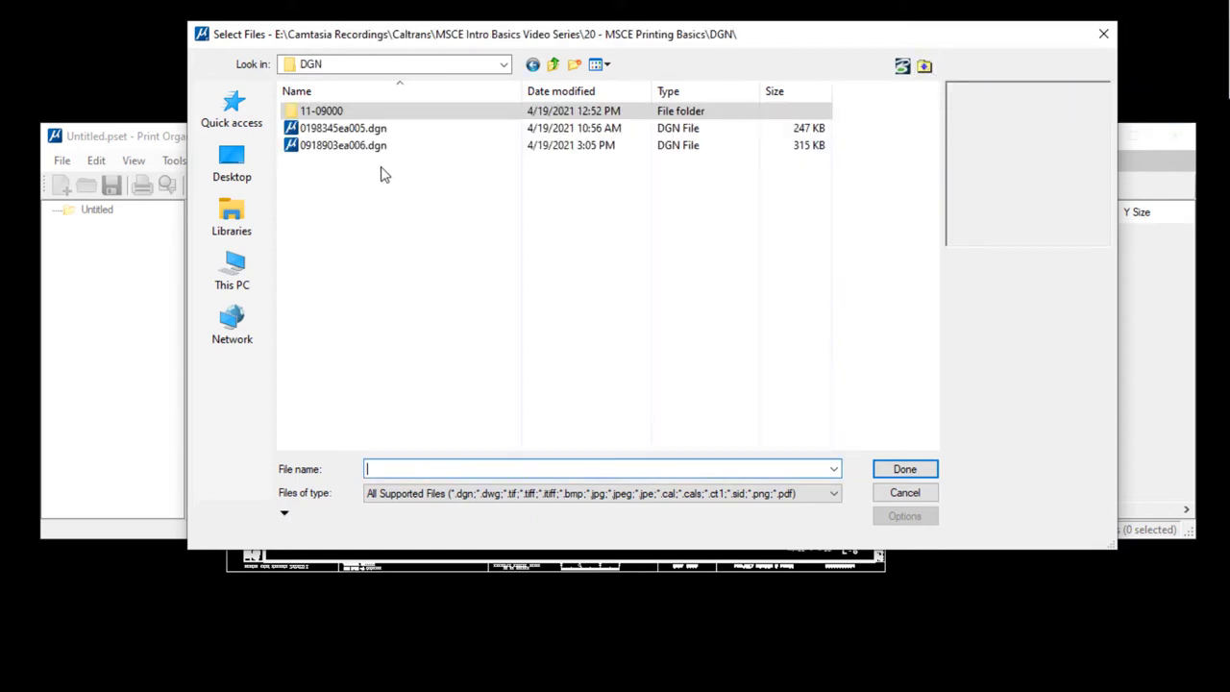
{"action": "double_click", "coordinate": [323, 114]}
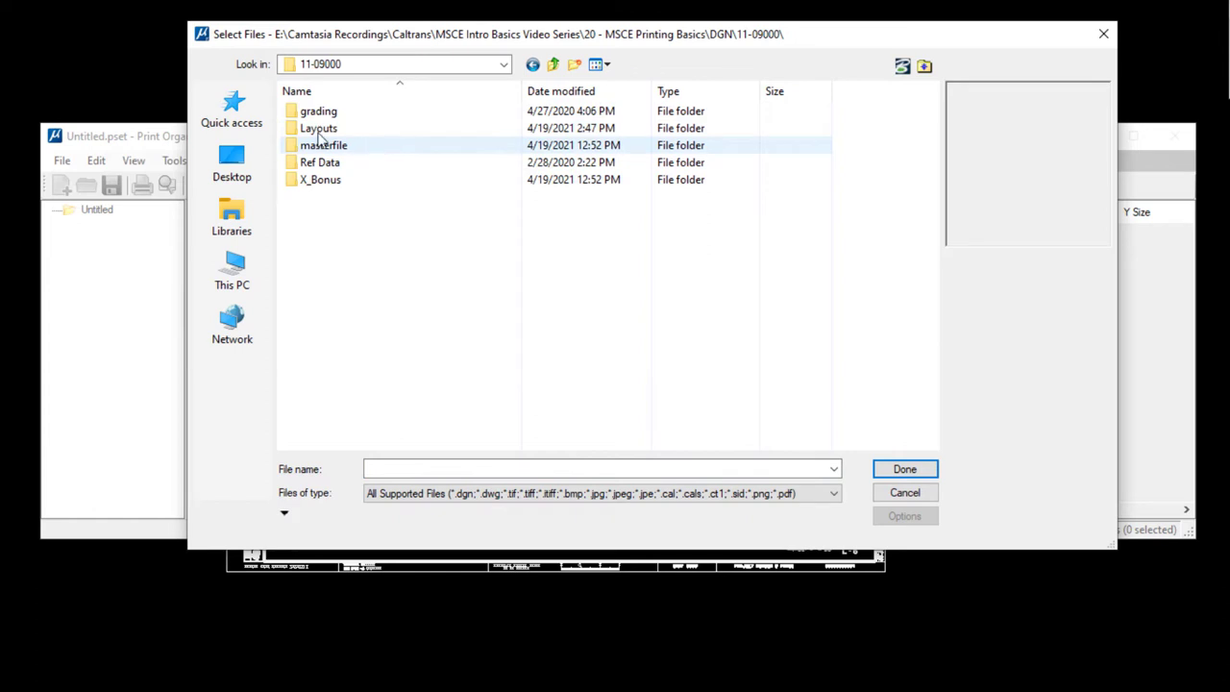
{"action": "double_click", "coordinate": [328, 129]}
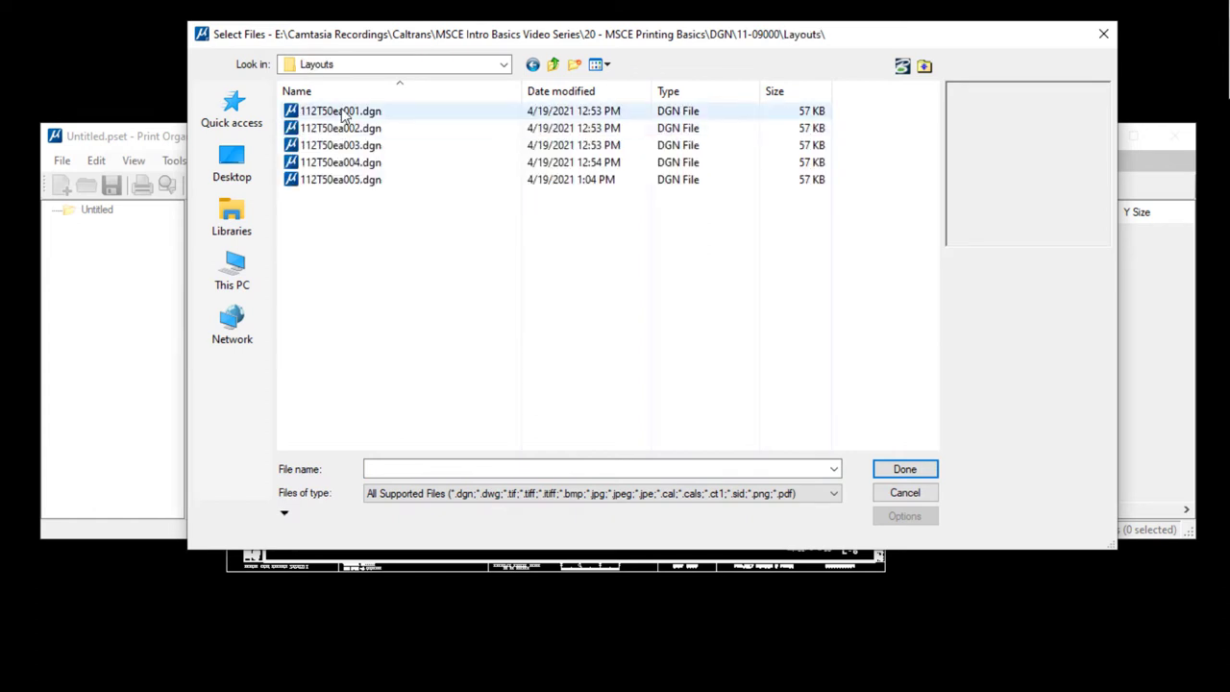
{"action": "left_click", "coordinate": [344, 113]}
{"action": "left_click", "coordinate": [344, 180], "text": "shift"}
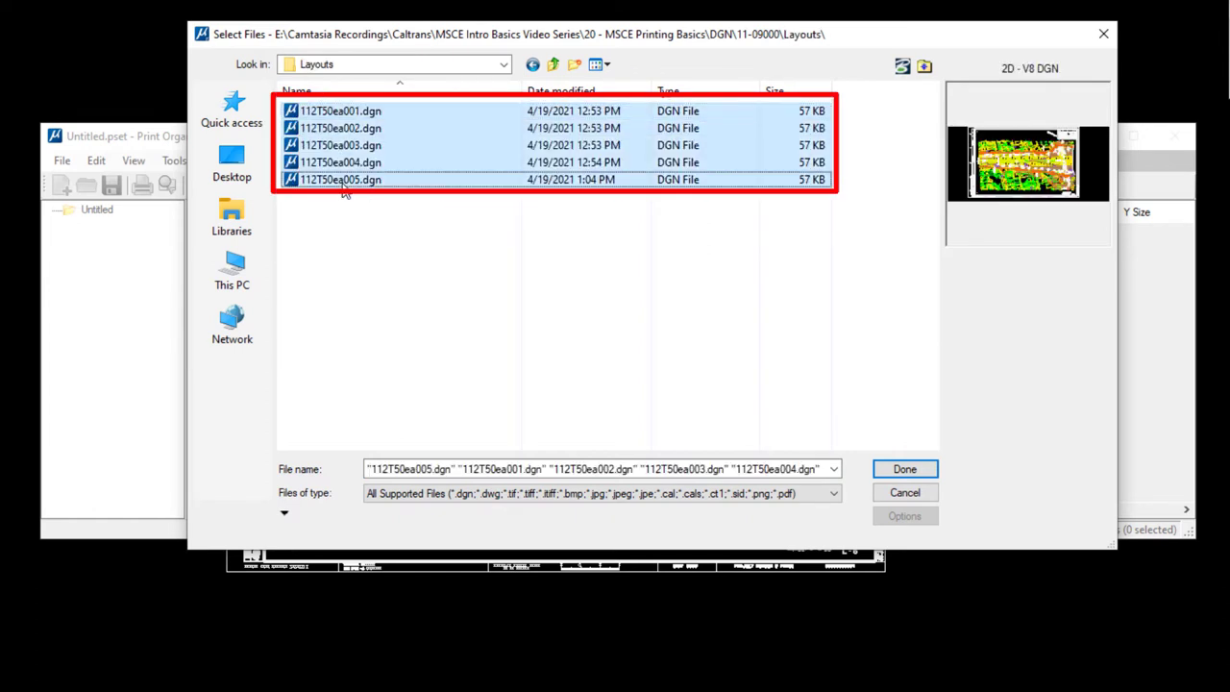
{"action": "left_click", "coordinate": [905, 470]}
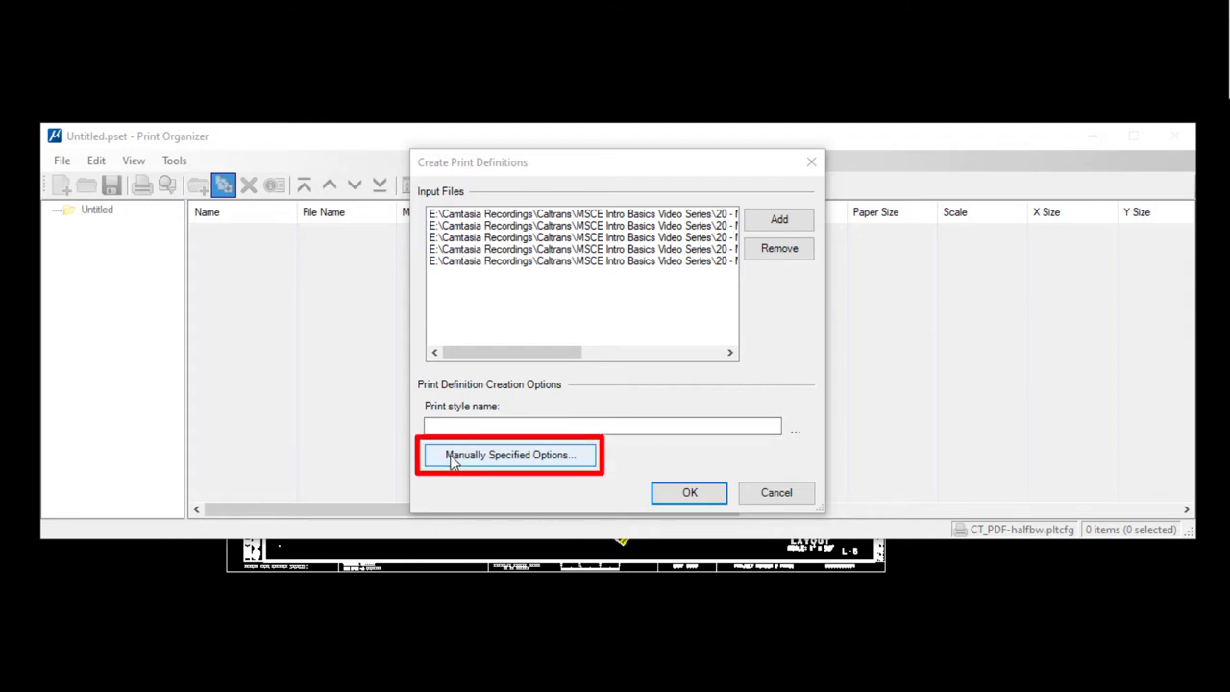
- Define the print definitions' fence from a shape on level boder_SHEET with color 252, weight 0 and style 7
{"action": "left_click", "coordinate": [543, 459]}
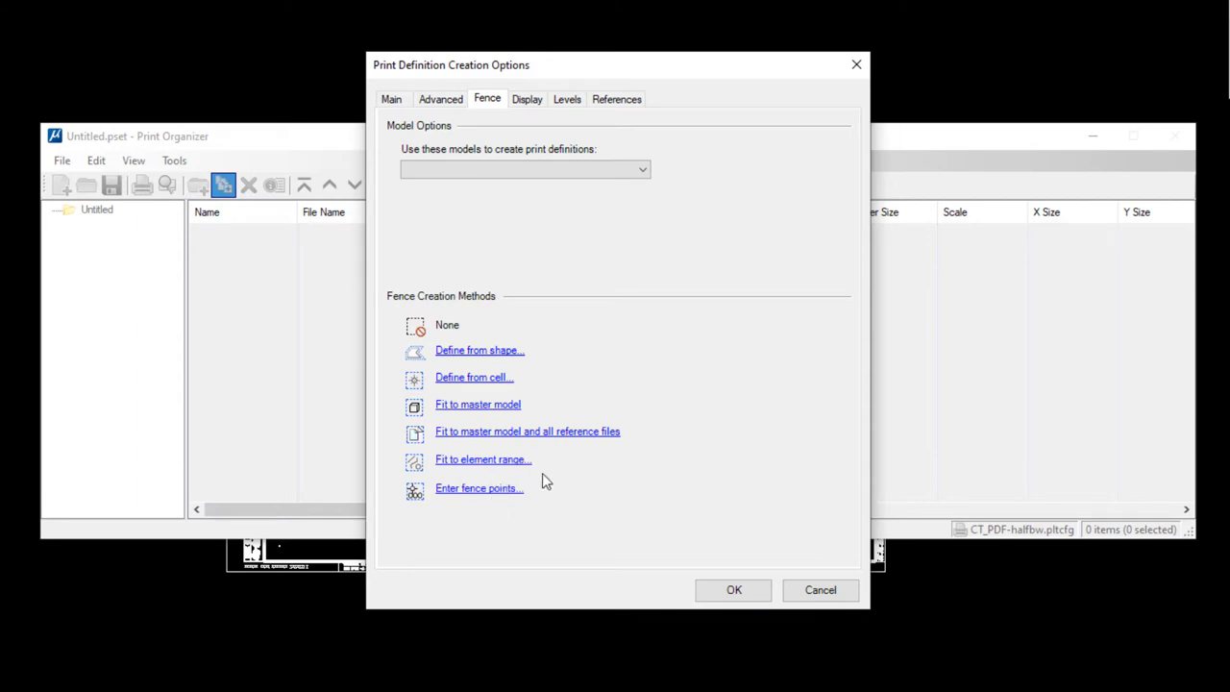
{"action": "left_click", "coordinate": [481, 351]}
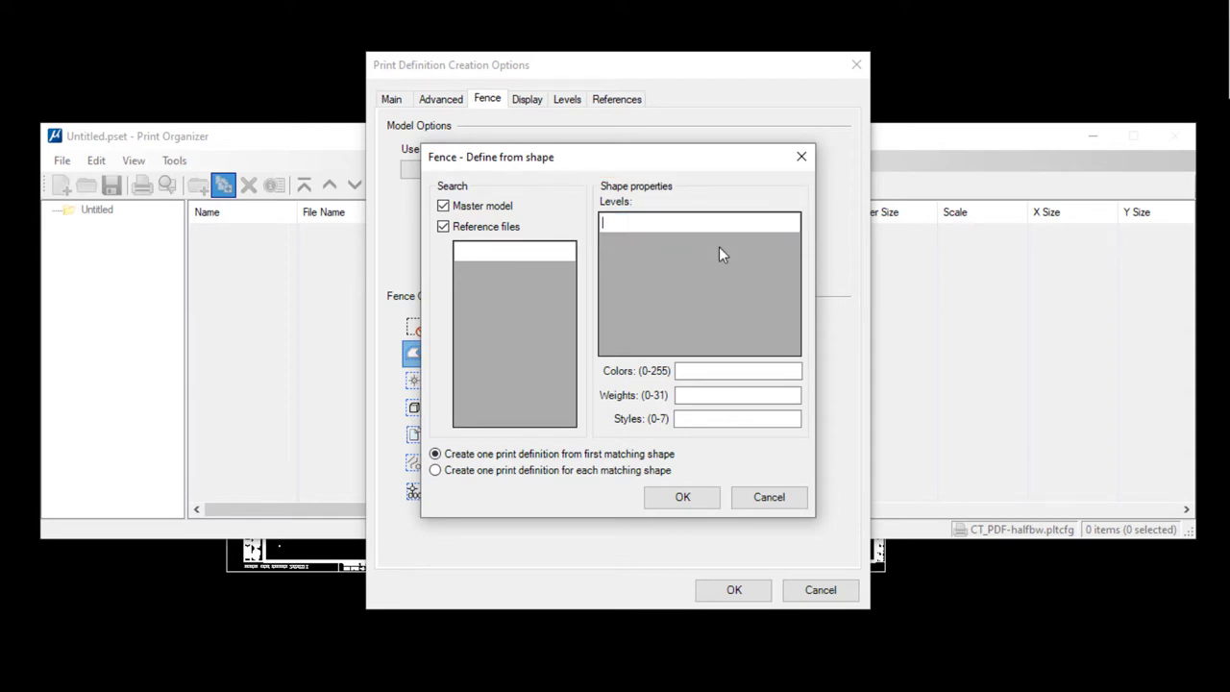
{"action": "type", "text": "bode"}
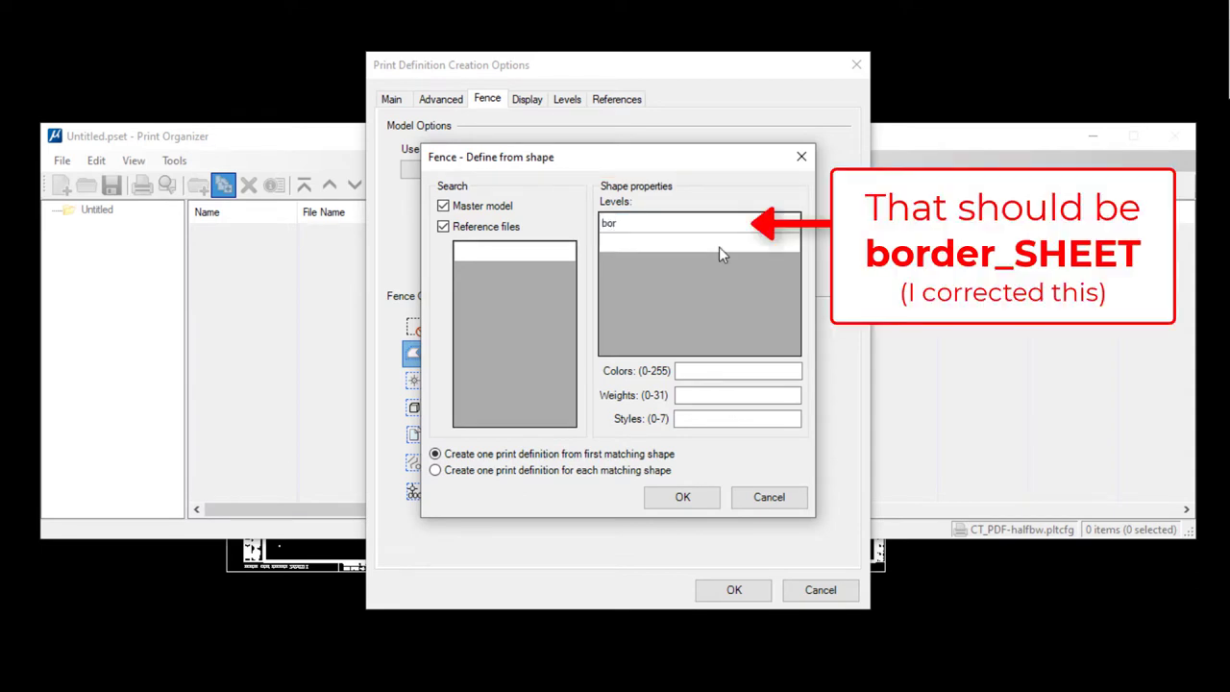
{"action": "type", "text": "r_SHEET"}
{"action": "left_click", "coordinate": [704, 366]}
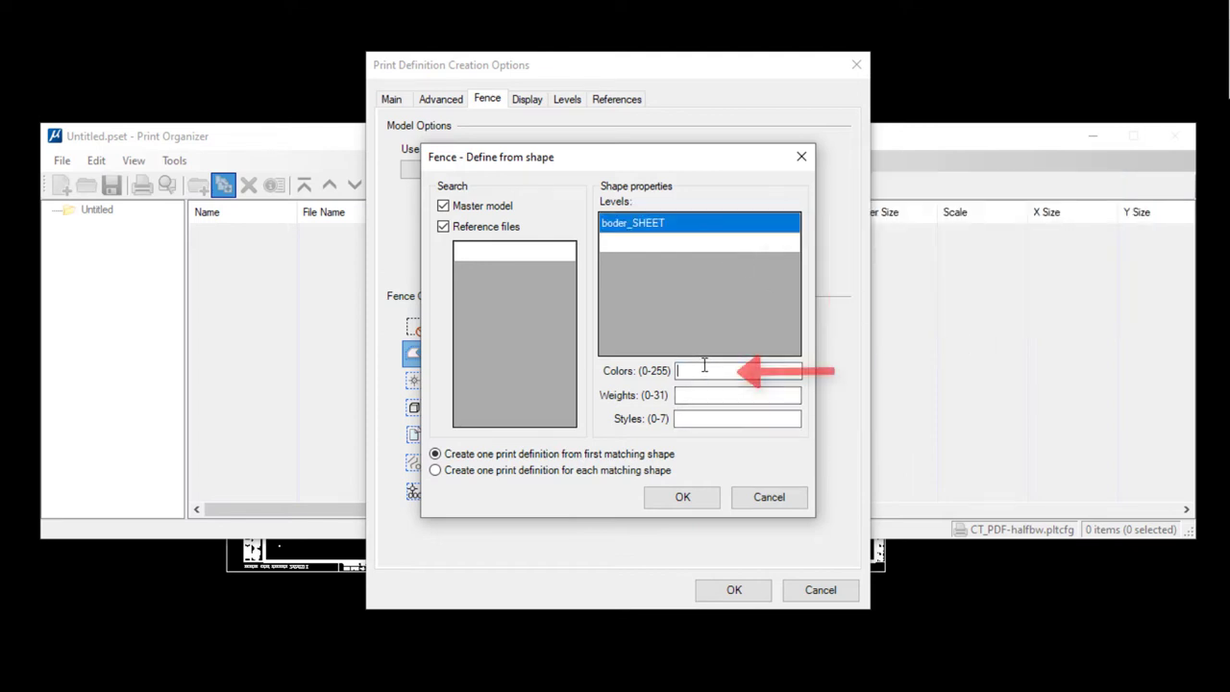
{"action": "type", "text": "252"}
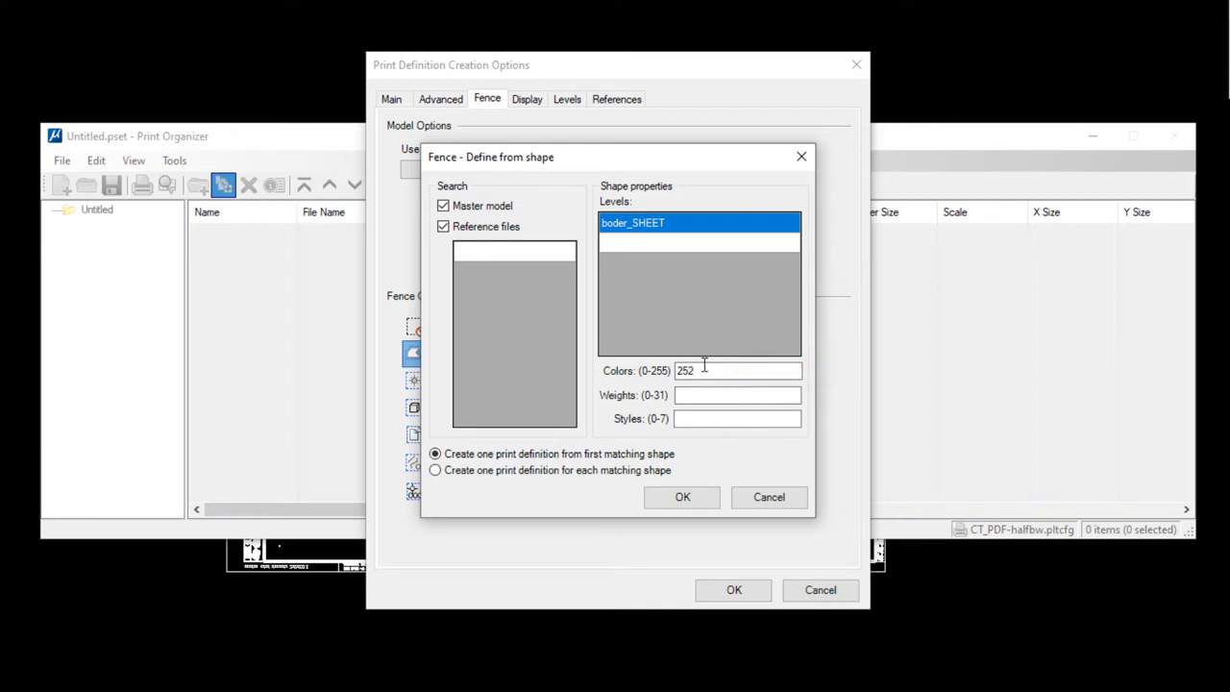
{"action": "key", "text": "Tab"}
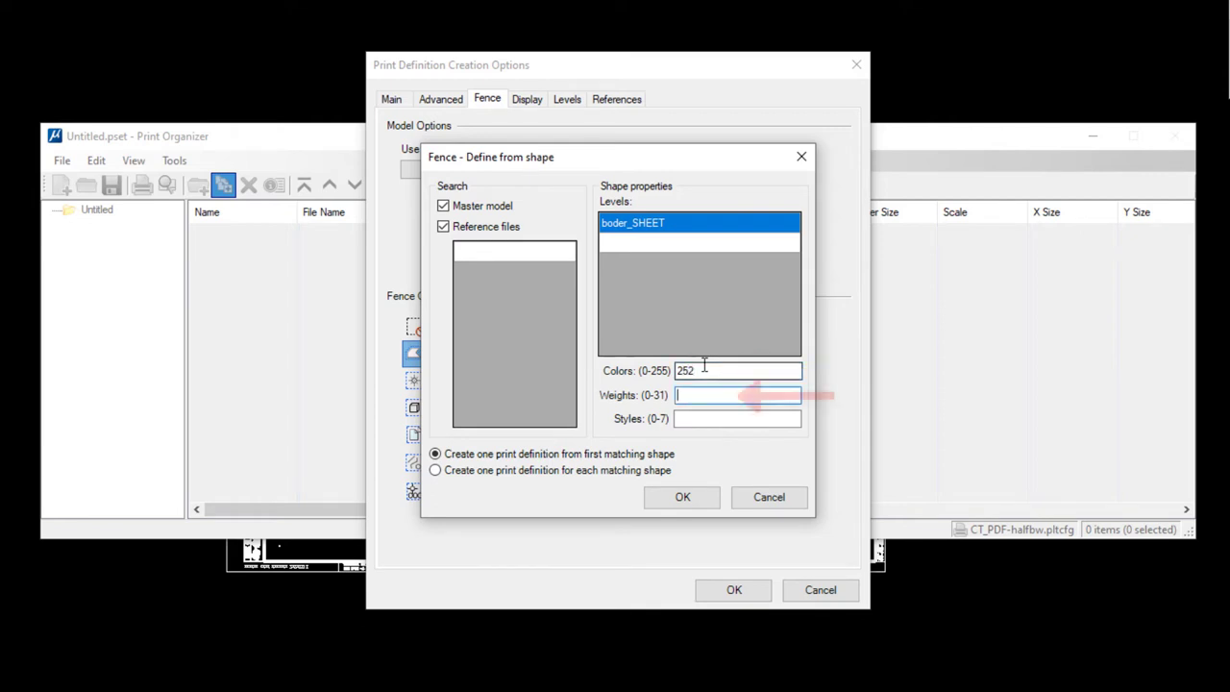
{"action": "type", "text": "0"}
{"action": "key", "text": "Tab"}
{"action": "type", "text": "7"}
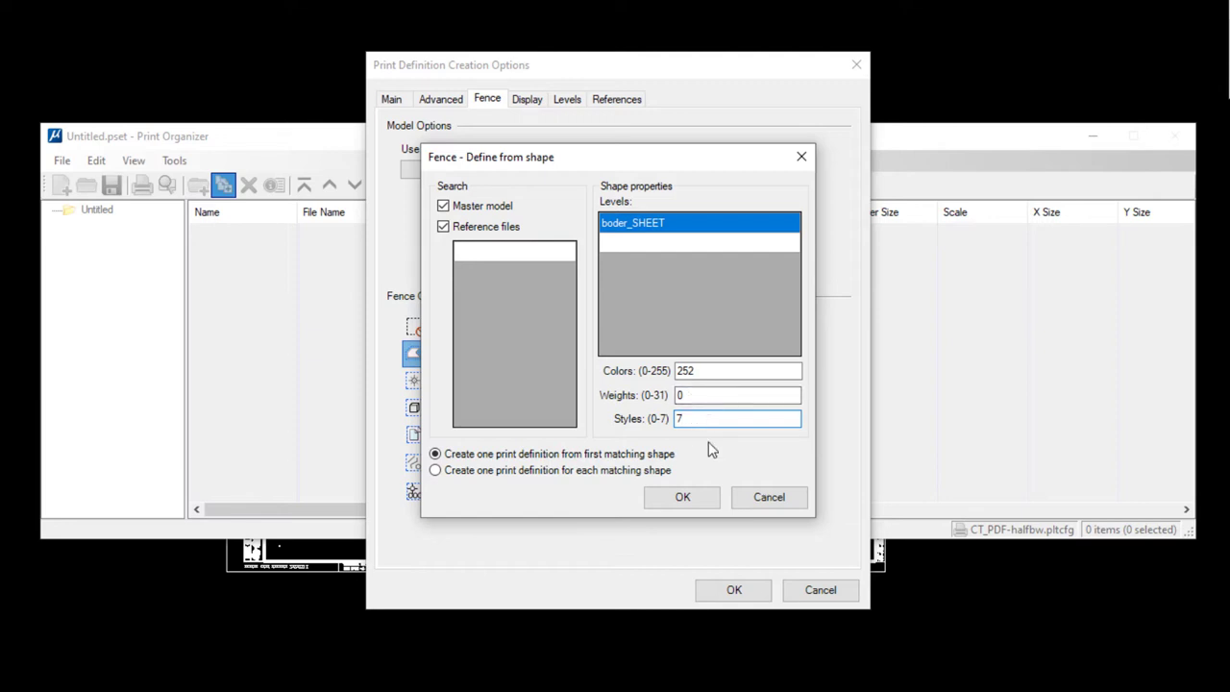
{"action": "left_click", "coordinate": [679, 500]}
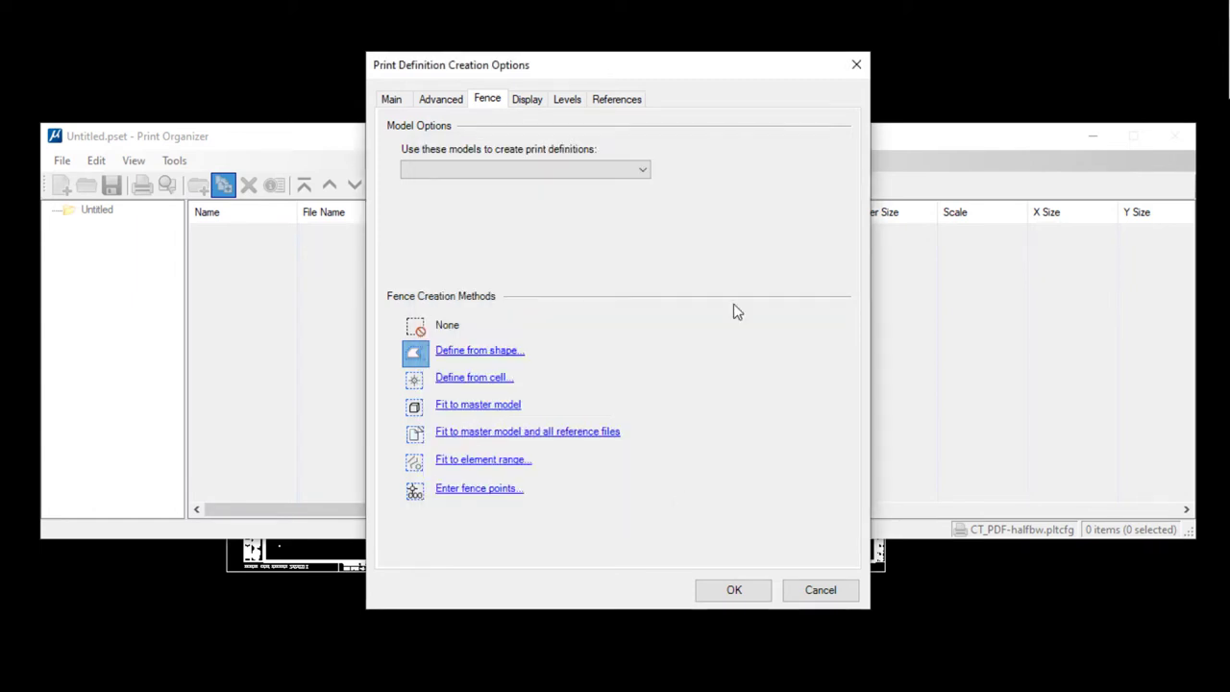
- Review the color, paper size and size/scale creation options, and create the print definitions from the five input files
{"action": "left_click", "coordinate": [442, 101]}
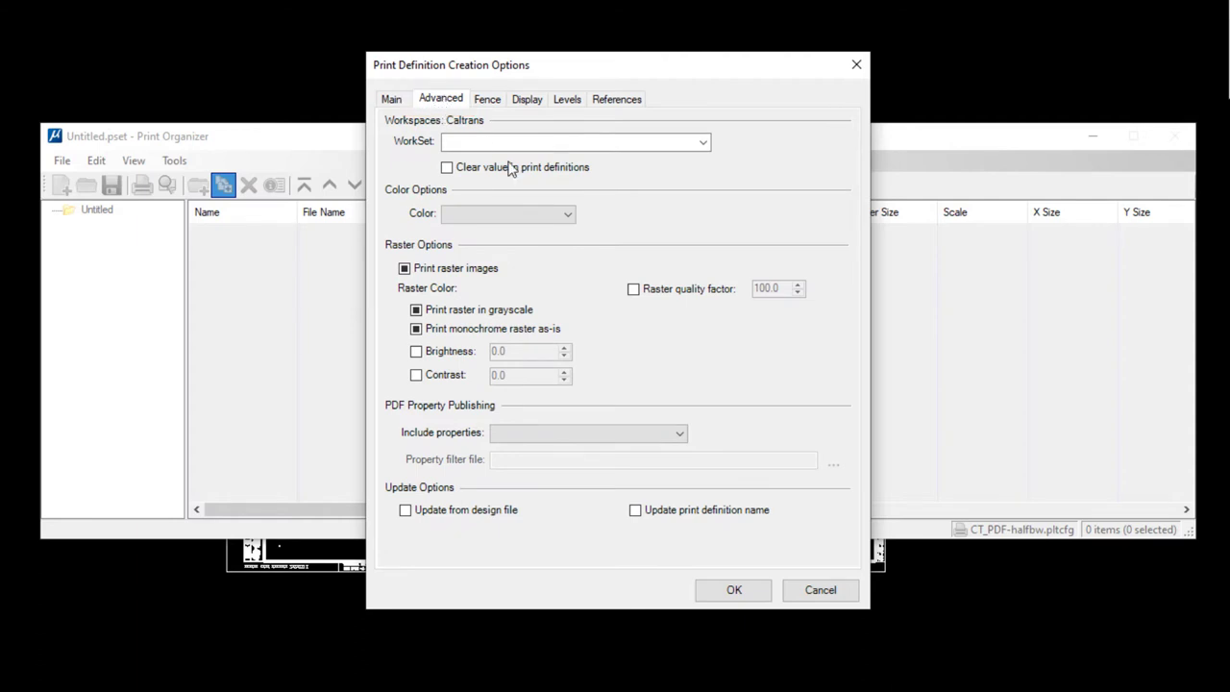
{"action": "left_click", "coordinate": [484, 223]}
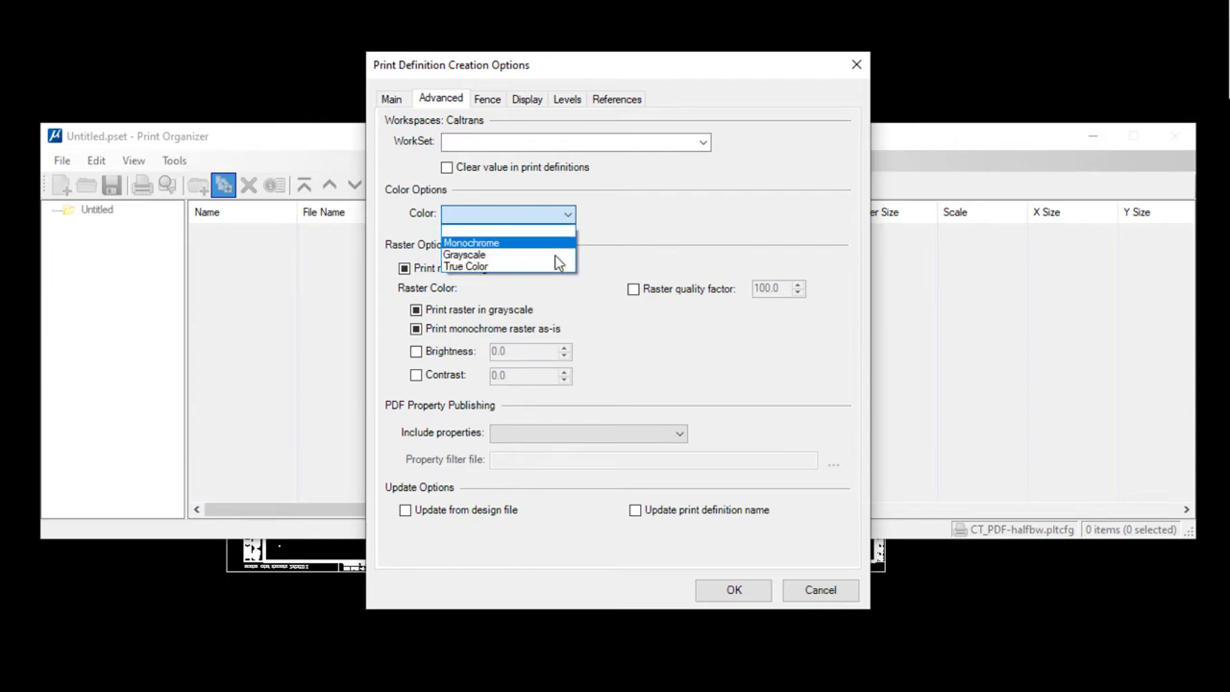
{"action": "left_click", "coordinate": [673, 242]}
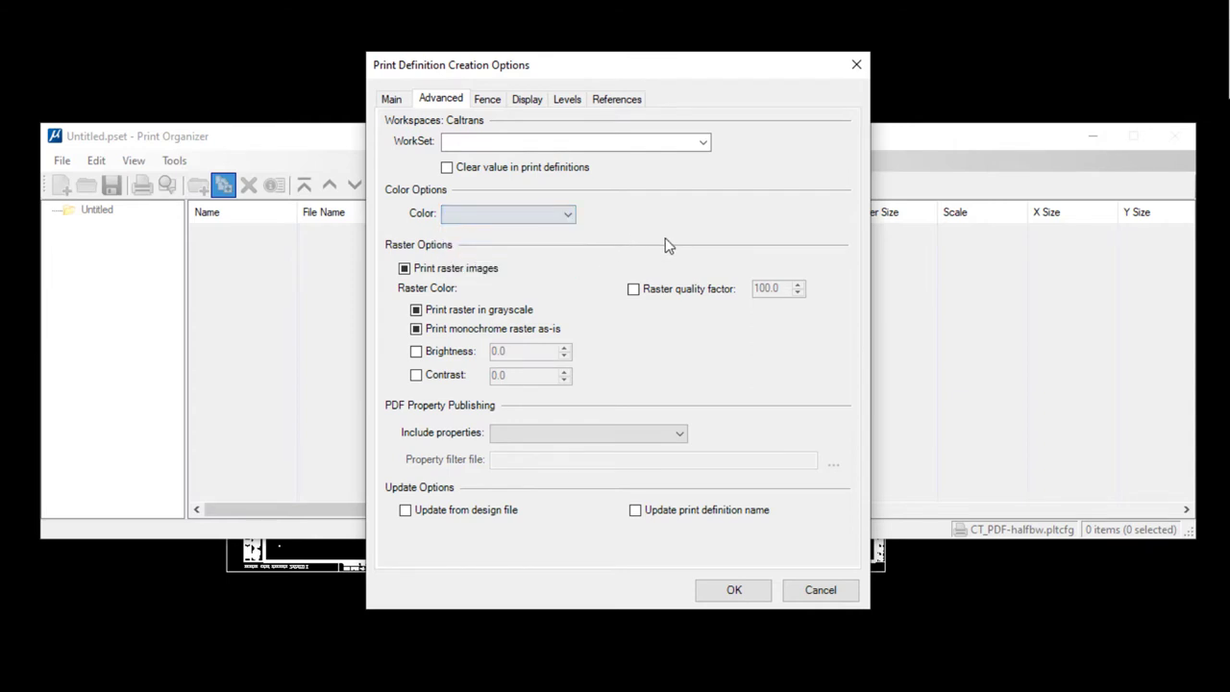
{"action": "left_click", "coordinate": [393, 106]}
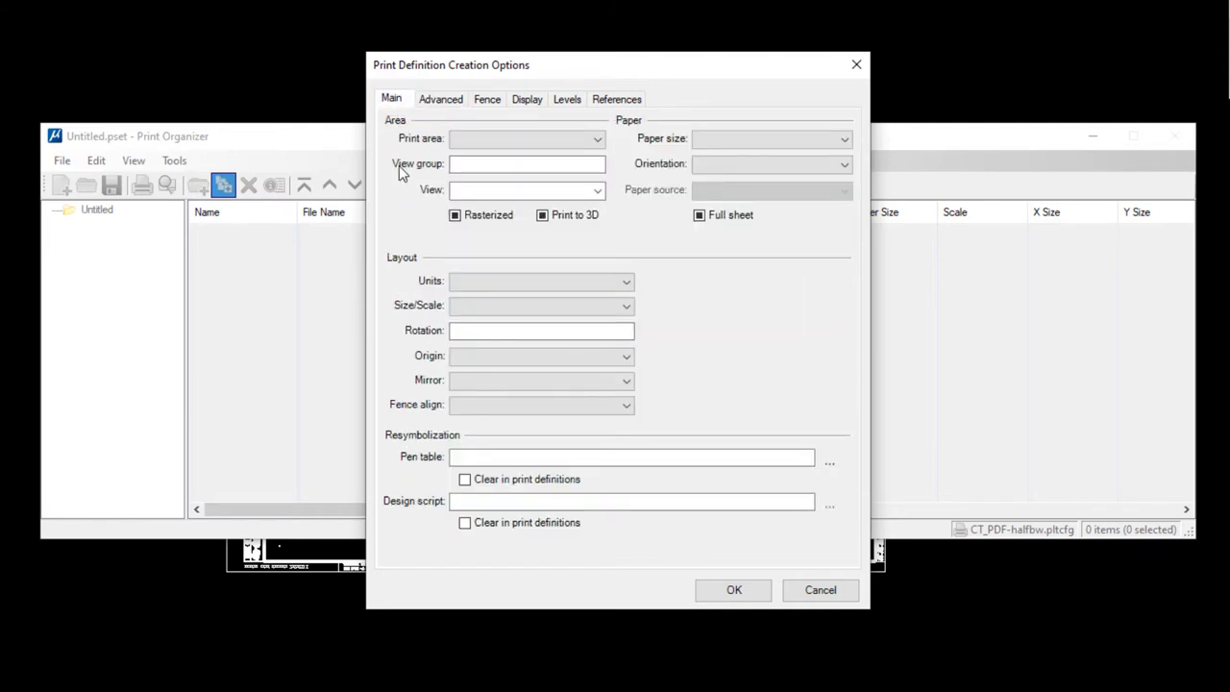
{"action": "left_click", "coordinate": [720, 137]}
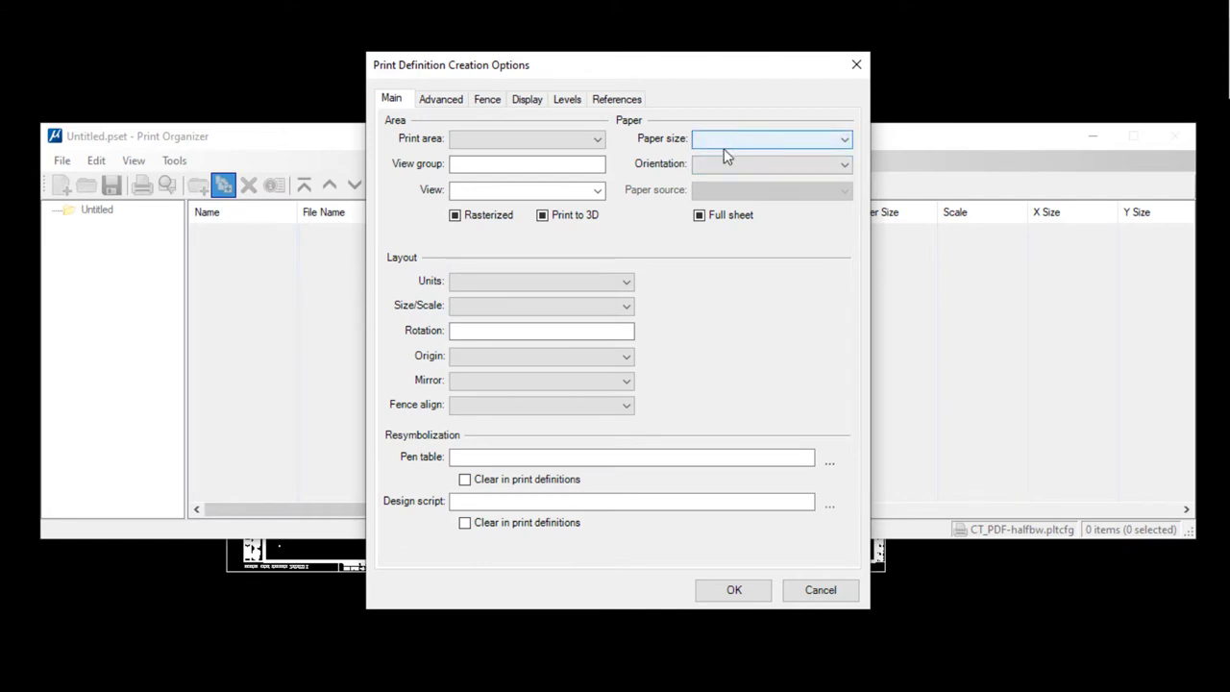
{"action": "left_click", "coordinate": [467, 311]}
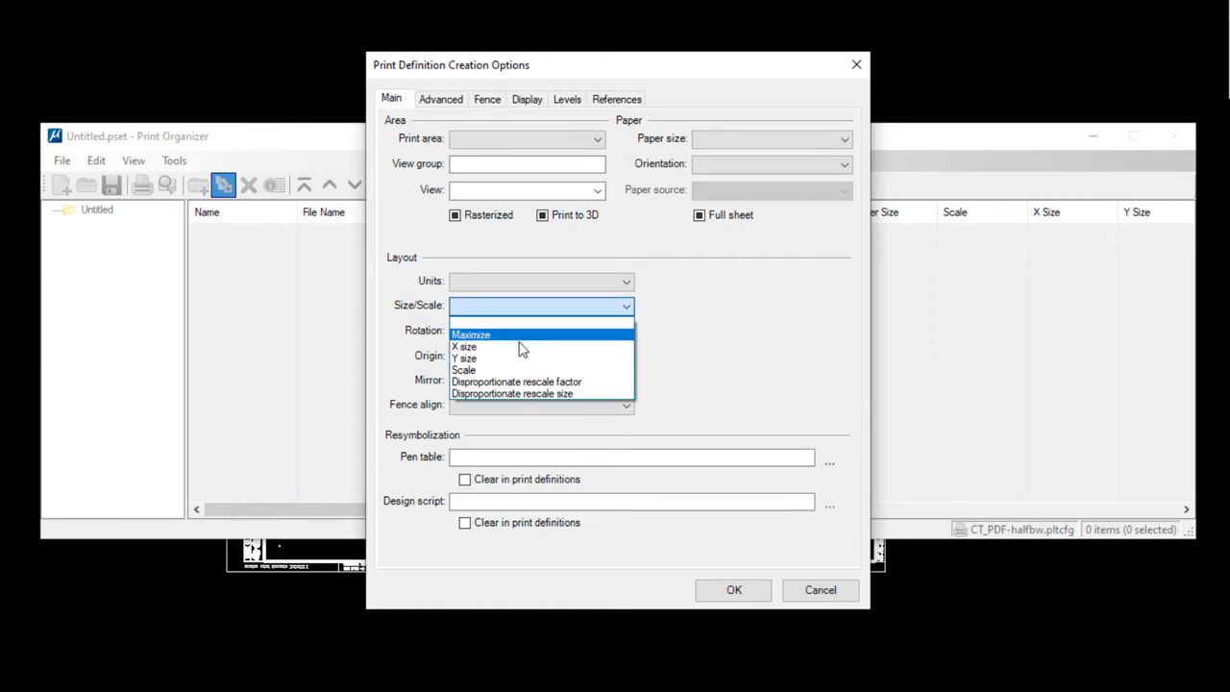
{"action": "left_click", "coordinate": [676, 346]}
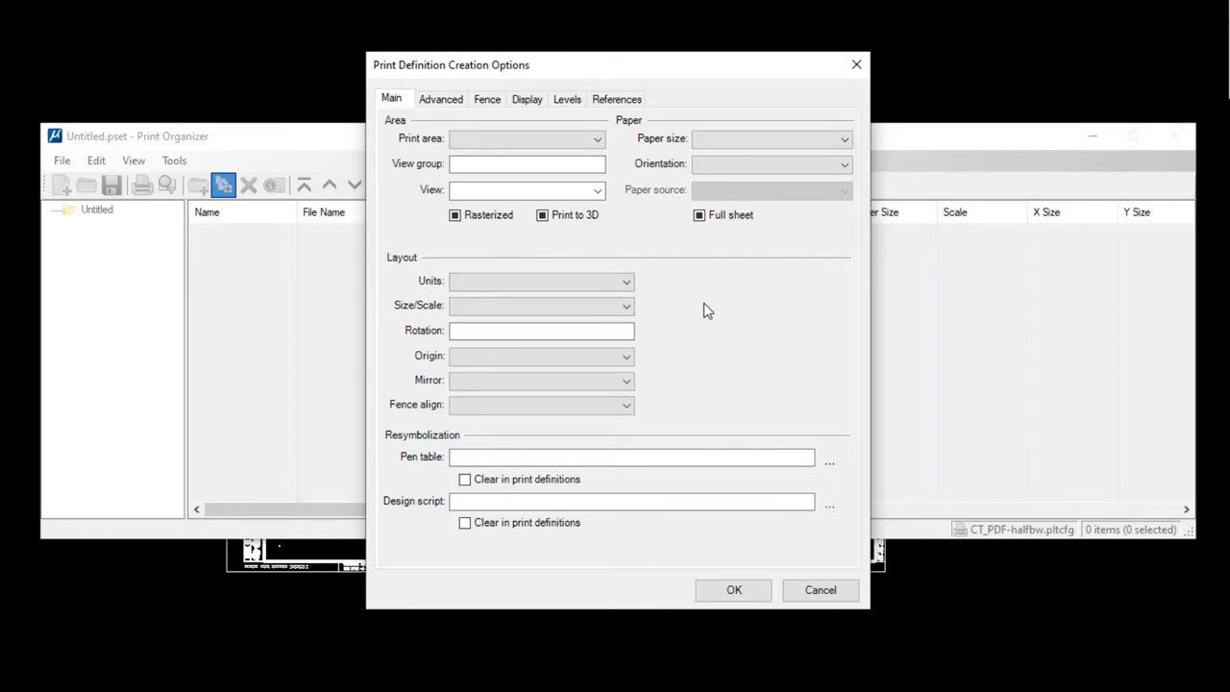
{"action": "left_click", "coordinate": [734, 592]}
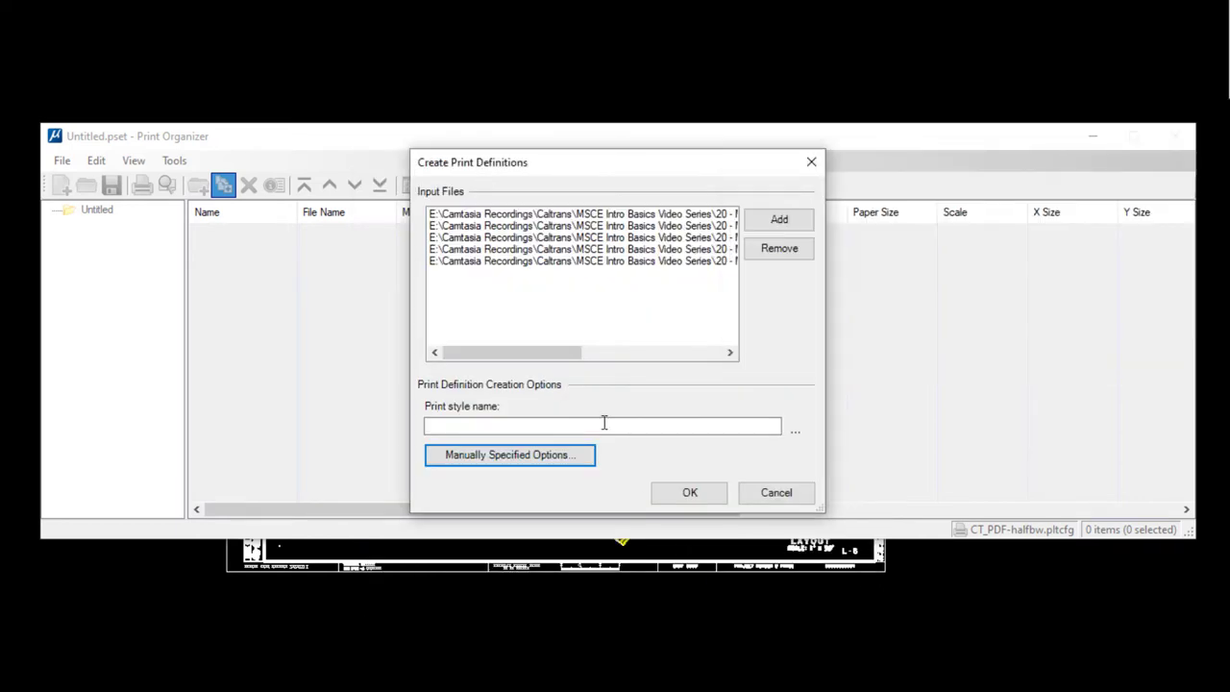
{"action": "left_click", "coordinate": [707, 498]}
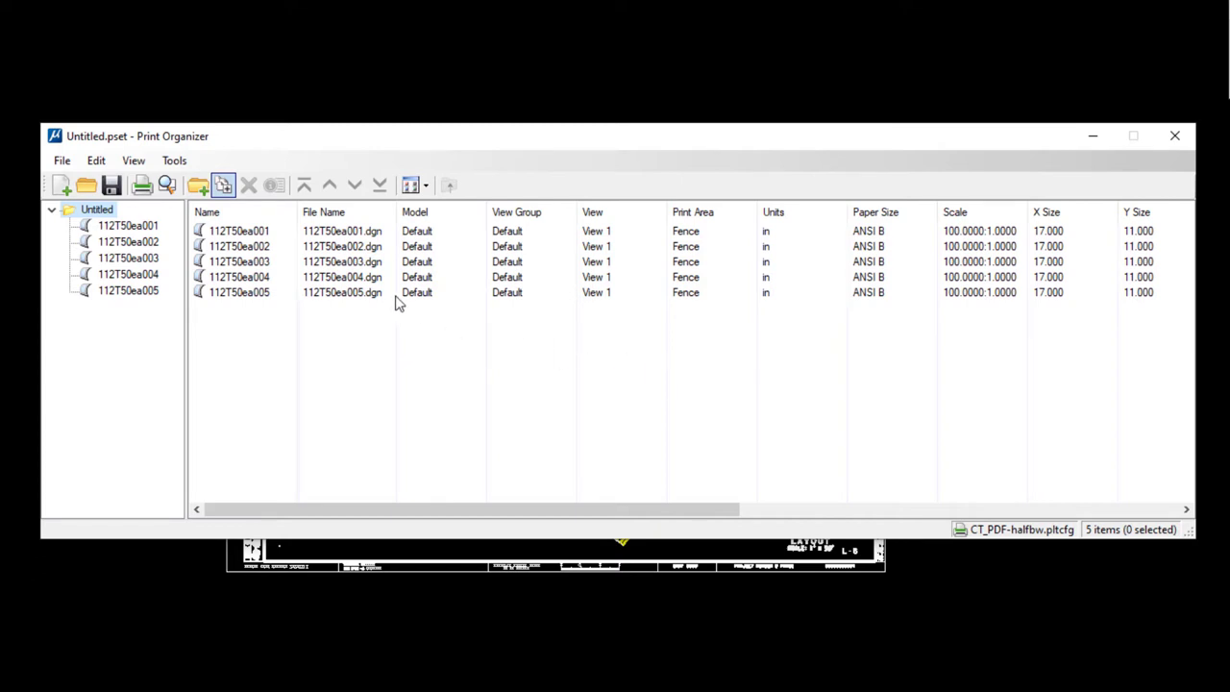
- Change all five print definitions to paper size ANSI D with the size/scale set to Maximize
{"action": "left_click", "coordinate": [243, 234]}
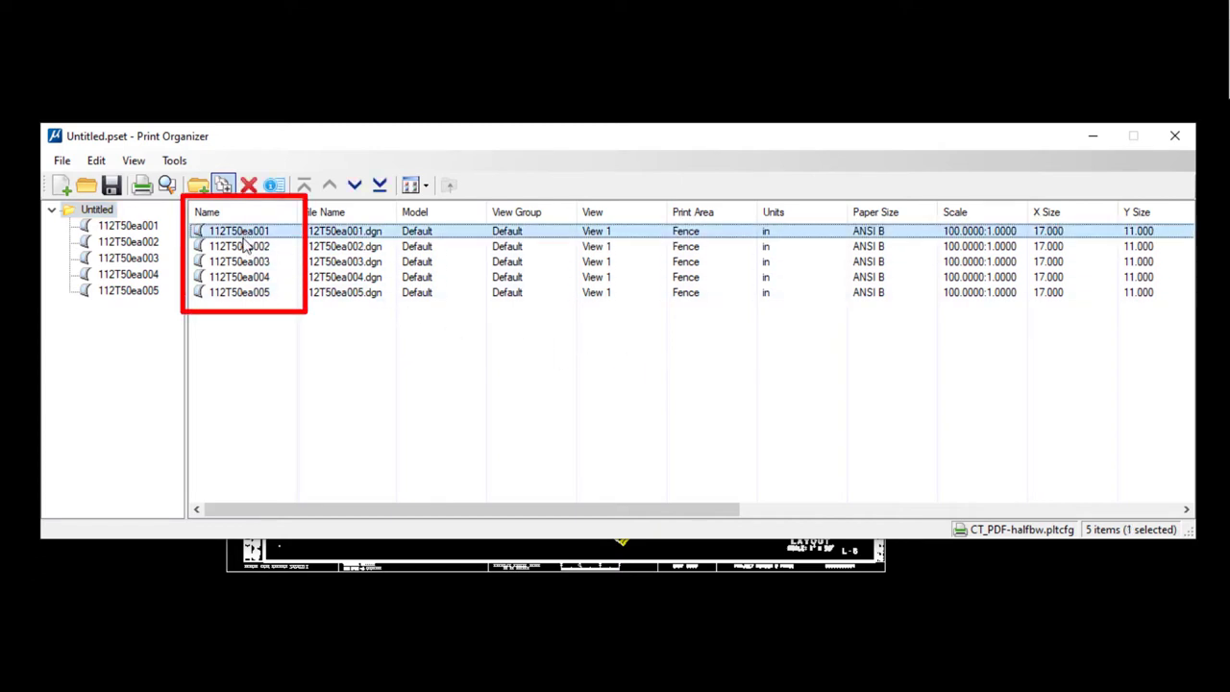
{"action": "left_click", "coordinate": [260, 293], "text": "shift"}
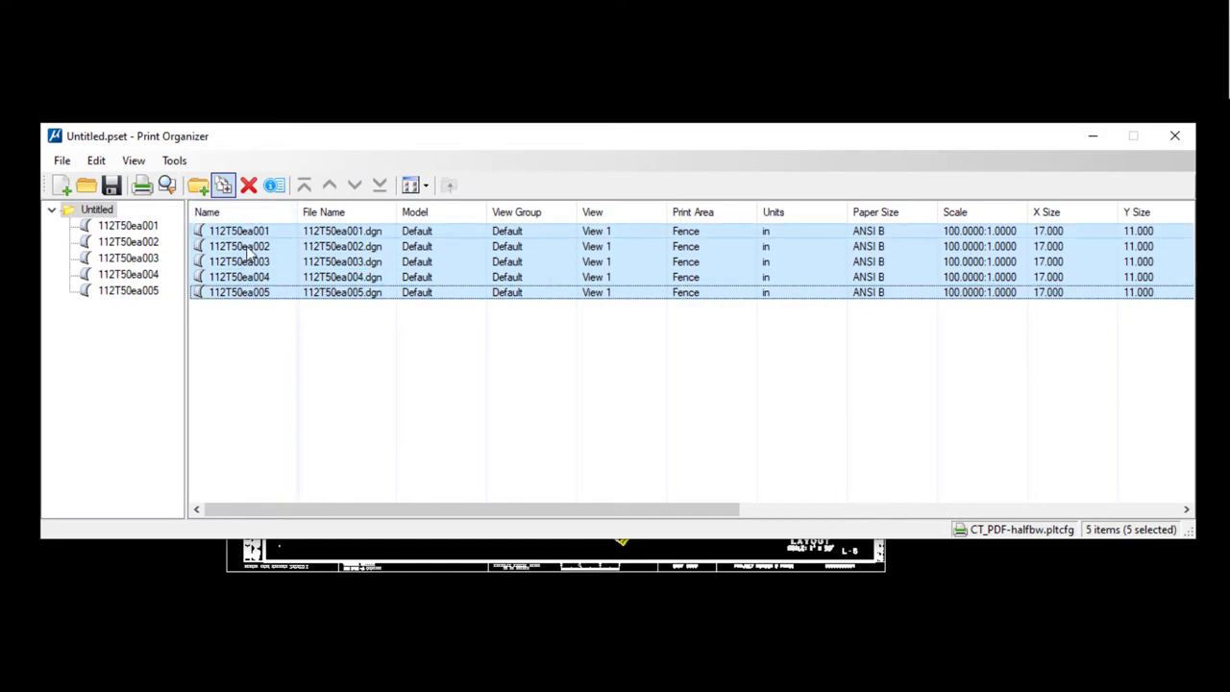
{"action": "right_click", "coordinate": [255, 253]}
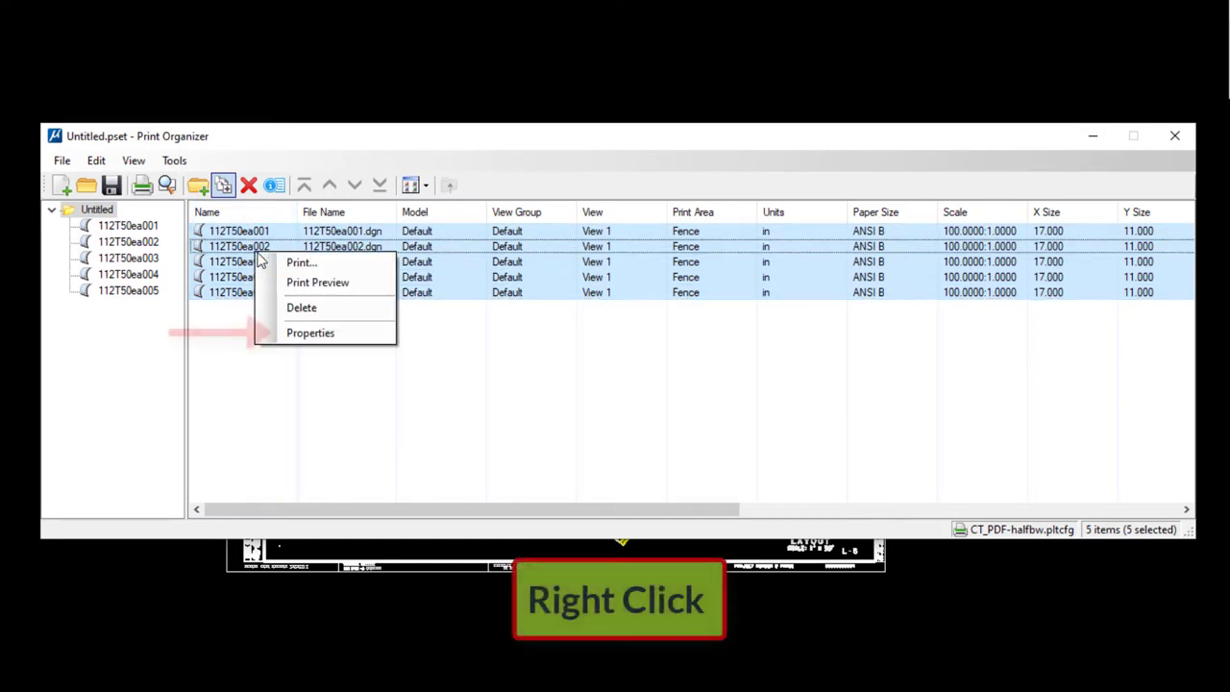
{"action": "left_click", "coordinate": [357, 344]}
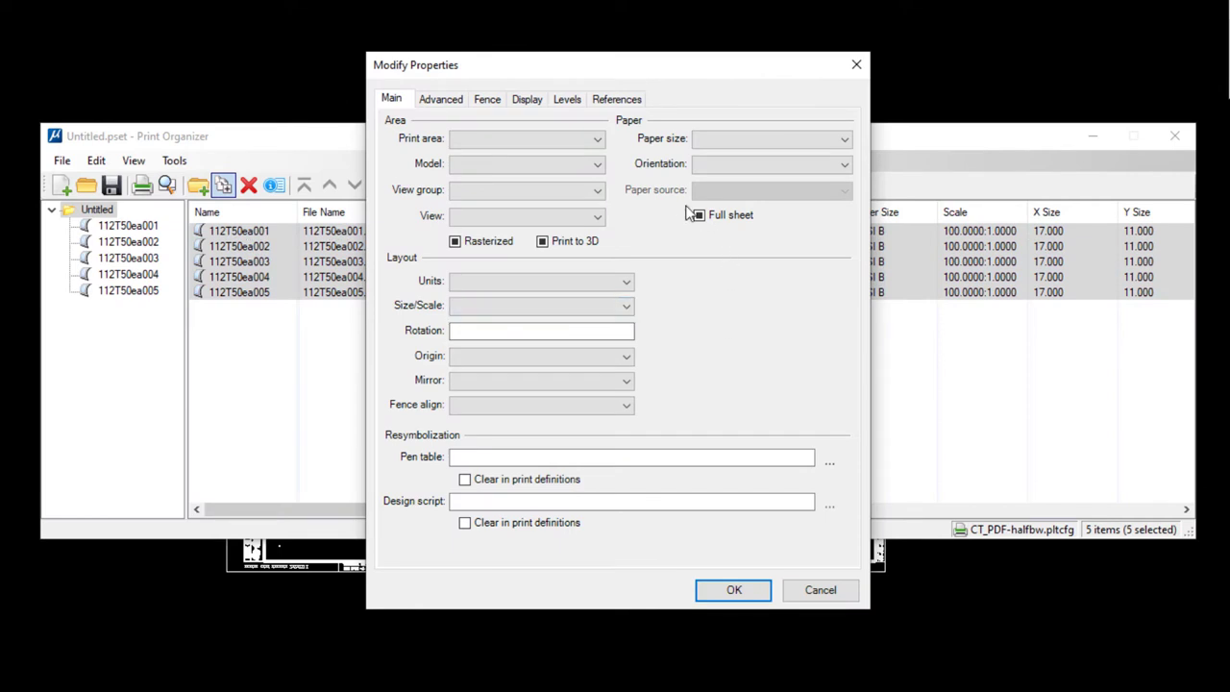
{"action": "left_click", "coordinate": [713, 147]}
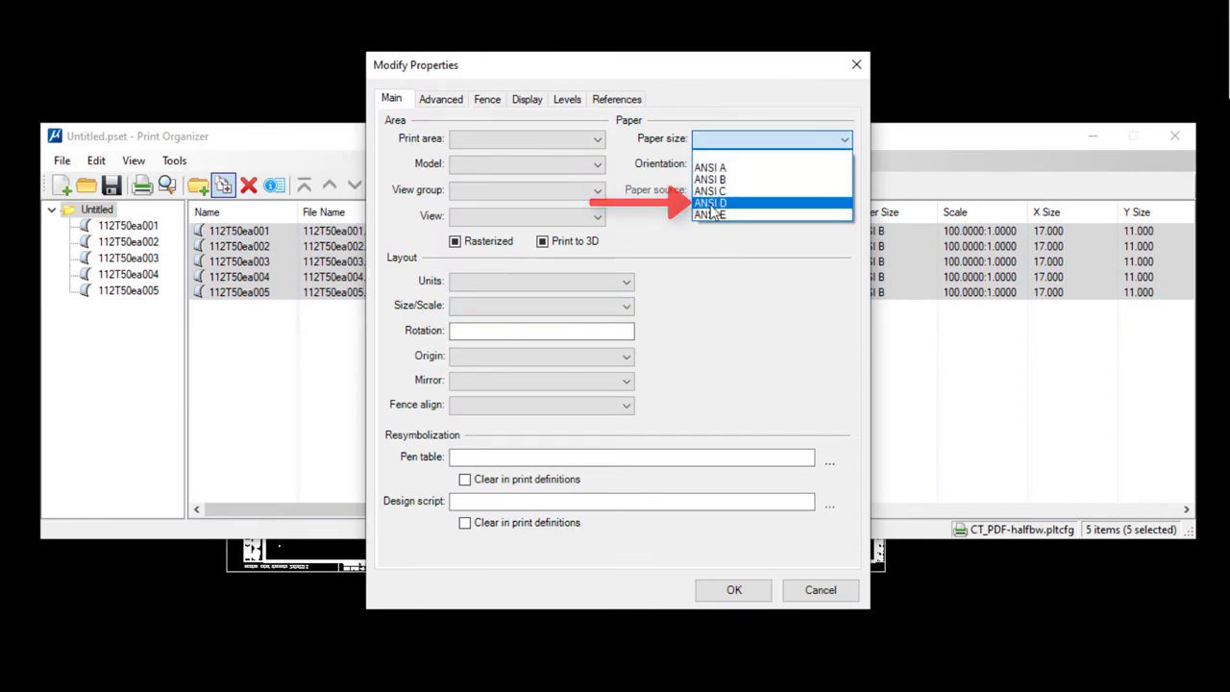
{"action": "left_click", "coordinate": [711, 204]}
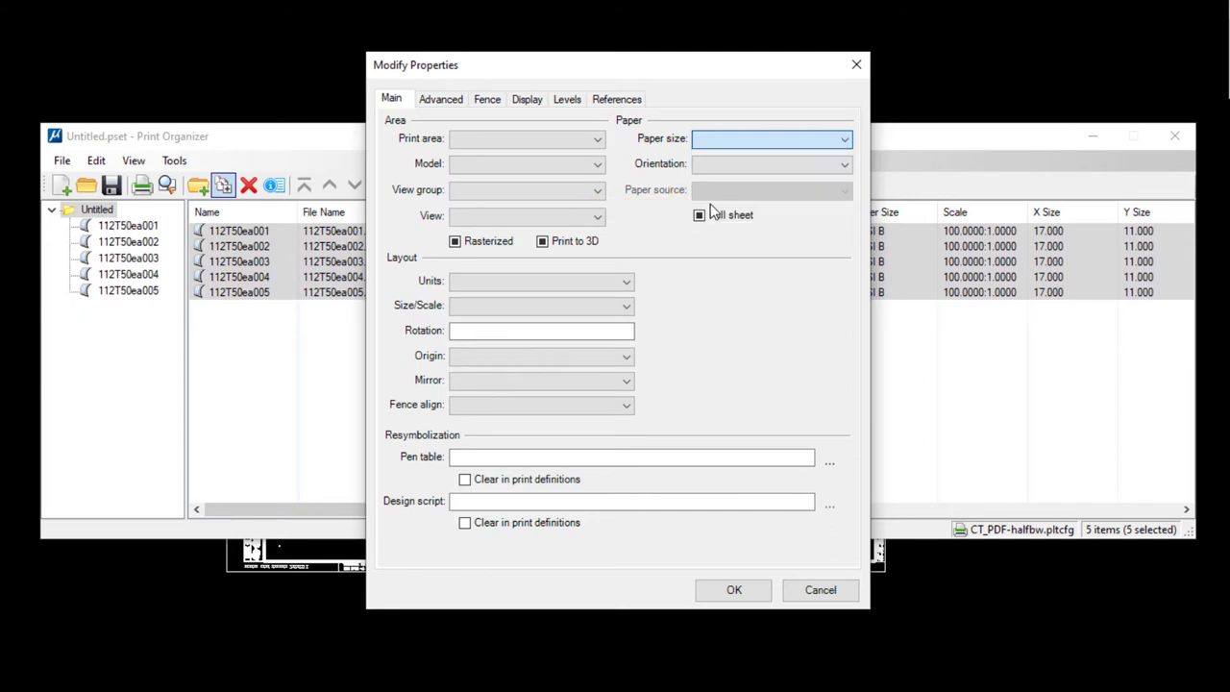
{"action": "left_click", "coordinate": [514, 304]}
{"action": "left_click", "coordinate": [514, 332]}
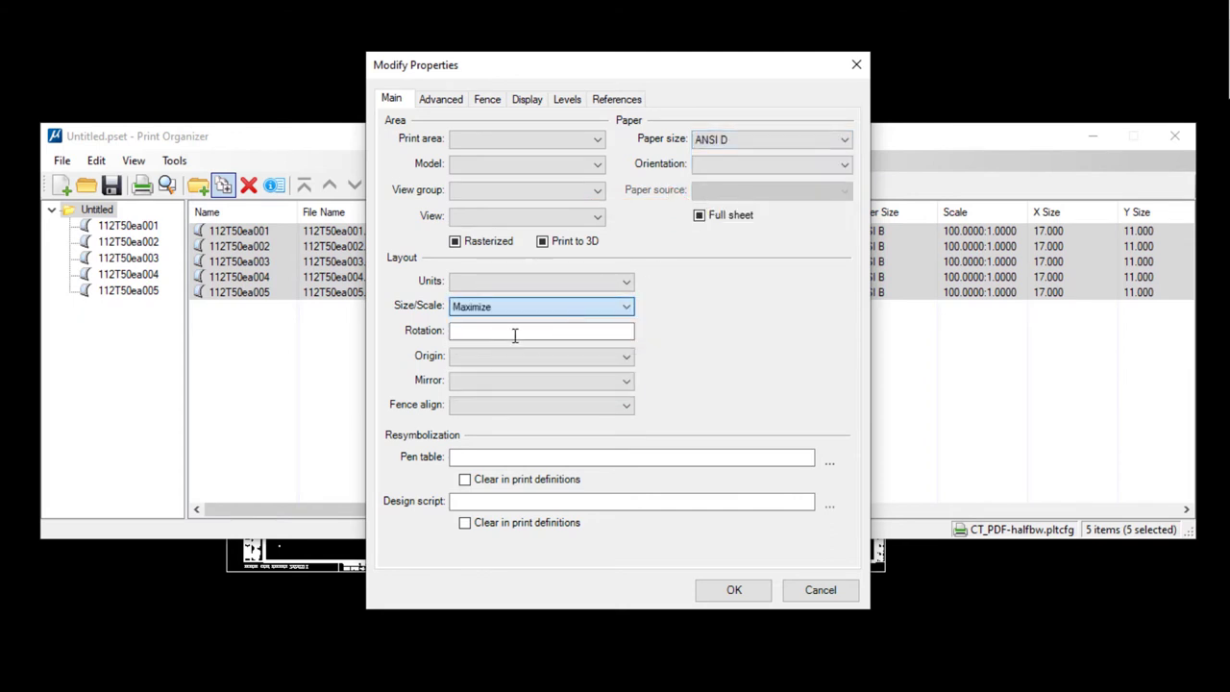
{"action": "left_click", "coordinate": [514, 335]}
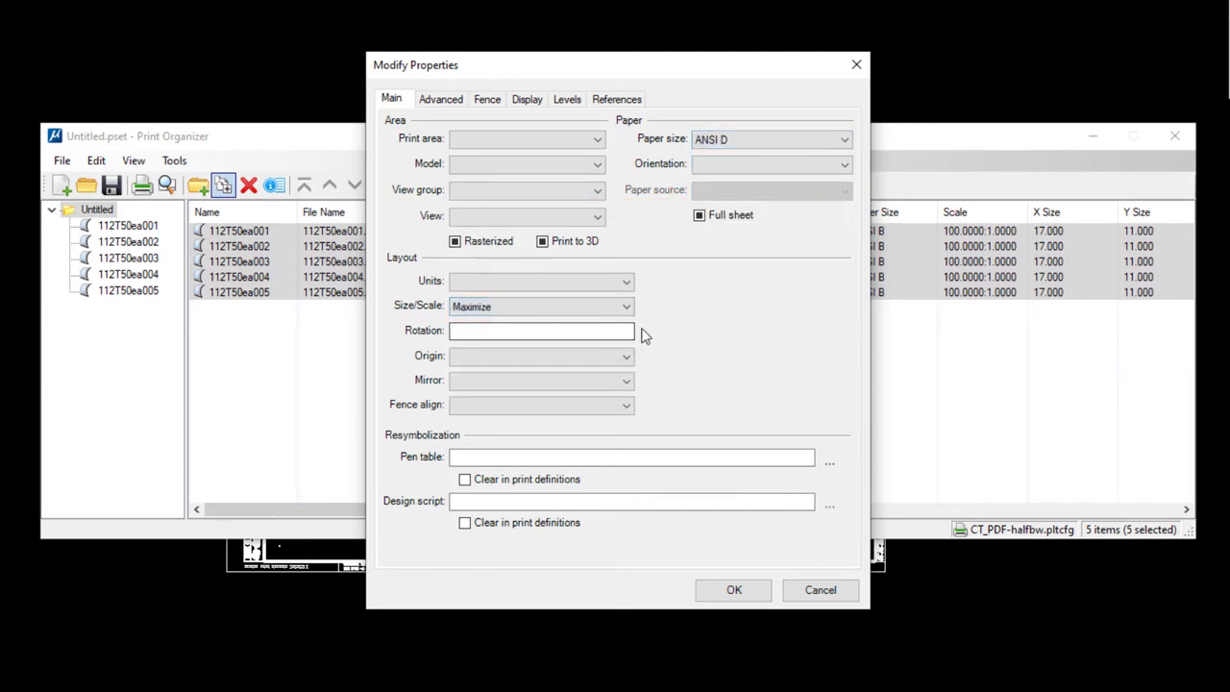
{"action": "left_click", "coordinate": [734, 591]}
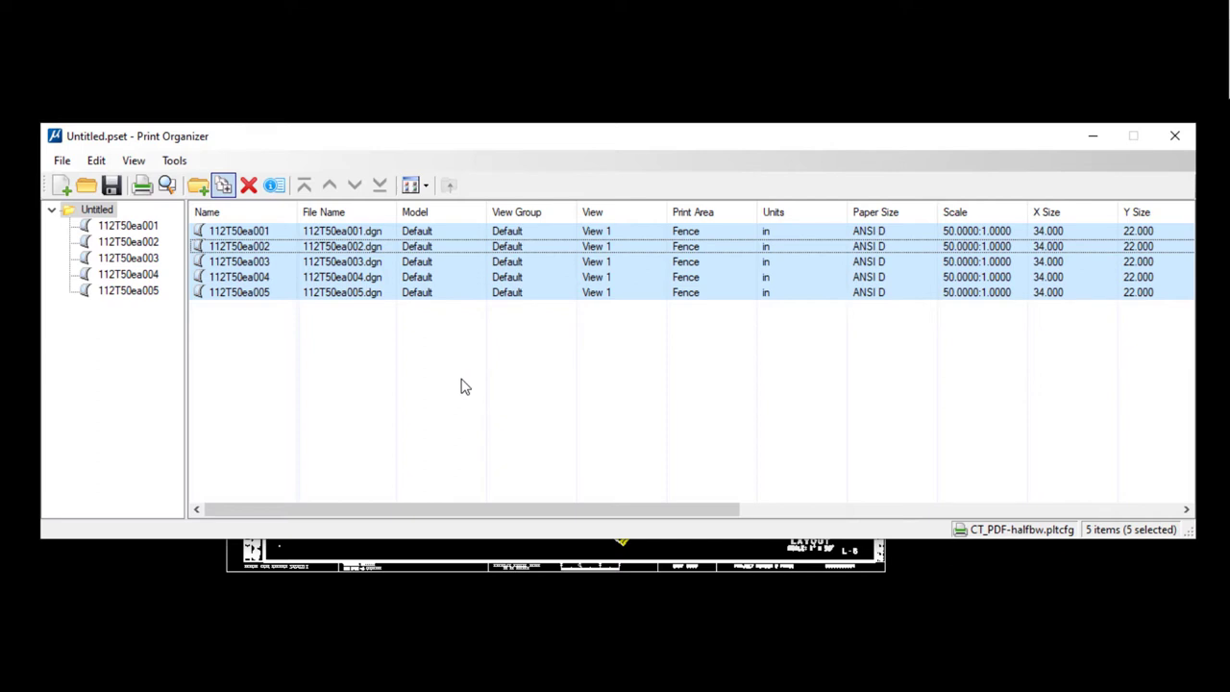
- Preview the selected print definitions from sheet 112T50ea001 through 112T50ea003, and close the preview
{"action": "right_click", "coordinate": [264, 252]}
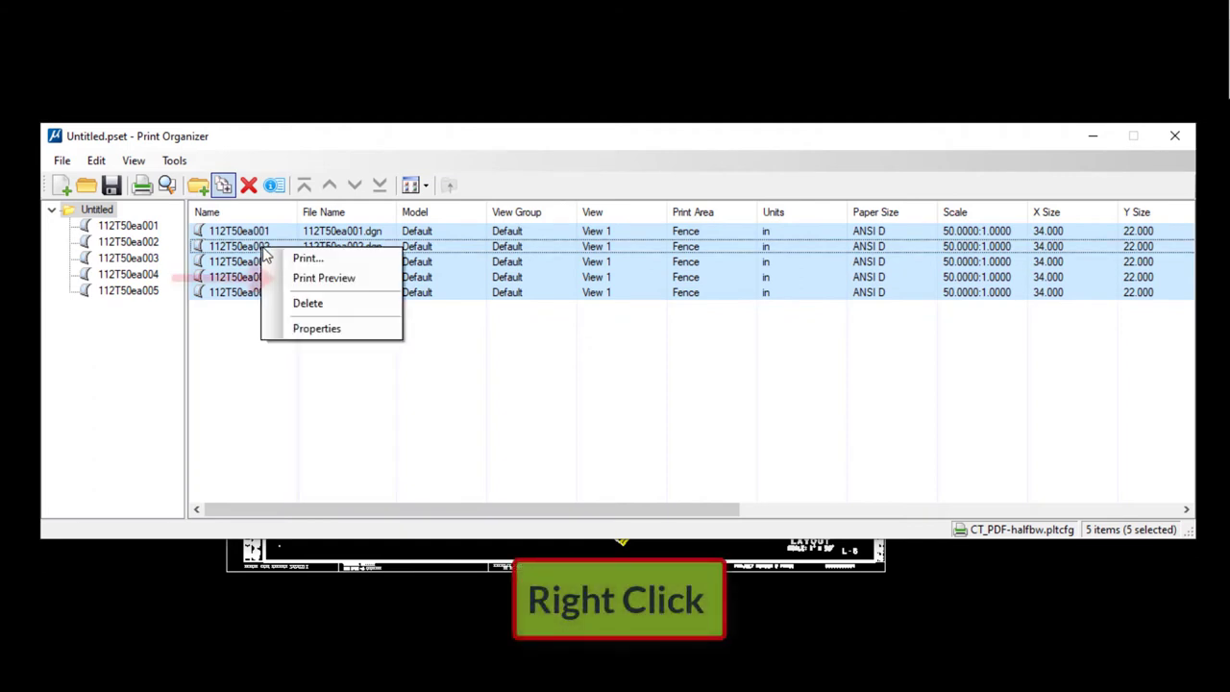
{"action": "left_click", "coordinate": [375, 281]}
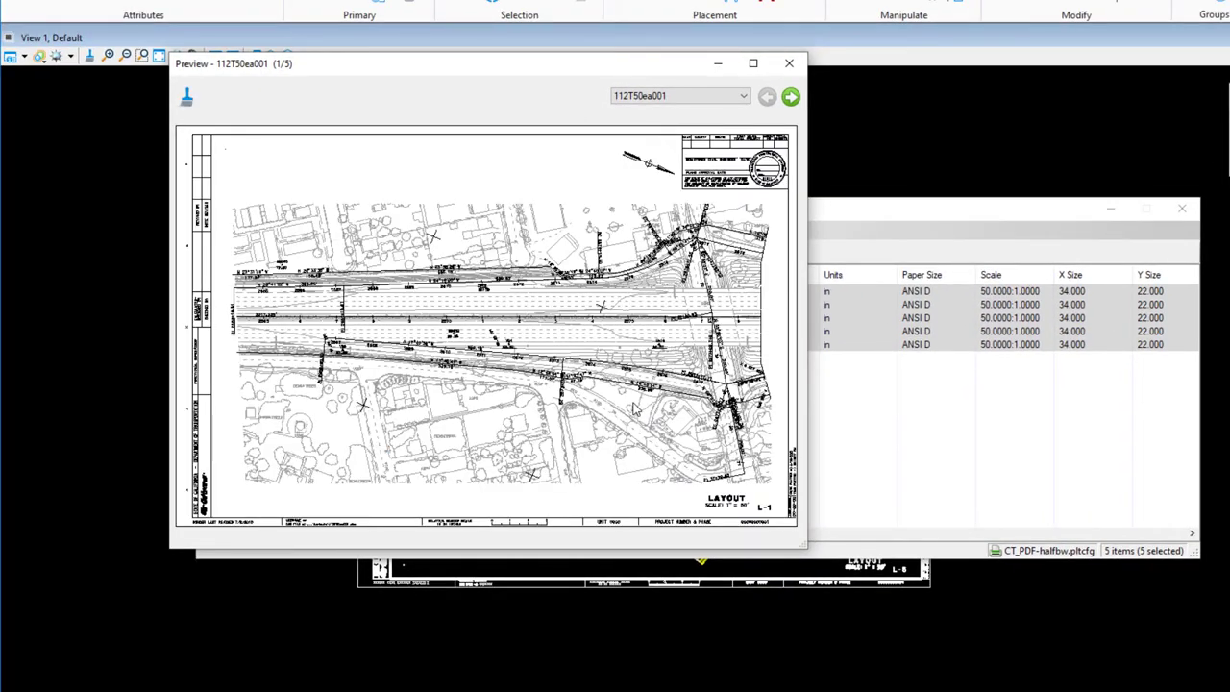
{"action": "left_click", "coordinate": [790, 97]}
{"action": "left_click", "coordinate": [790, 97]}
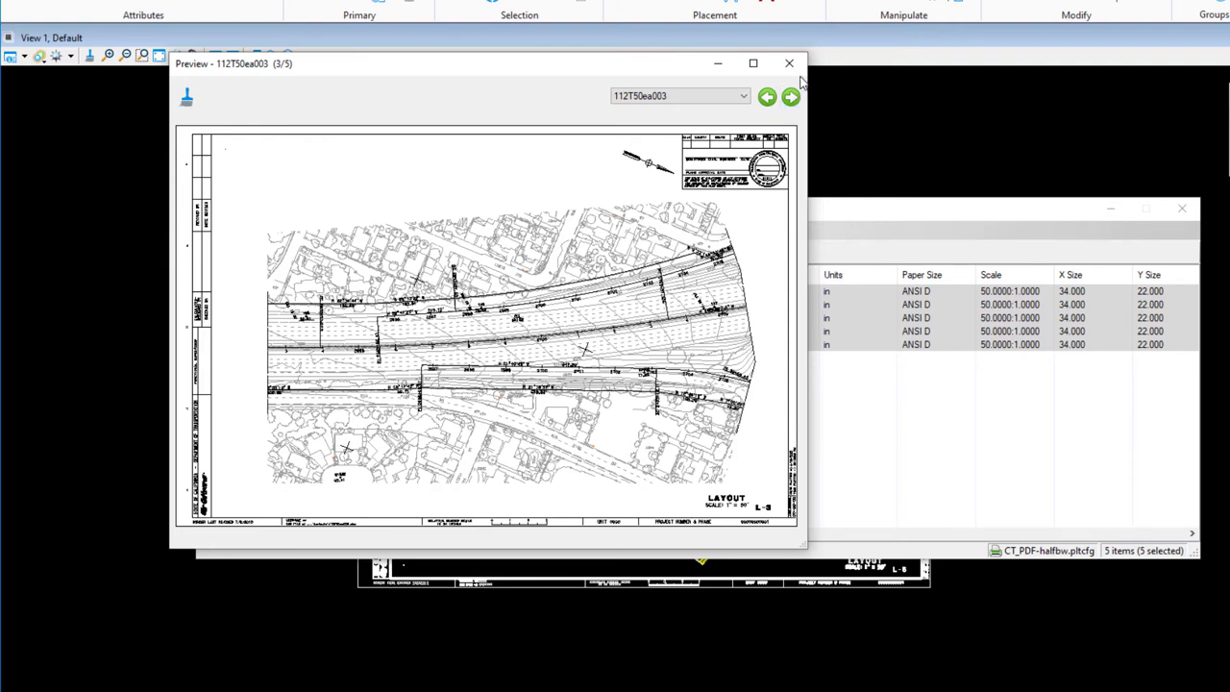
{"action": "left_click", "coordinate": [789, 67]}
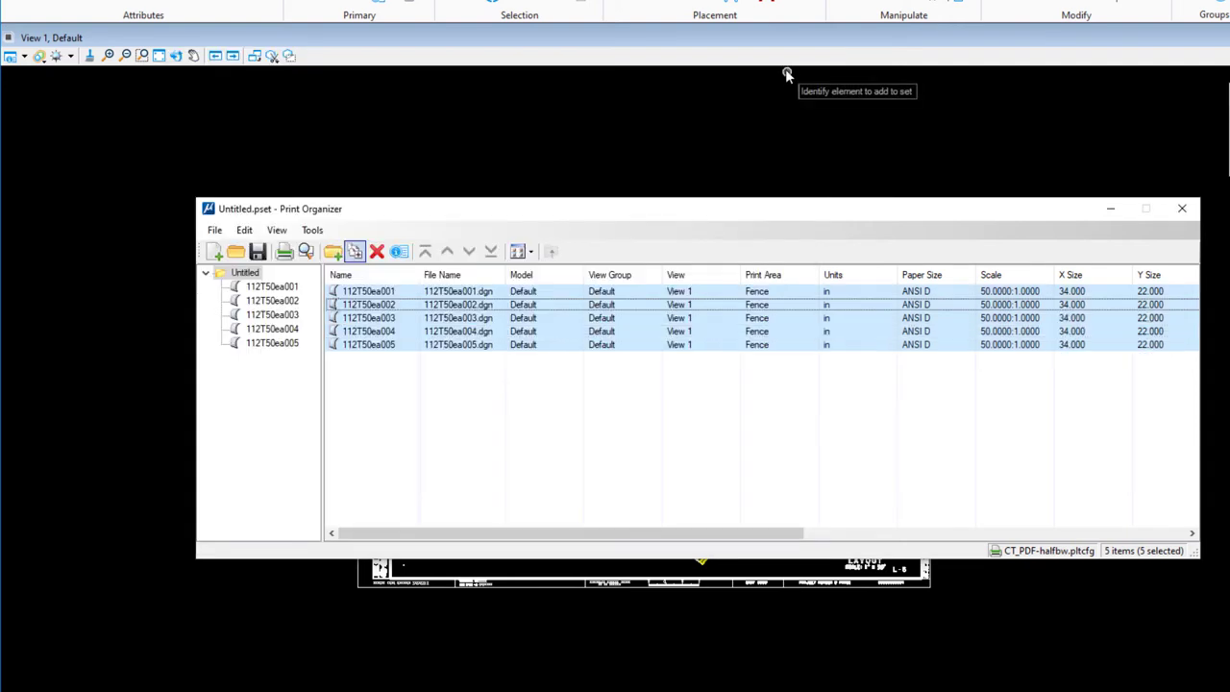
- Save the print set as Sheets 1-5.pset in the out folder and close Print Organizer
{"action": "mouse_move", "coordinate": [708, 214]}
{"action": "left_mouse_down"}
{"action": "mouse_move", "coordinate": [695, 239]}
{"action": "mouse_move", "coordinate": [724, 208]}
{"action": "left_mouse_up"}
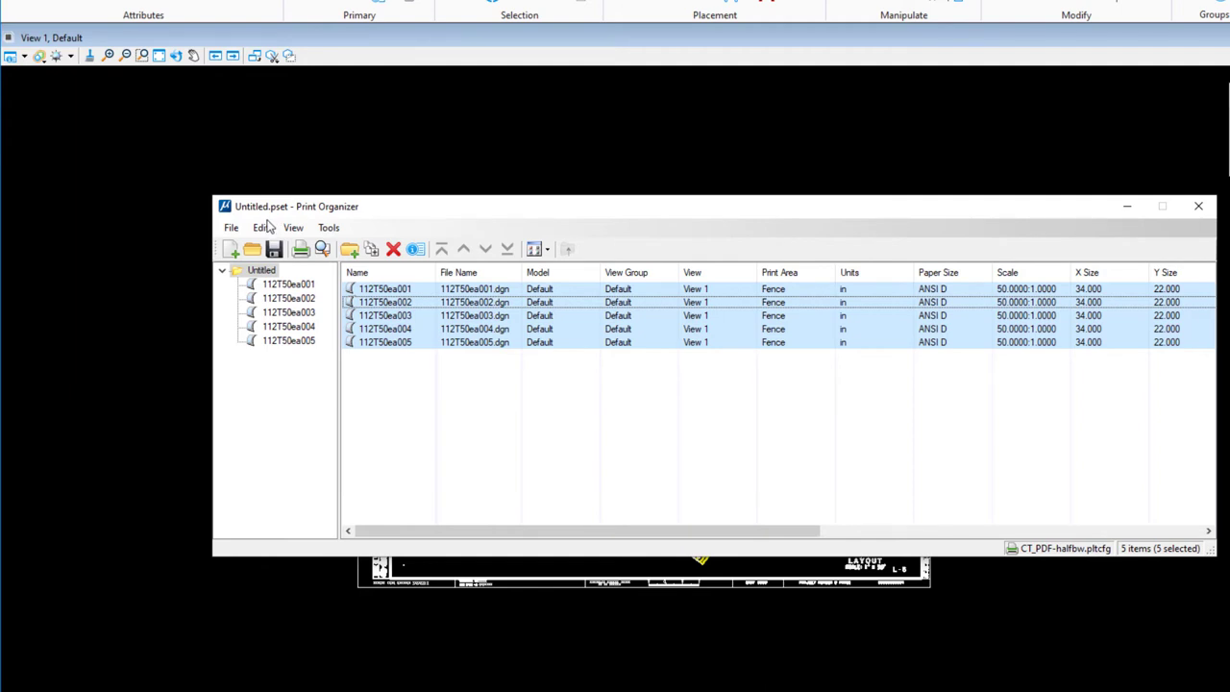
{"action": "left_click", "coordinate": [274, 250]}
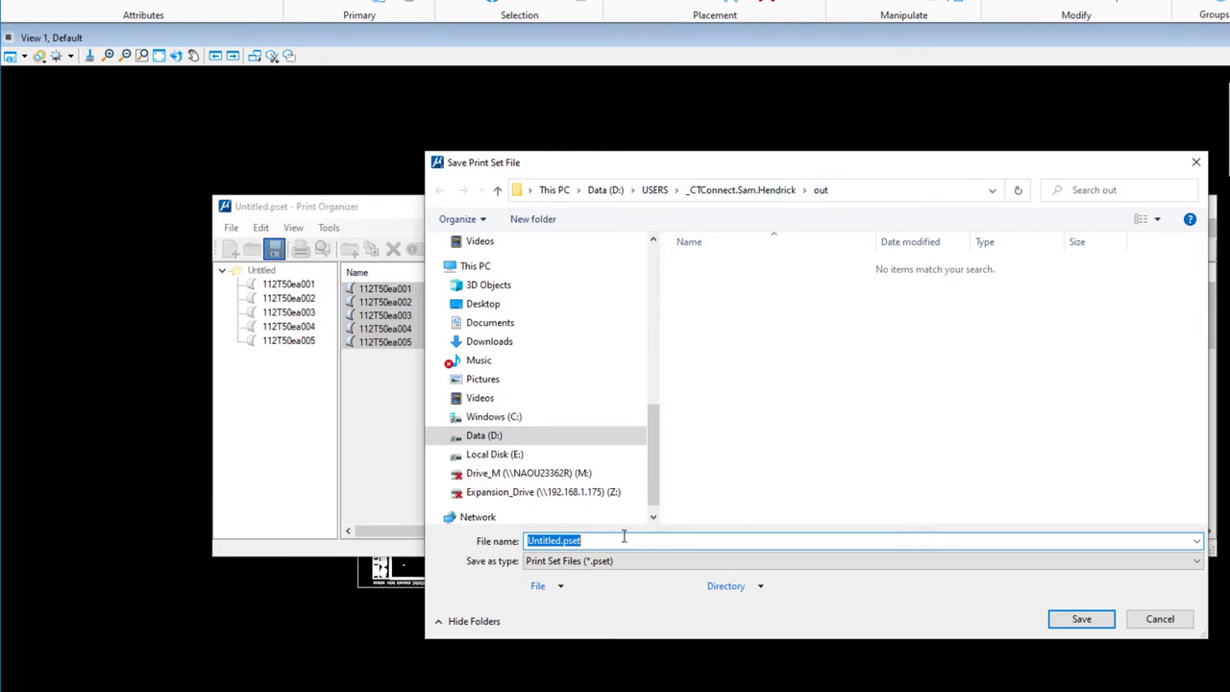
{"action": "left_click", "coordinate": [533, 539]}
{"action": "left_click_drag", "start_coordinate": [564, 541], "coordinate": [498, 543]}
{"action": "type", "text": "Sheets 1-5"}
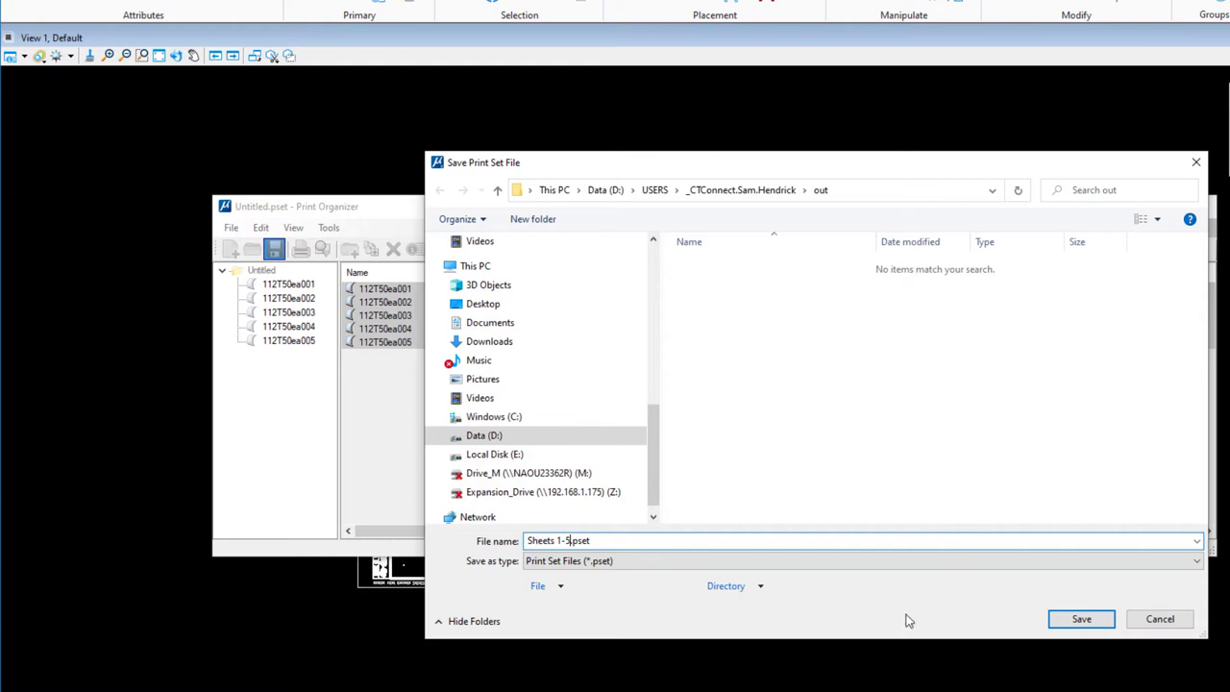
{"action": "left_click", "coordinate": [1082, 620]}
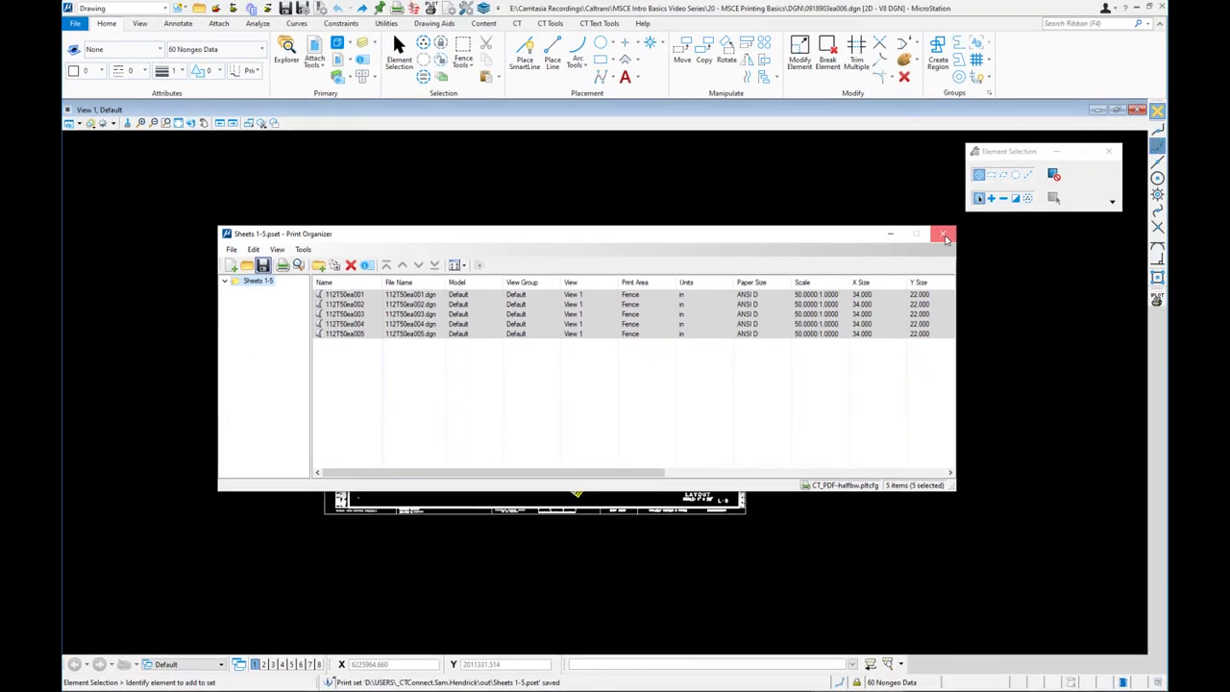
{"action": "left_click", "coordinate": [1181, 209]}
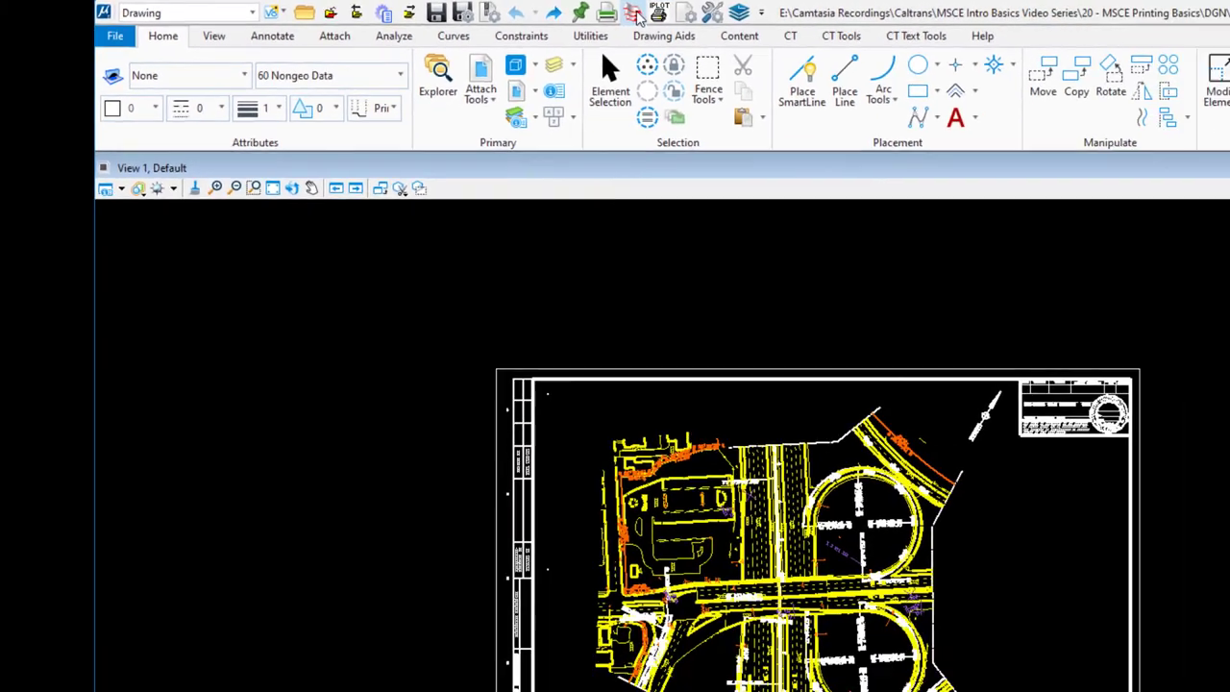
- Reopen the saved Sheets 1-5.pset from the out folder in Print Organizer to review it, and close Print Organizer
{"action": "left_click", "coordinate": [637, 17]}
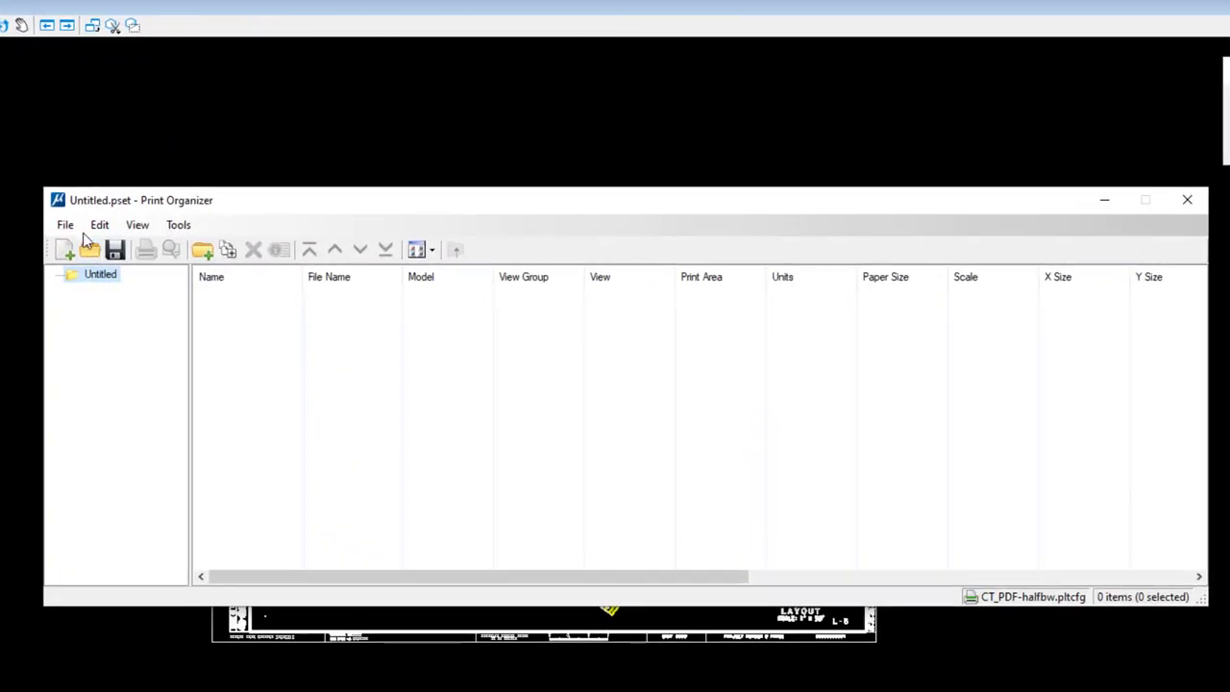
{"action": "left_click", "coordinate": [67, 227]}
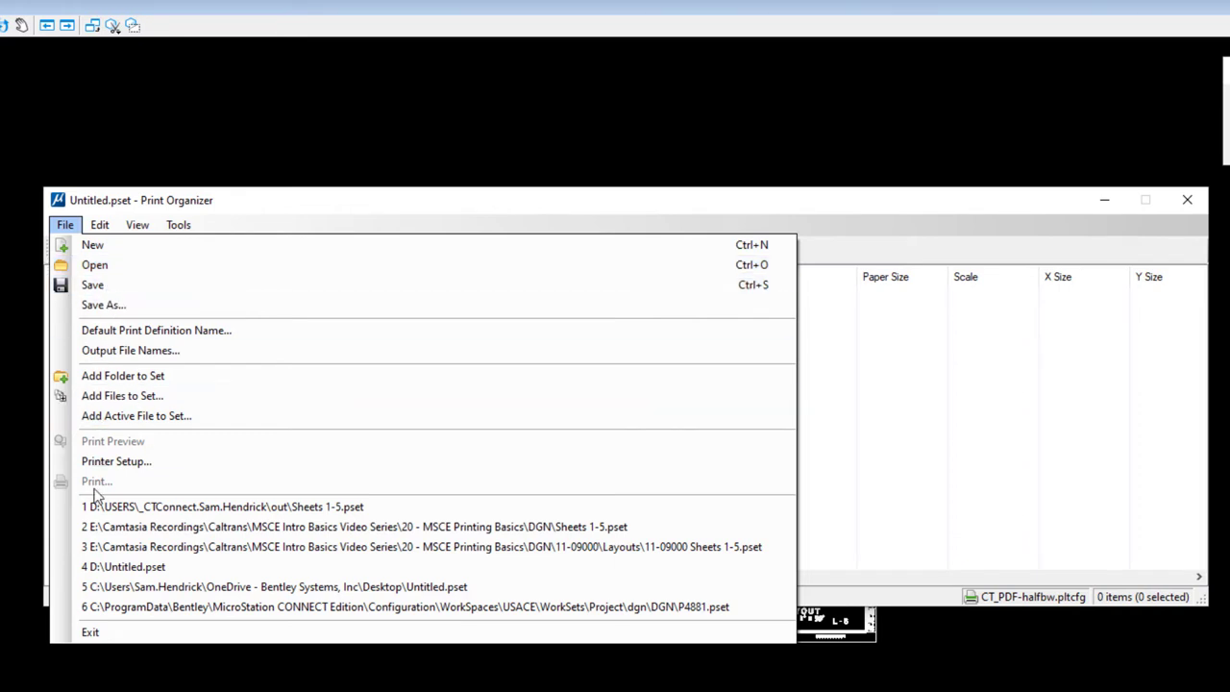
{"action": "left_click", "coordinate": [131, 510]}
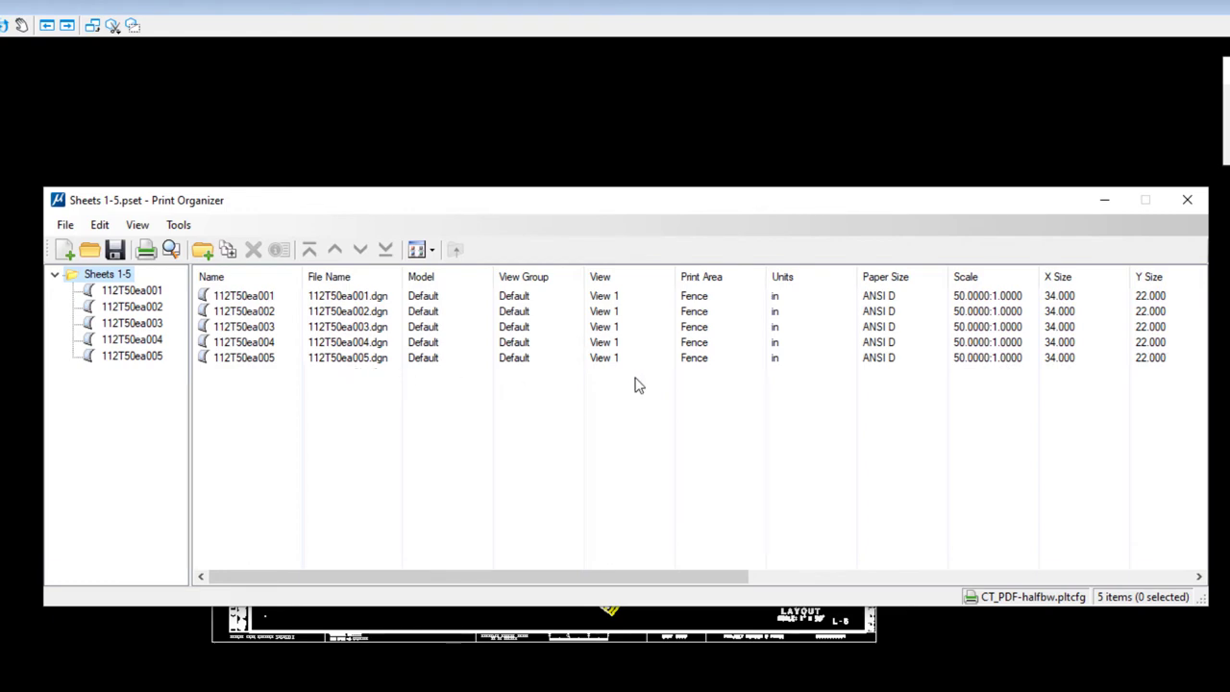
{"action": "left_click", "coordinate": [1192, 203]}
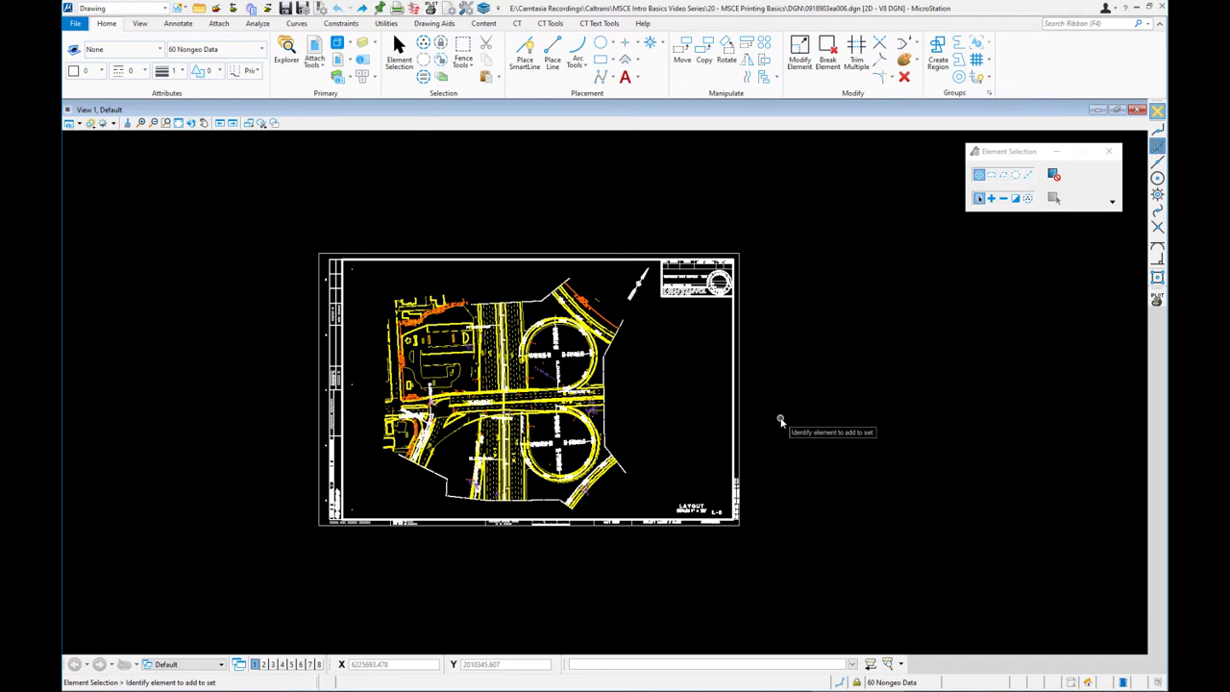
- Run the plot fence macro on the sheet, and open the Function Keys settings by searching the ribbon for "func"
{"action": "key", "text": "F8"}
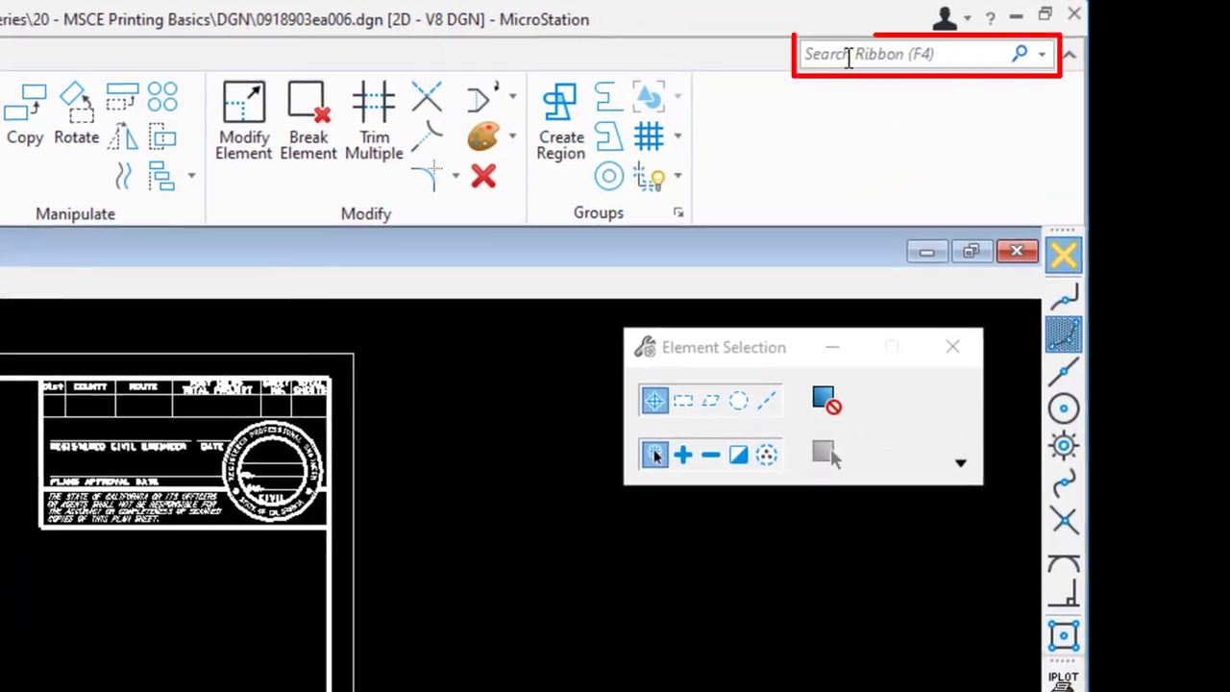
{"action": "left_click", "coordinate": [882, 49]}
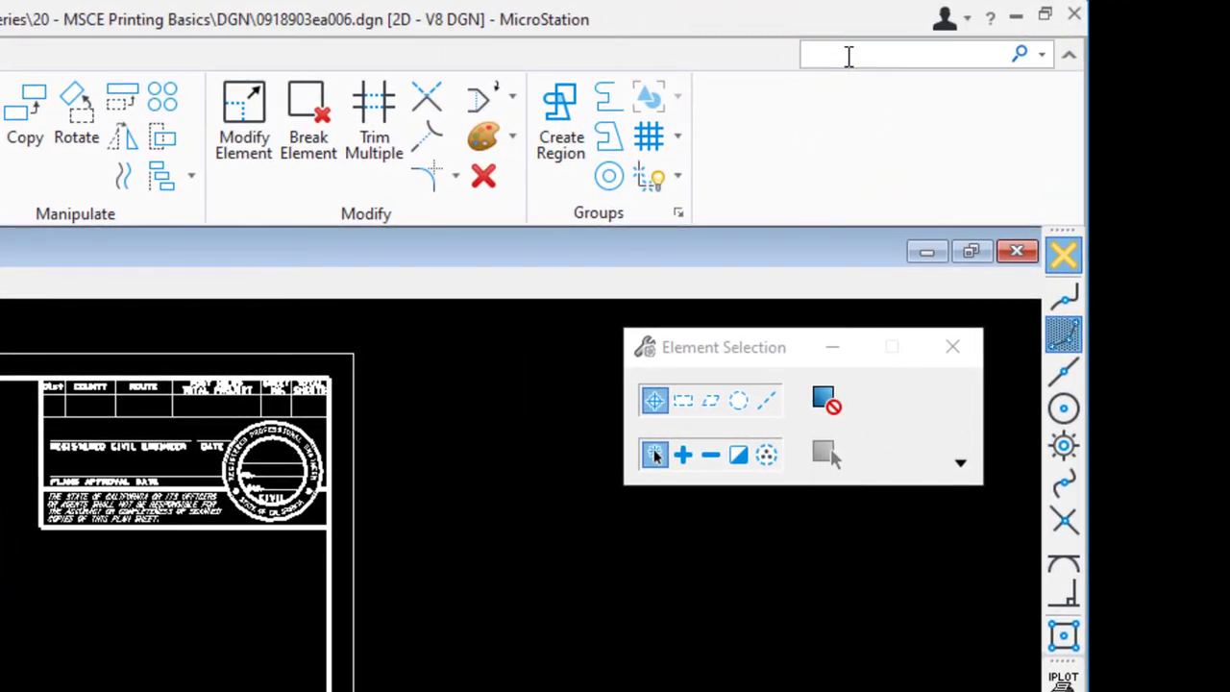
{"action": "type", "text": "fub"}
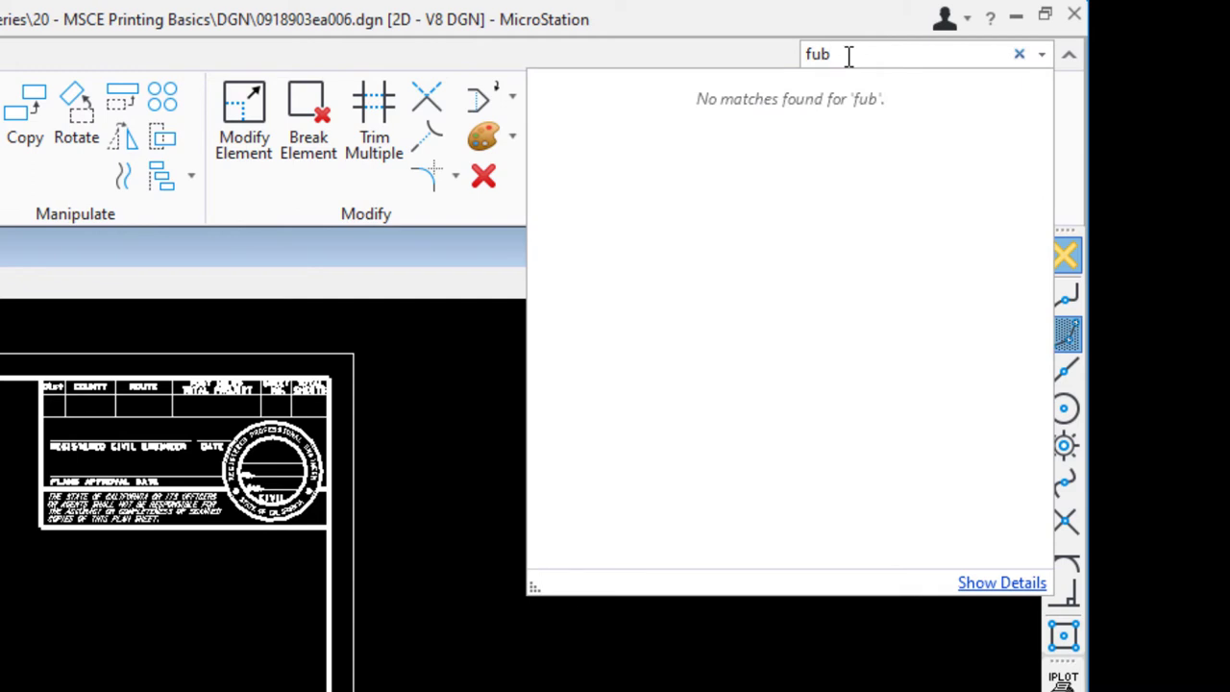
{"action": "key", "text": "BackSpace"}
{"action": "type", "text": "nc"}
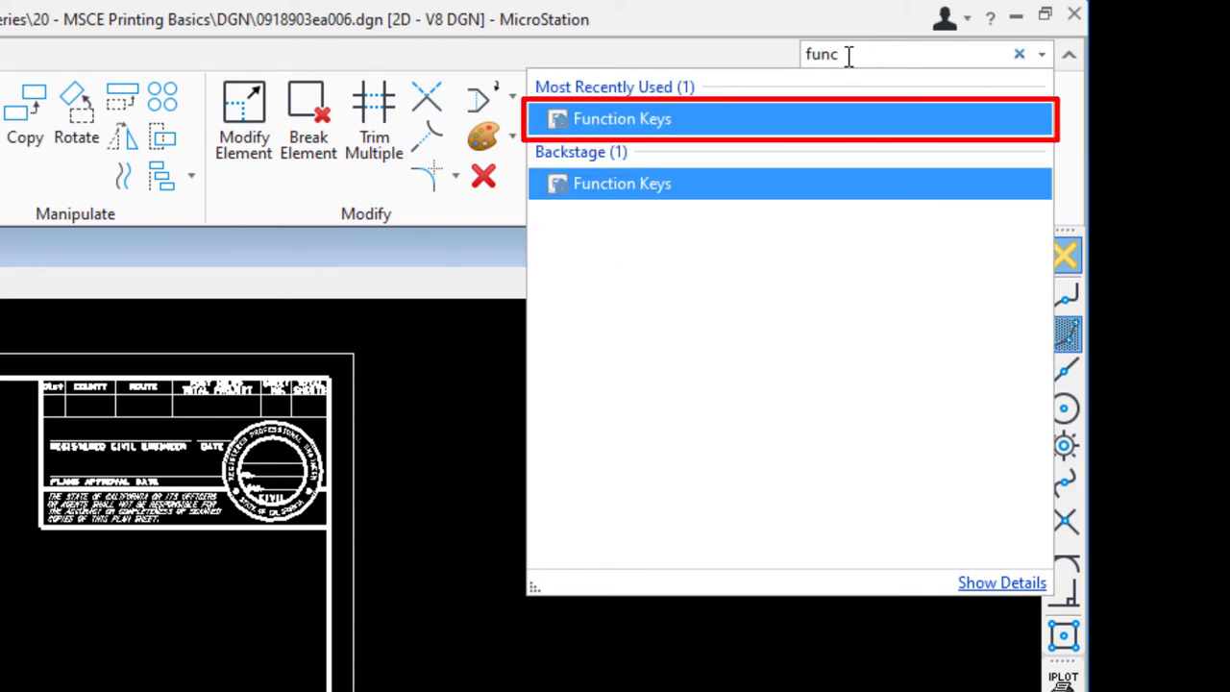
{"action": "key", "text": "Return"}
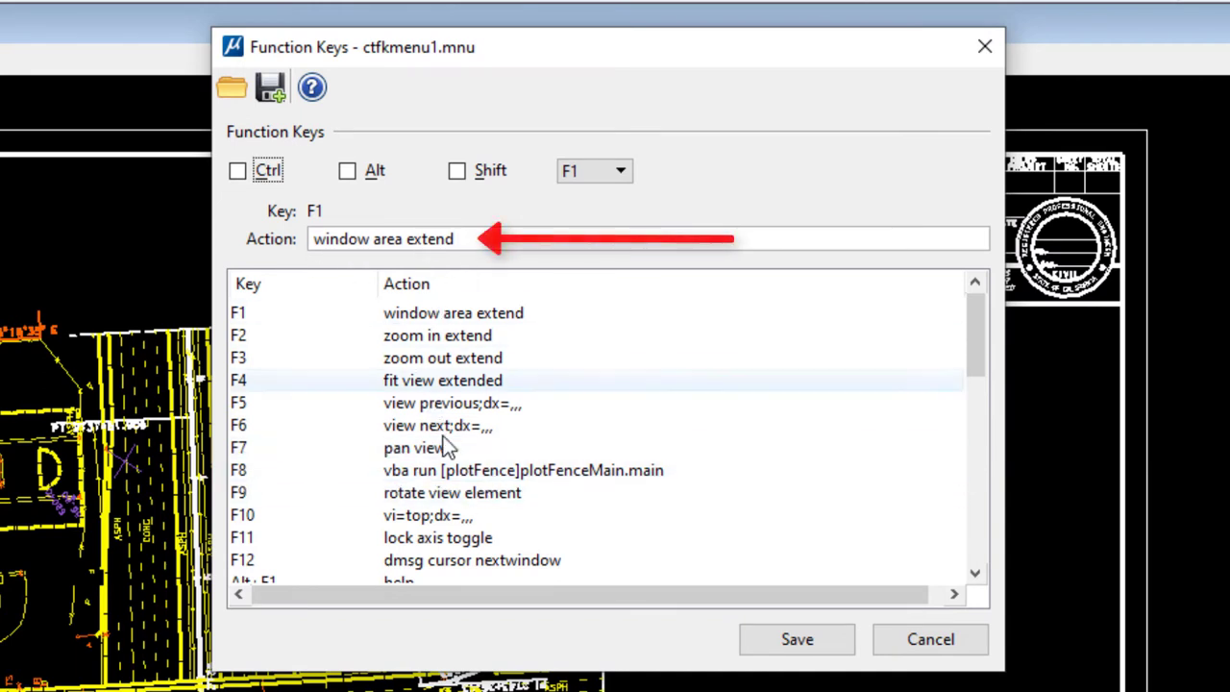
- Set the F8 function key action to "vba run [plotFence]plotFenceMain.main;iplot" and save the function key file
{"action": "left_click", "coordinate": [474, 477]}
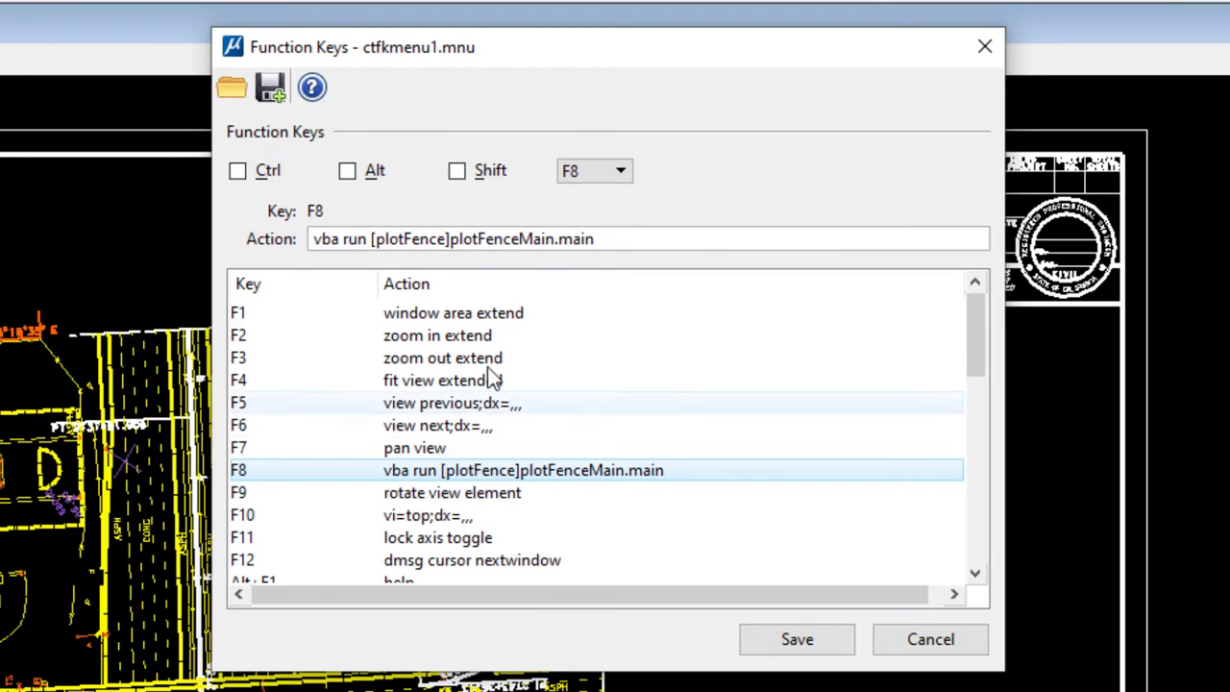
{"action": "left_click", "coordinate": [613, 241]}
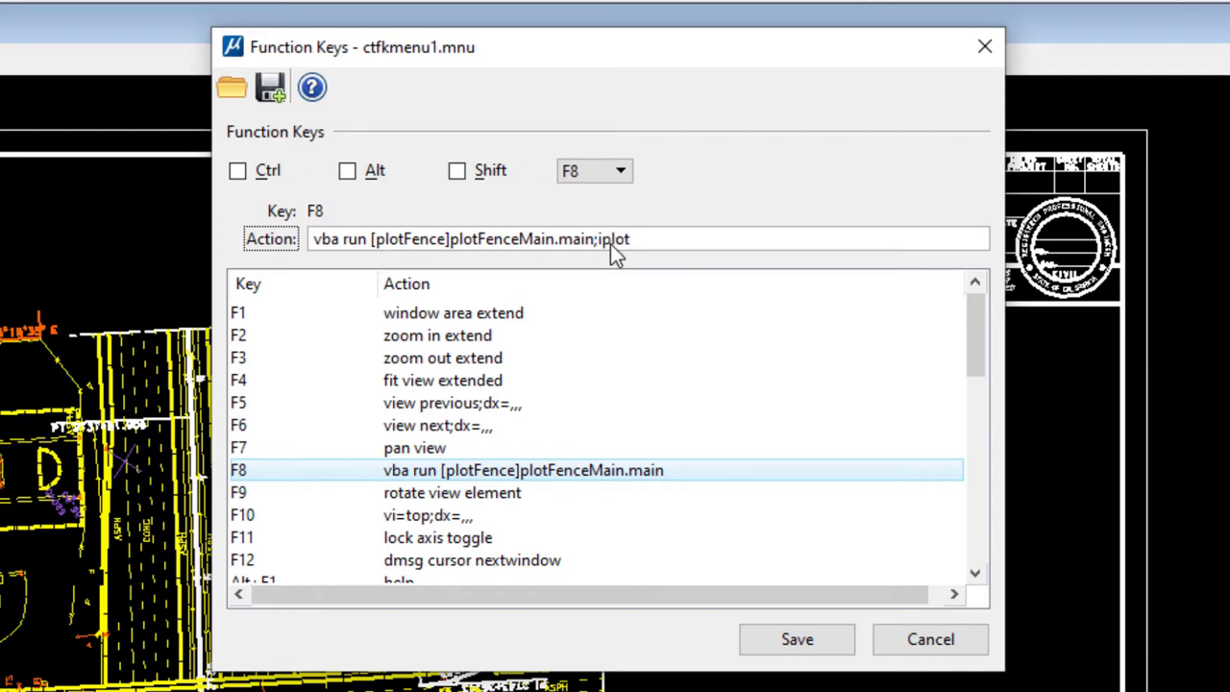
{"action": "key", "text": "Return"}
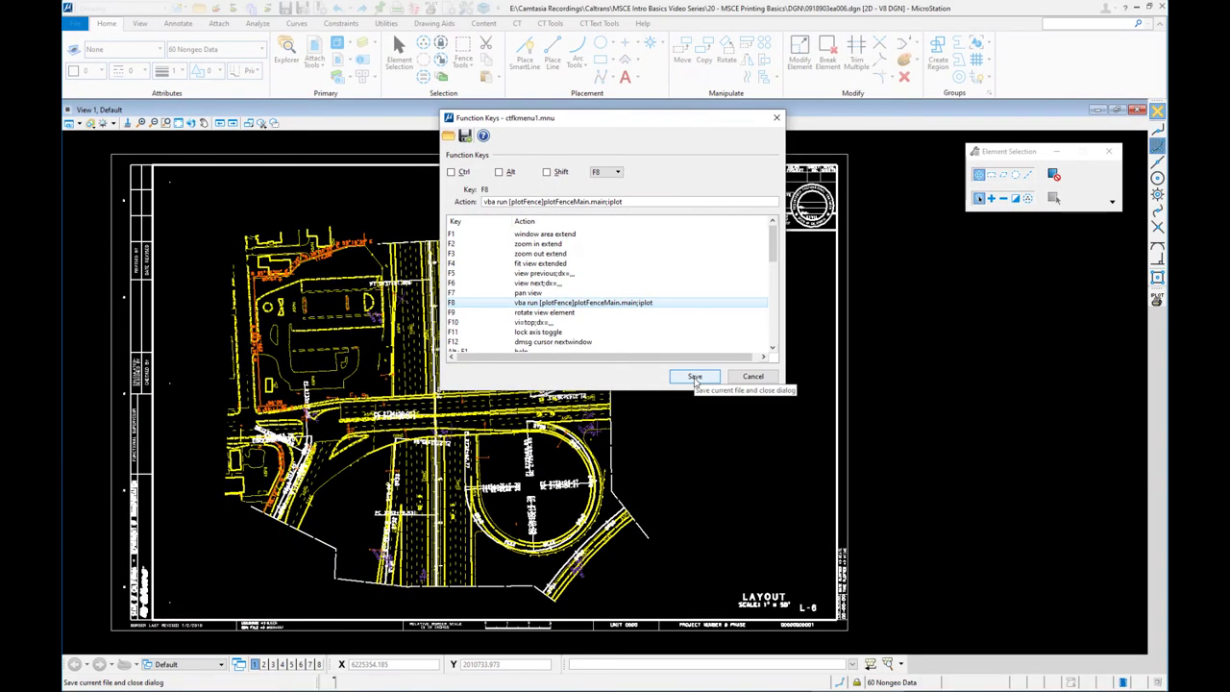
{"action": "left_click", "coordinate": [796, 639]}
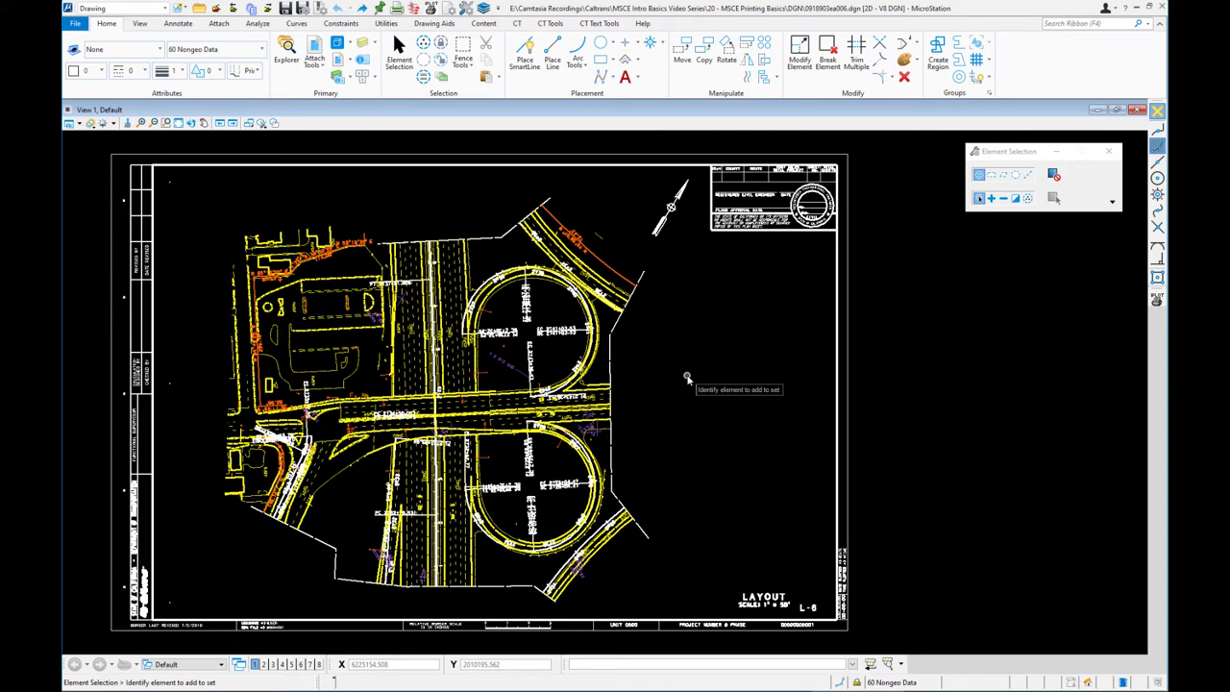
- Run the customized fence-and-IPLOT macro on the sheet and open IPLOT's plotting file selection
{"action": "key", "text": "F8"}
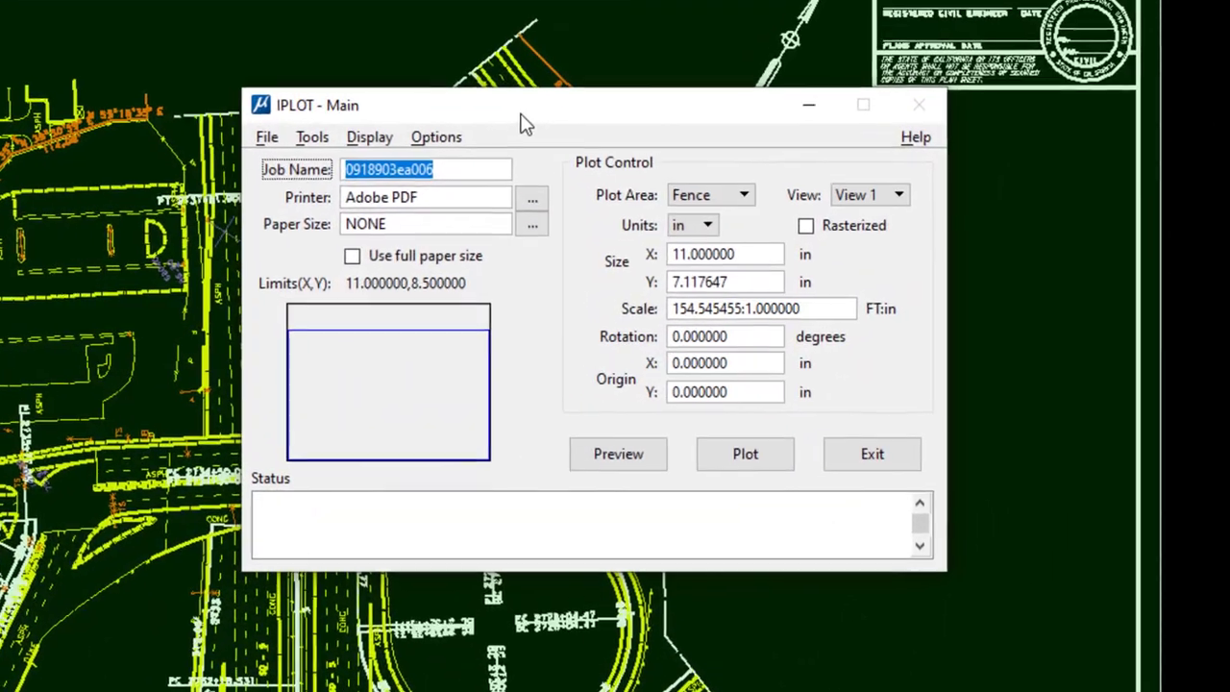
{"action": "left_click_drag", "start_coordinate": [539, 115], "coordinate": [565, 152]}
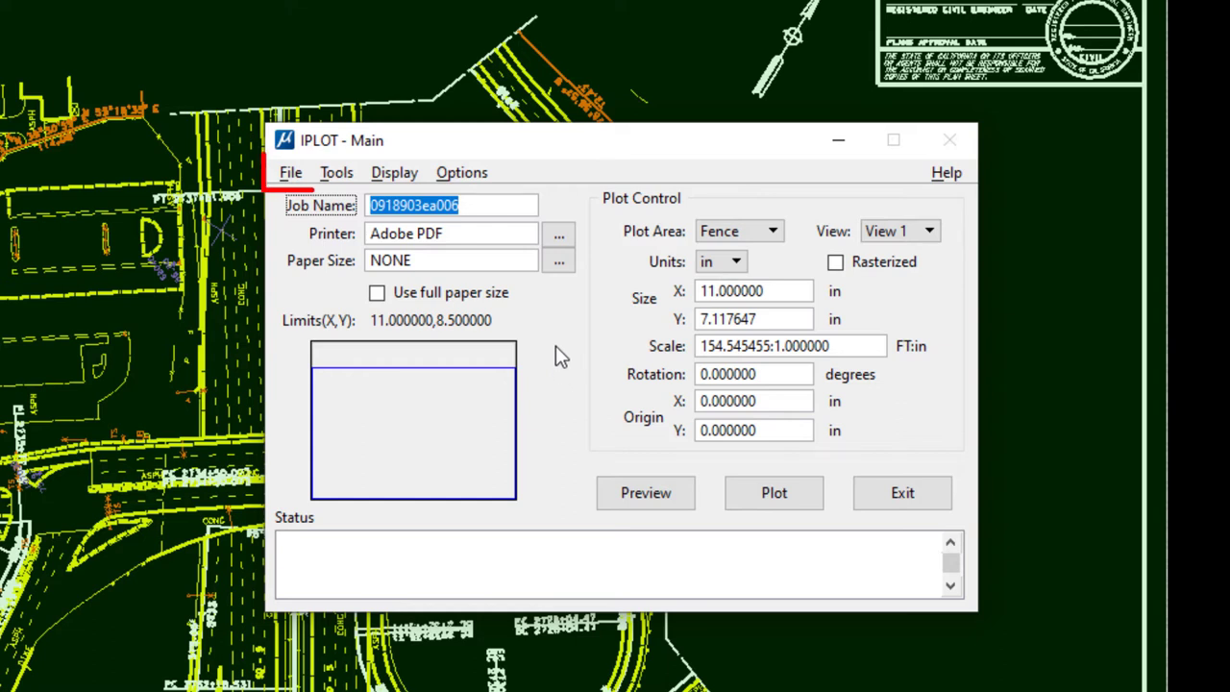
{"action": "left_click", "coordinate": [290, 175]}
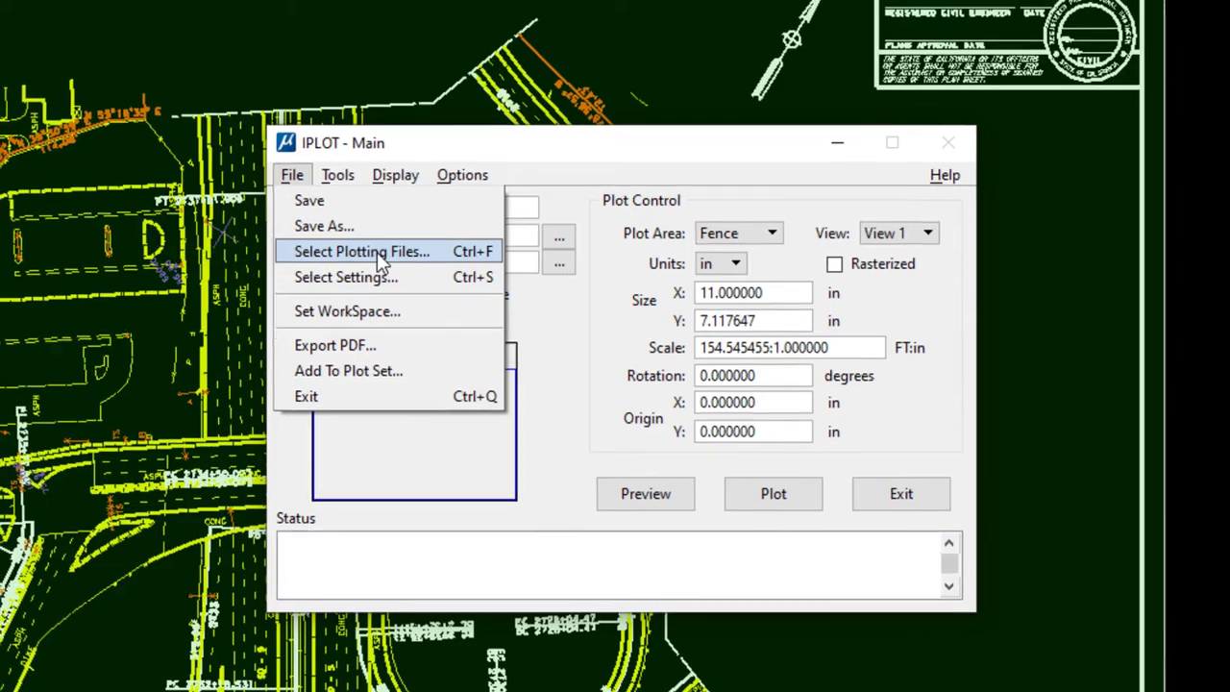
{"action": "left_click", "coordinate": [379, 252]}
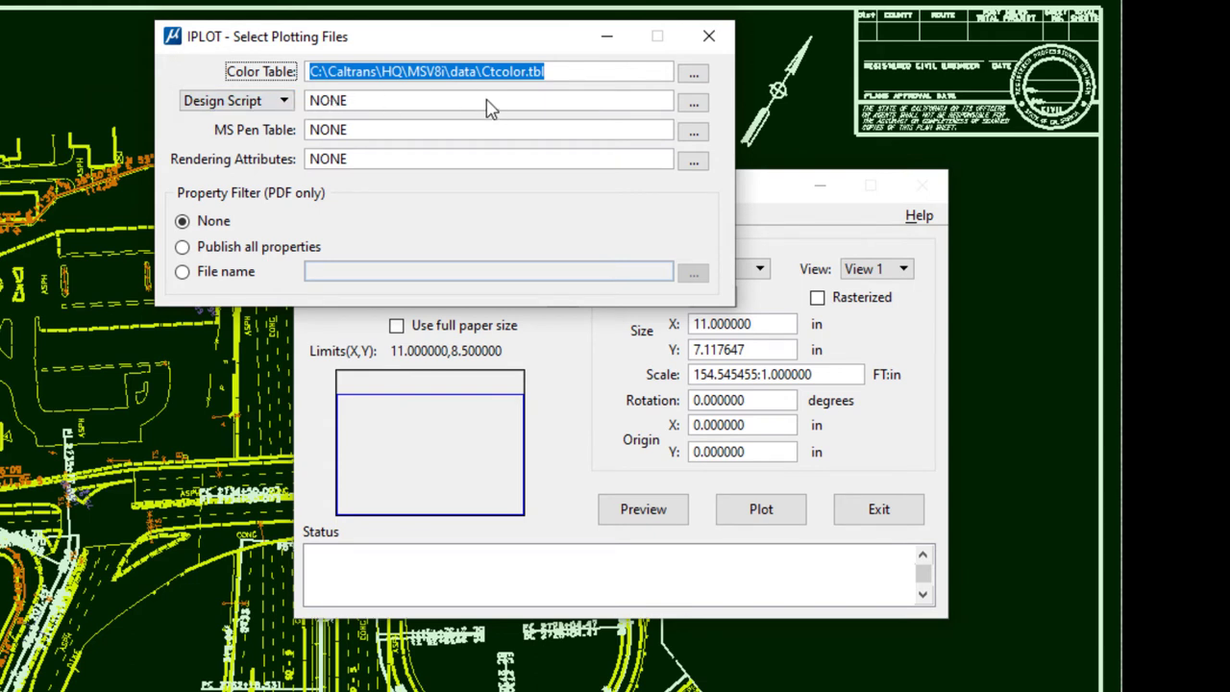
- Browse for a design script in C:\Caltrans\HQ\MSConnect\plotdrv\pen\Iplot_pen_tables\Roadway-v10
{"action": "left_click", "coordinate": [696, 105]}
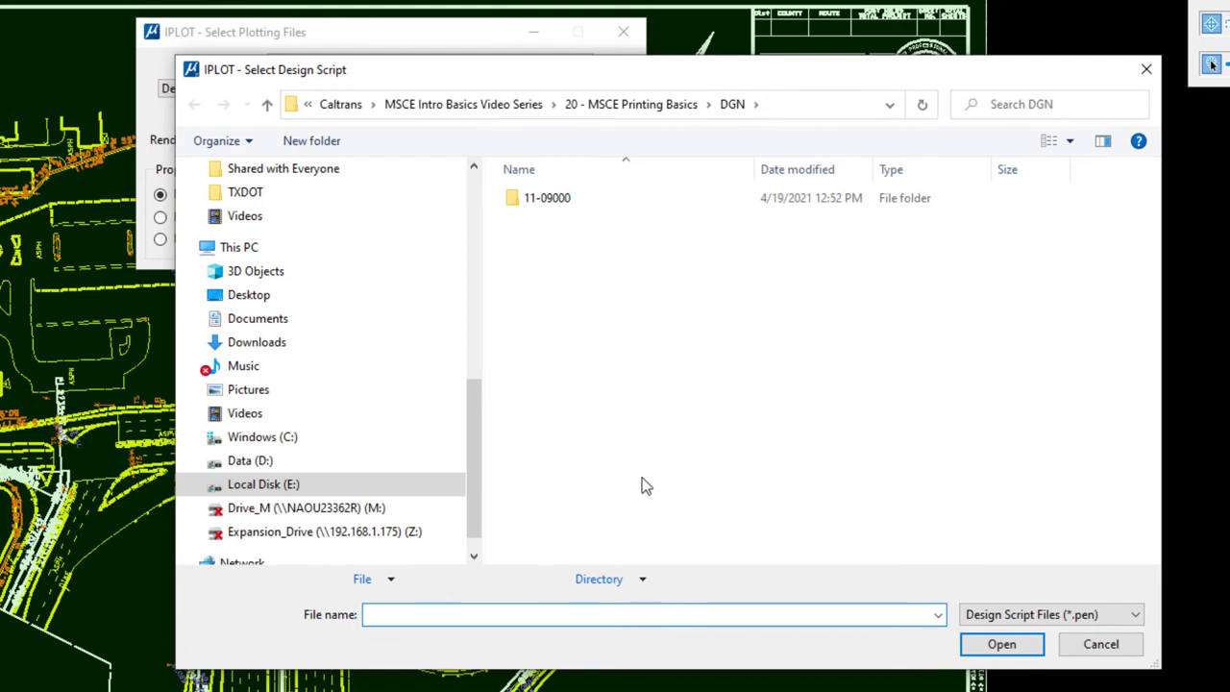
{"action": "left_click", "coordinate": [280, 442]}
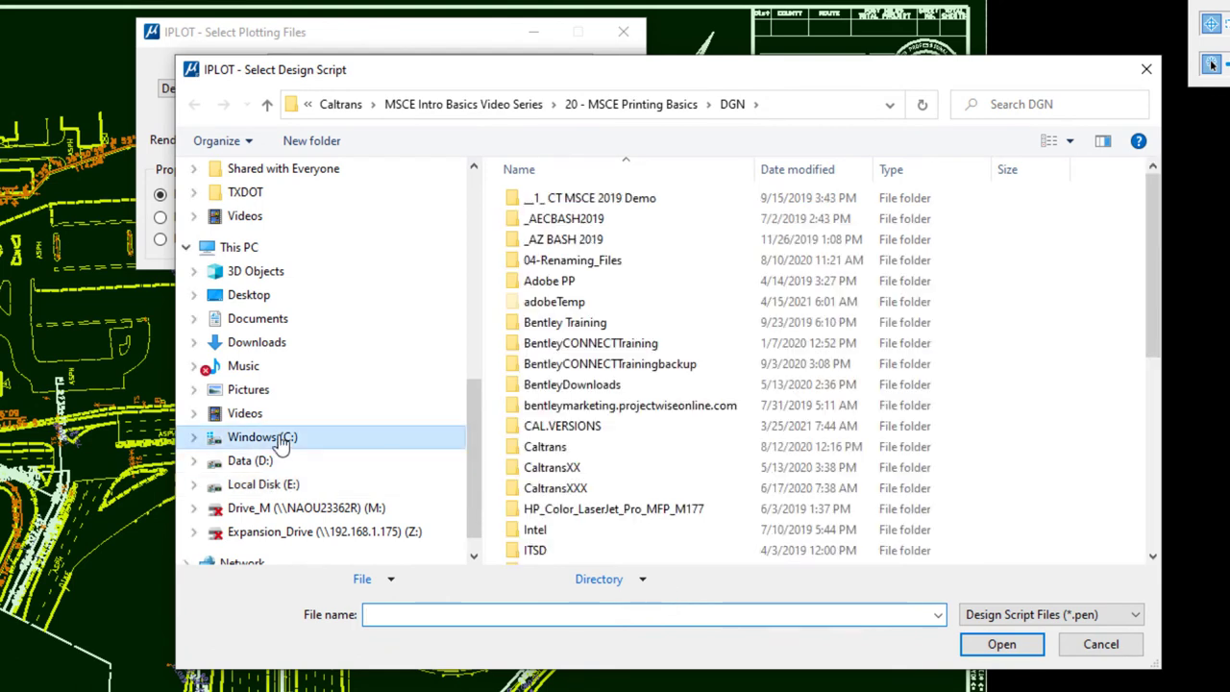
{"action": "double_click", "coordinate": [554, 455]}
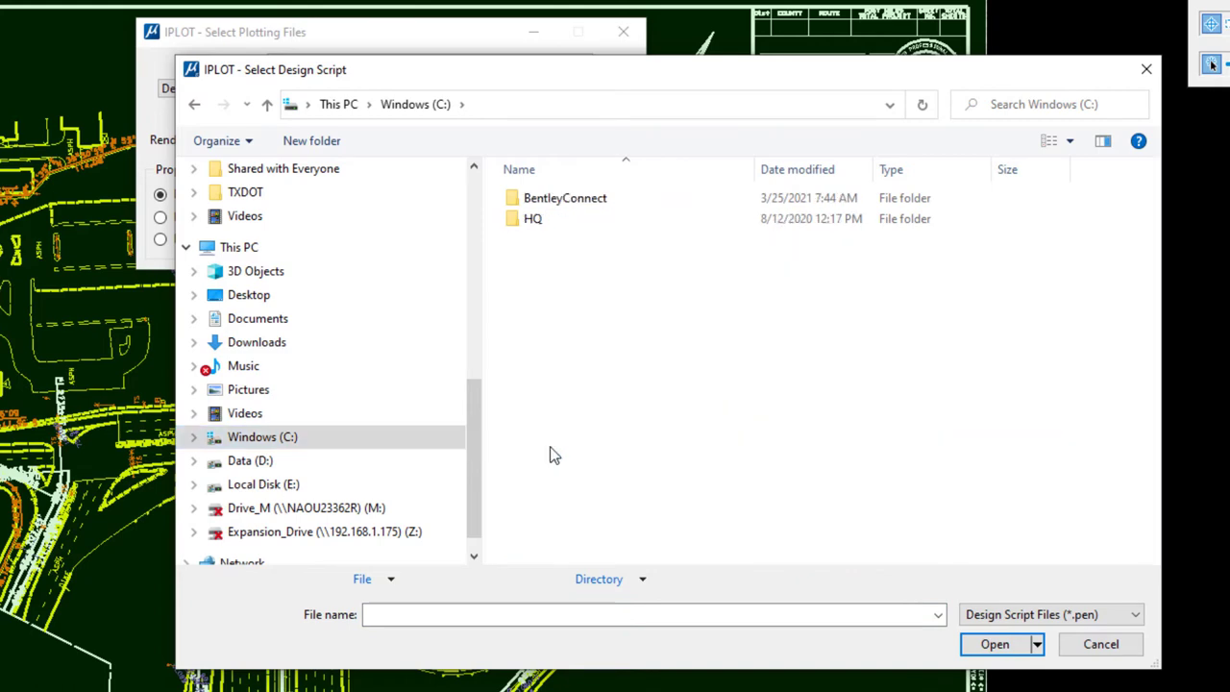
{"action": "double_click", "coordinate": [532, 220]}
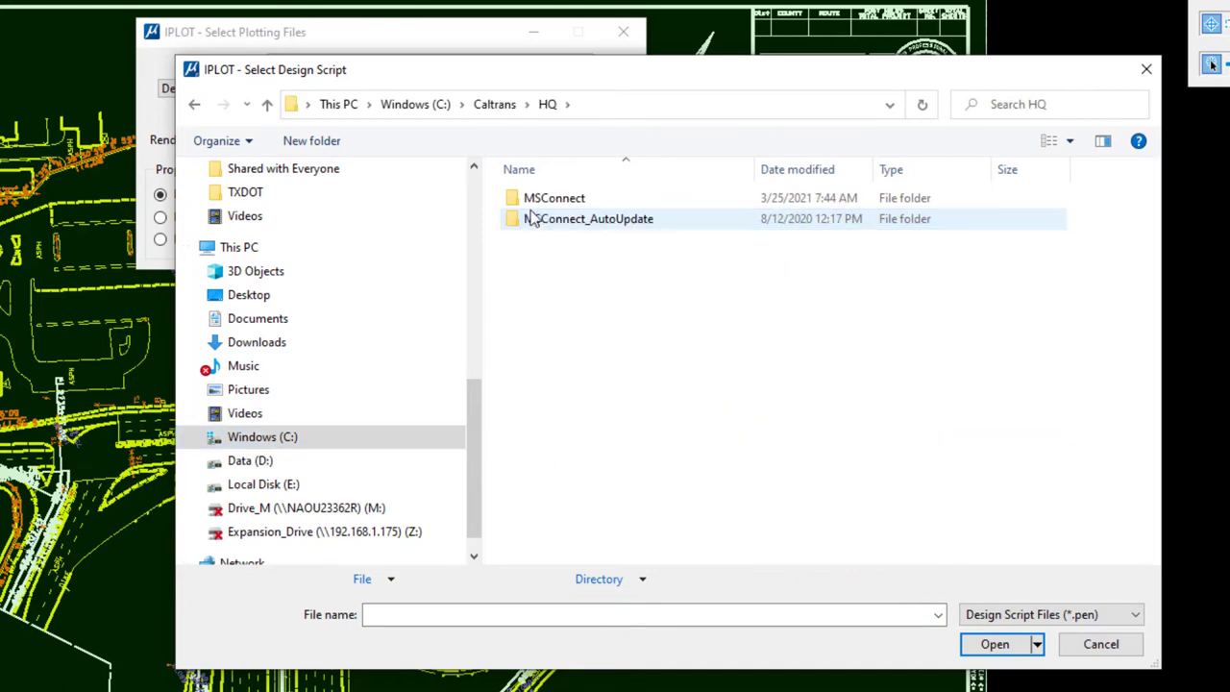
{"action": "double_click", "coordinate": [552, 198]}
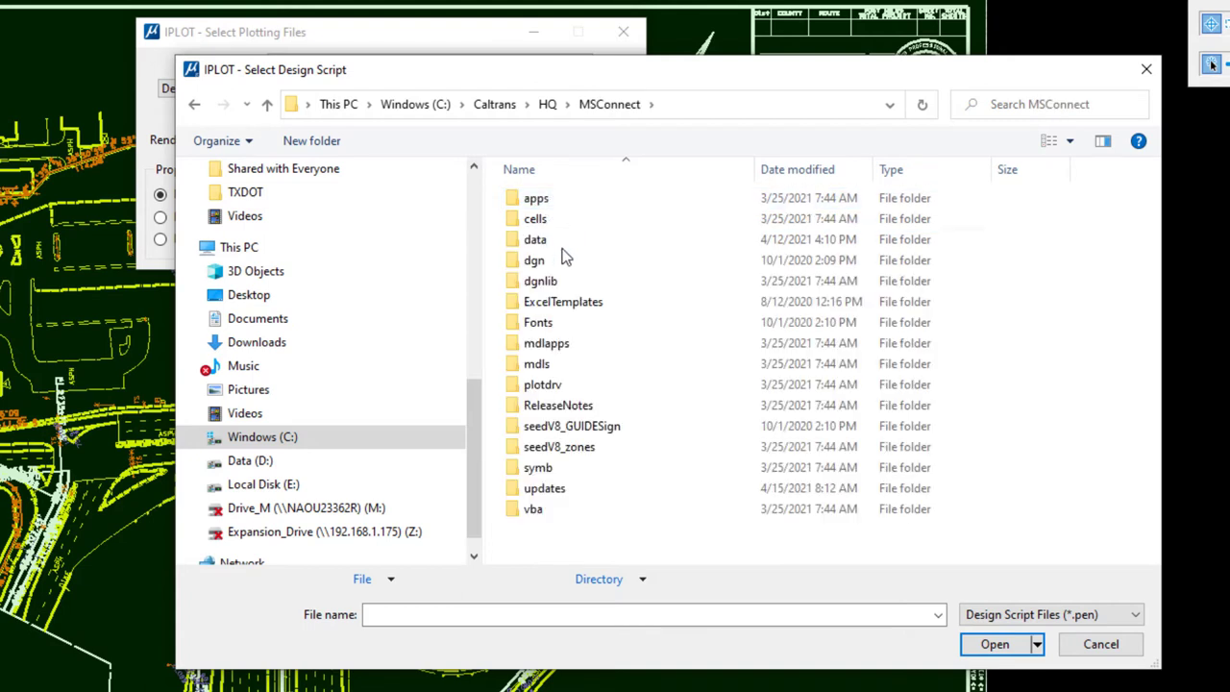
{"action": "double_click", "coordinate": [549, 387]}
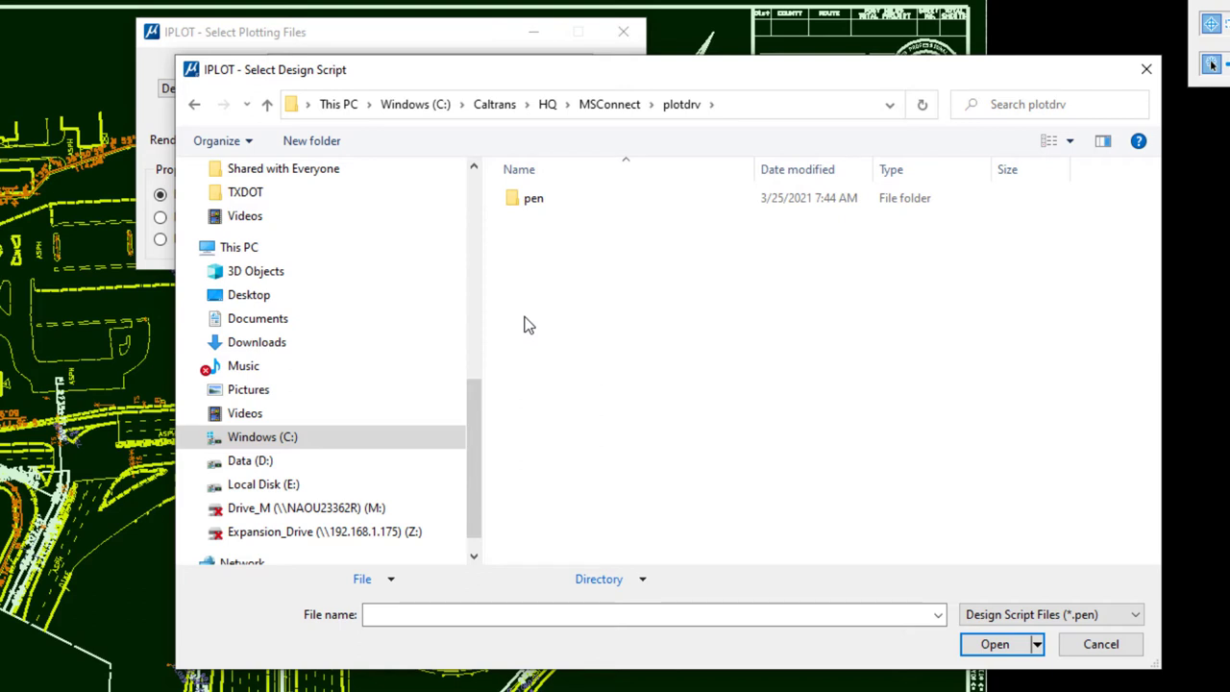
{"action": "left_click", "coordinate": [535, 205]}
{"action": "double_click", "coordinate": [536, 204]}
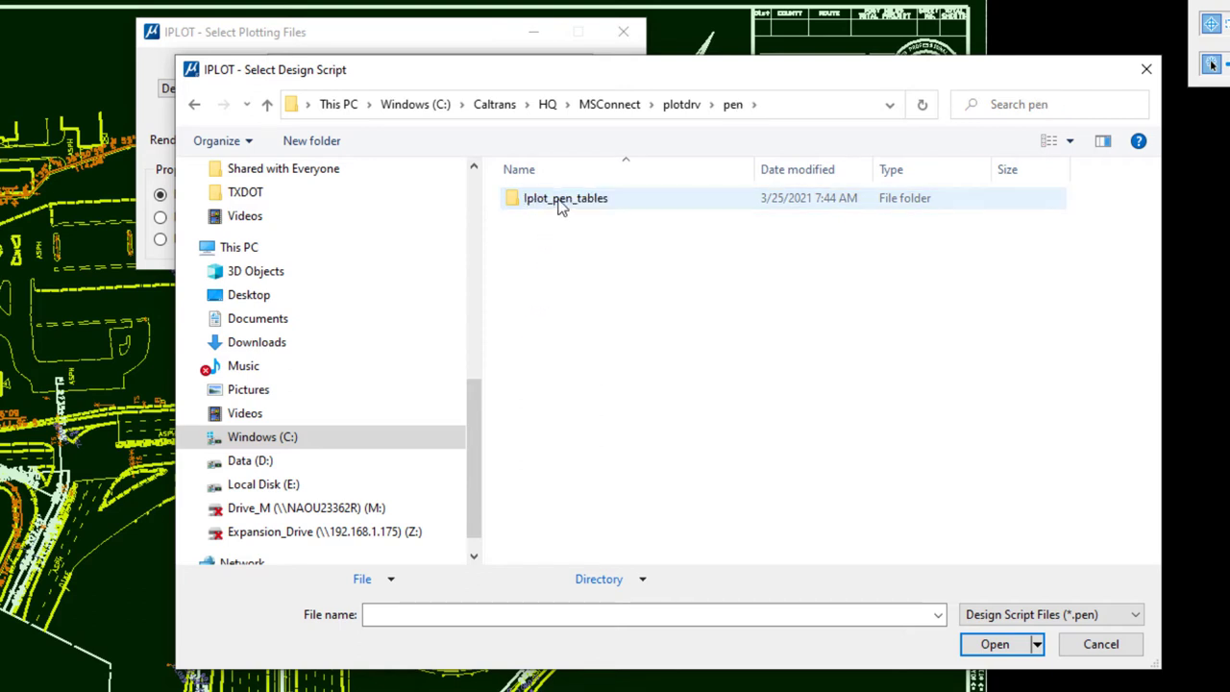
{"action": "double_click", "coordinate": [564, 206]}
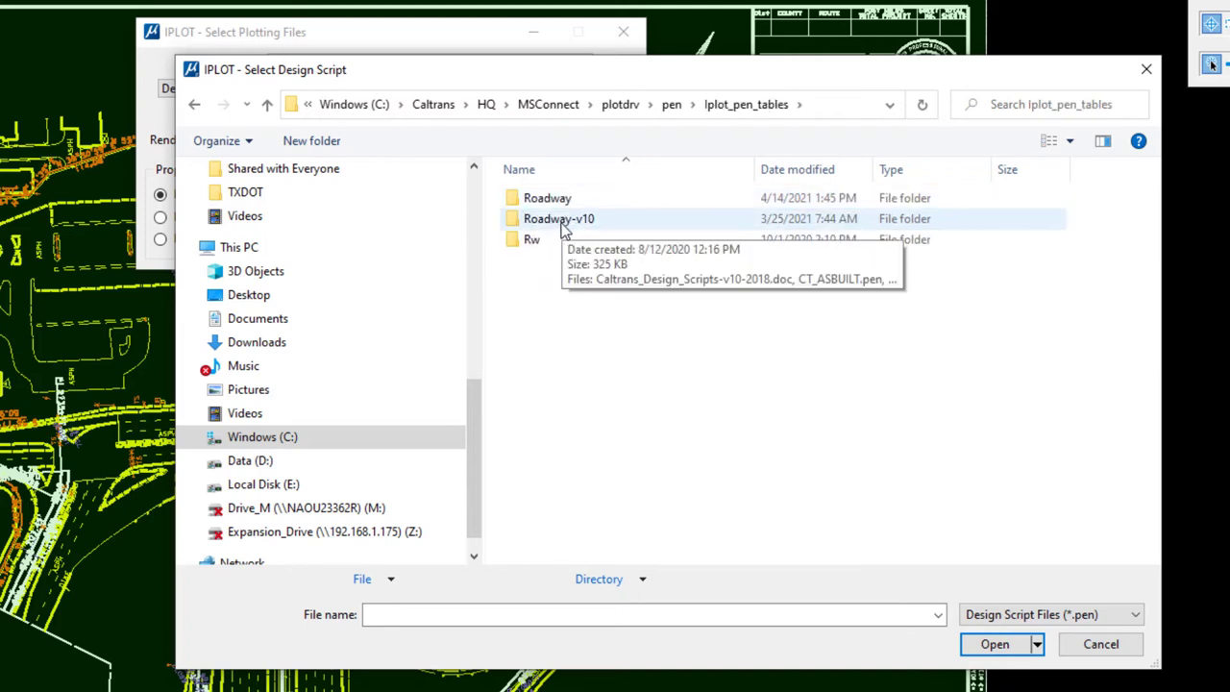
{"action": "double_click", "coordinate": [561, 222]}
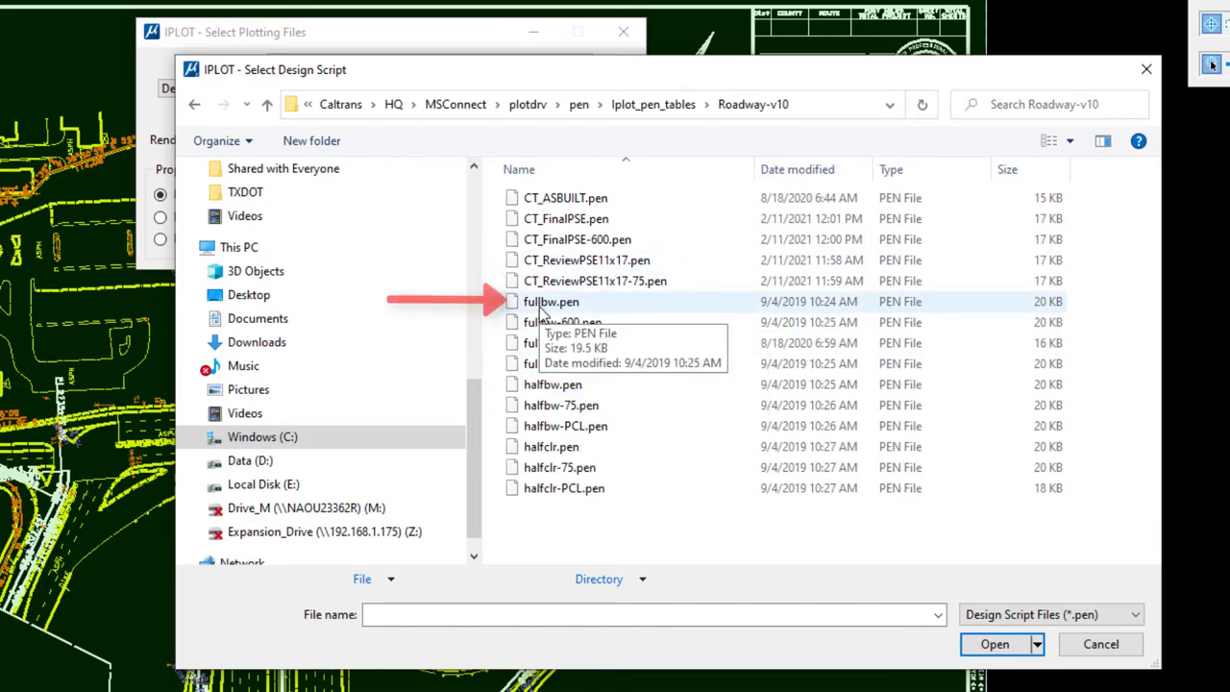
- Assign fullbw.pen as the IPLOT design script and close the plotting file selection
{"action": "left_click", "coordinate": [544, 304]}
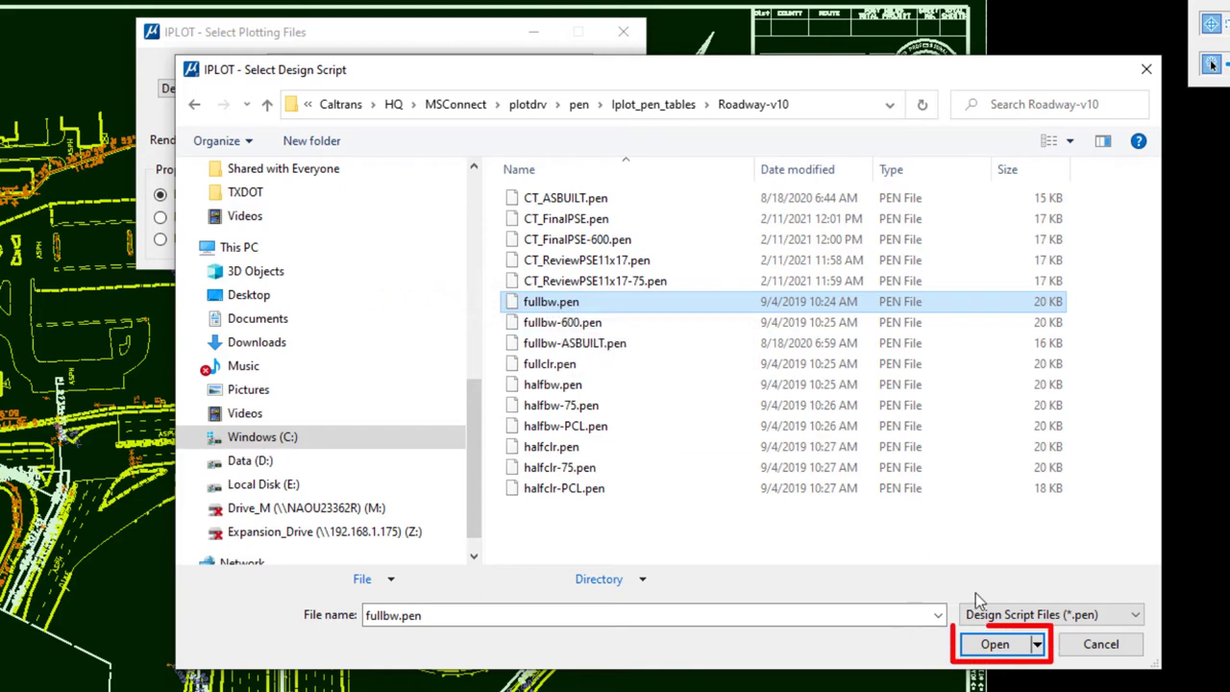
{"action": "left_click", "coordinate": [992, 645]}
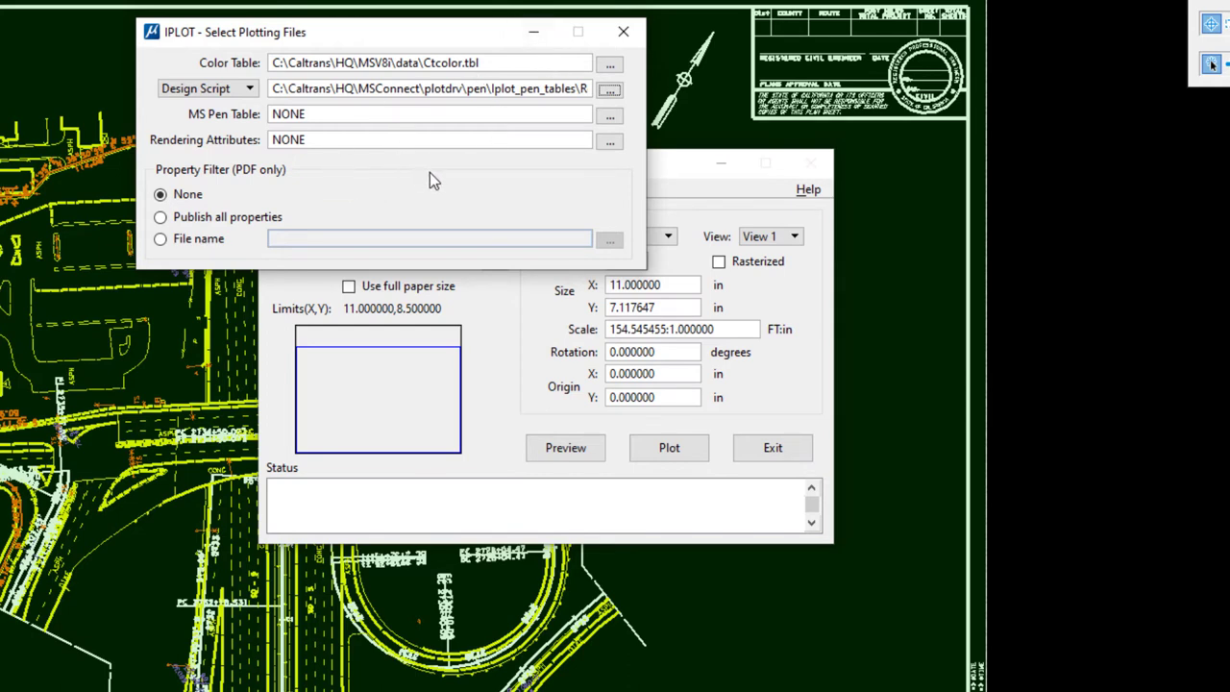
{"action": "left_click", "coordinate": [625, 36]}
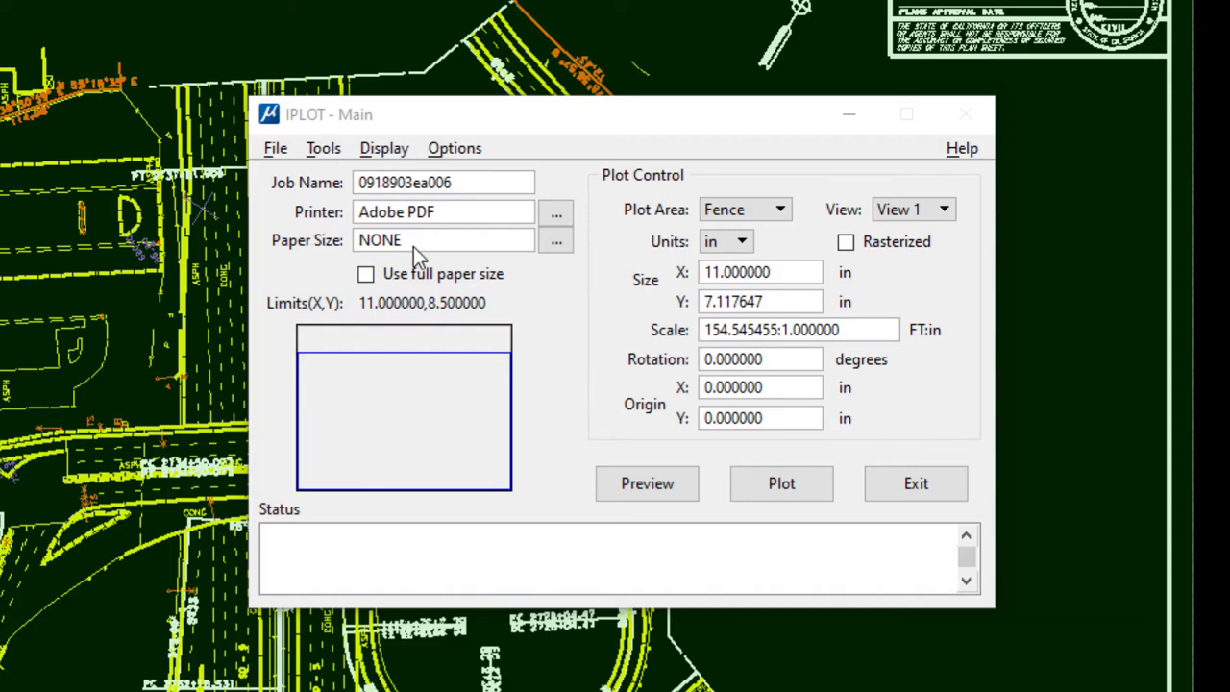
- Set the IPLOT paper size to ANSI D and make the plot use the full paper size
{"action": "left_click", "coordinate": [558, 242]}
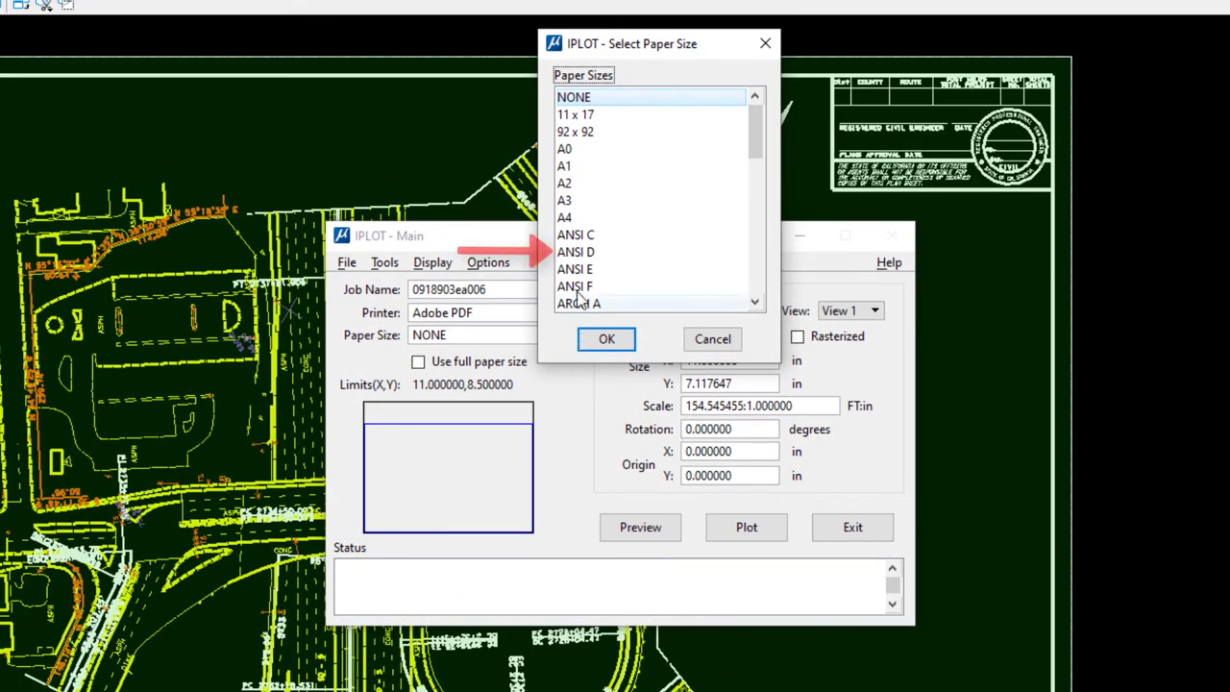
{"action": "left_click", "coordinate": [574, 254]}
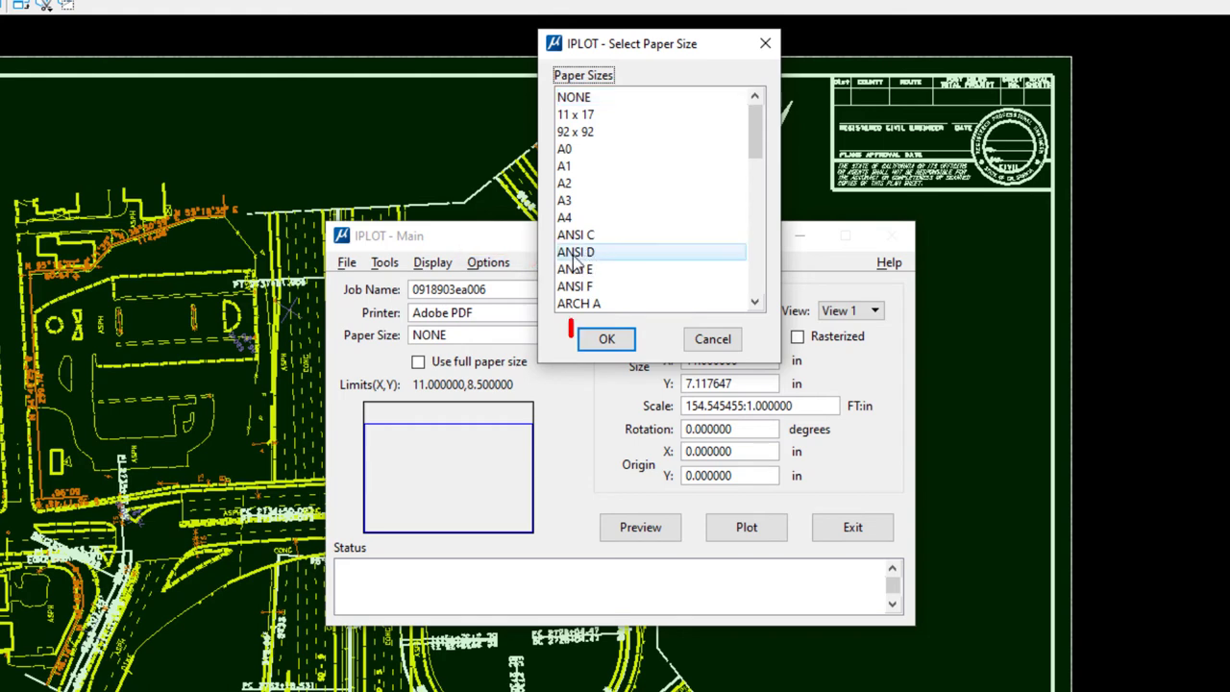
{"action": "left_click", "coordinate": [602, 338]}
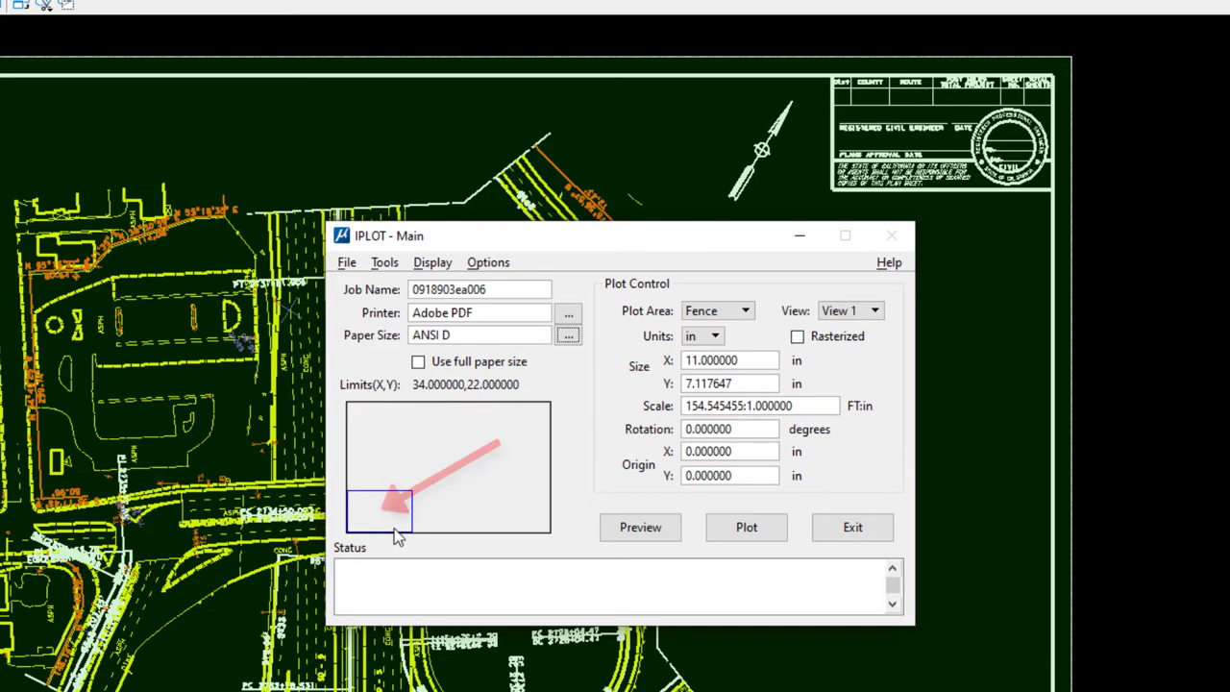
{"action": "left_click", "coordinate": [418, 363]}
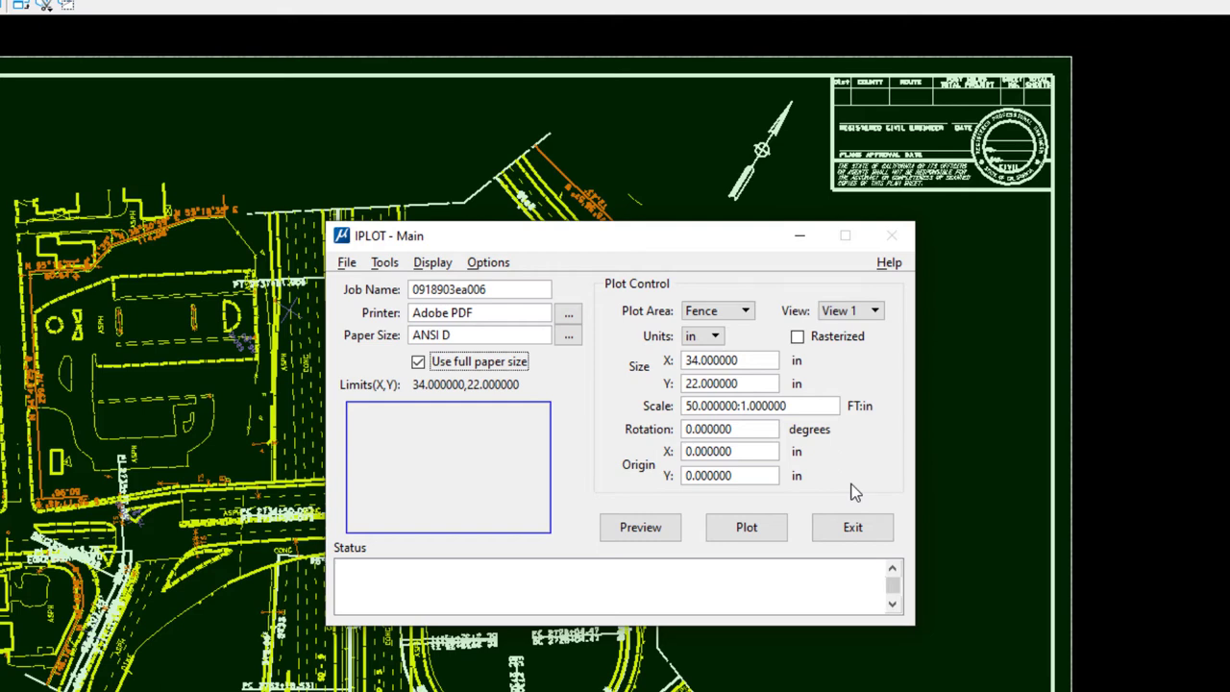
- Preview the fenced plot, inspect its line work and station text up close, and close the preview
{"action": "left_click", "coordinate": [642, 531]}
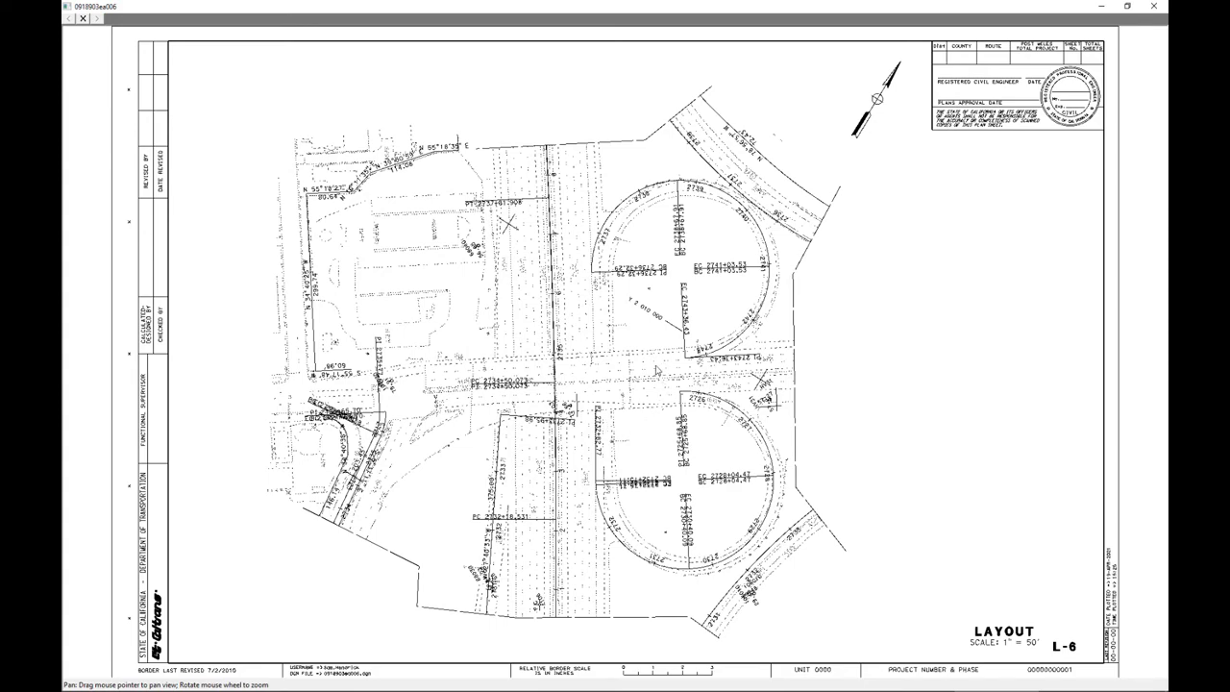
{"action": "scroll", "coordinate": [580, 358], "scroll_direction": "up", "scroll_amount": 5}
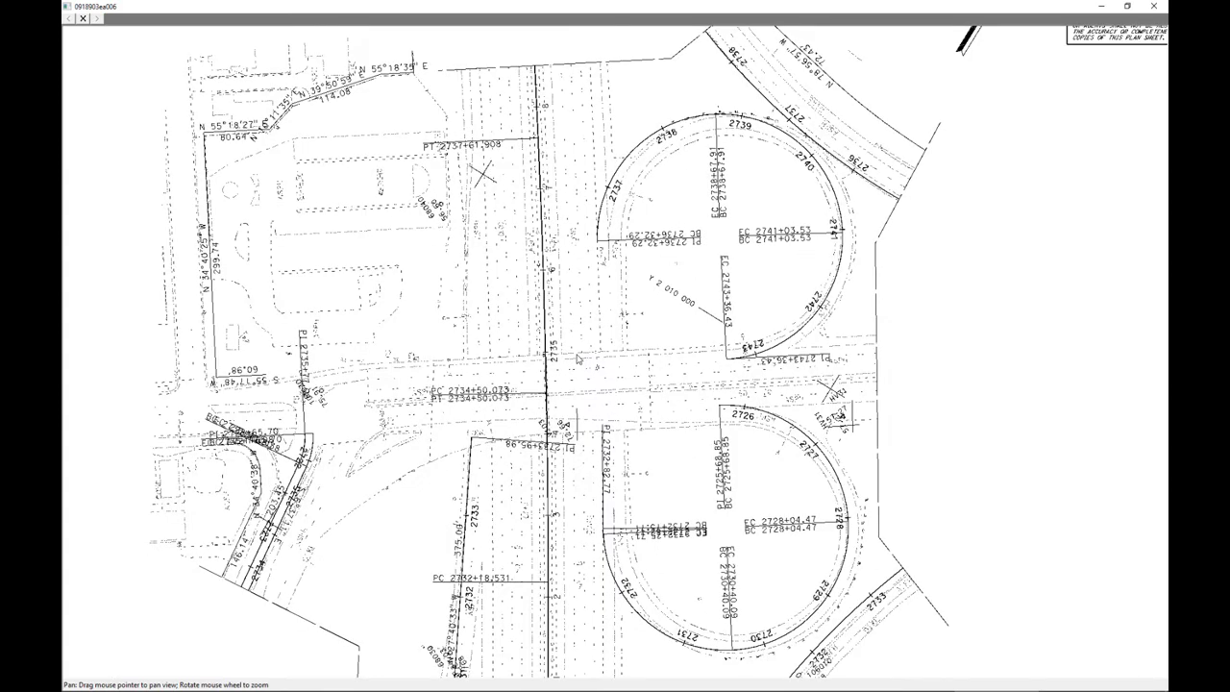
{"action": "scroll", "coordinate": [579, 359], "scroll_direction": "up", "scroll_amount": 2}
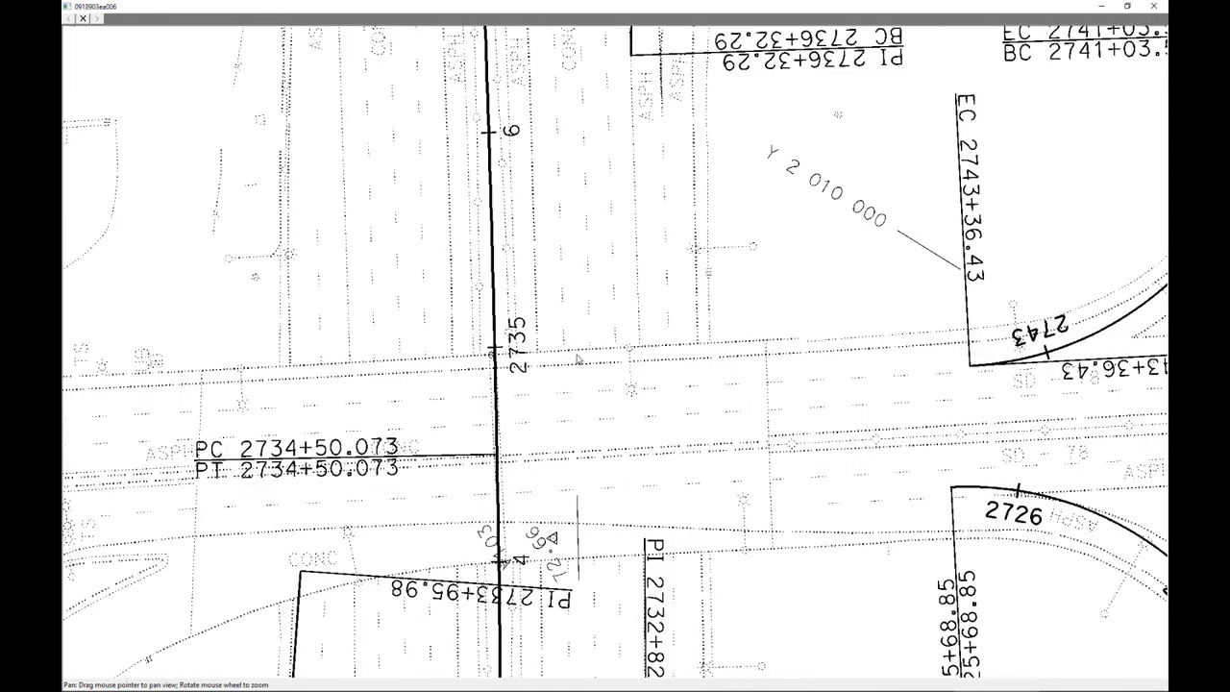
{"action": "scroll", "coordinate": [578, 358], "scroll_direction": "up", "scroll_amount": 4}
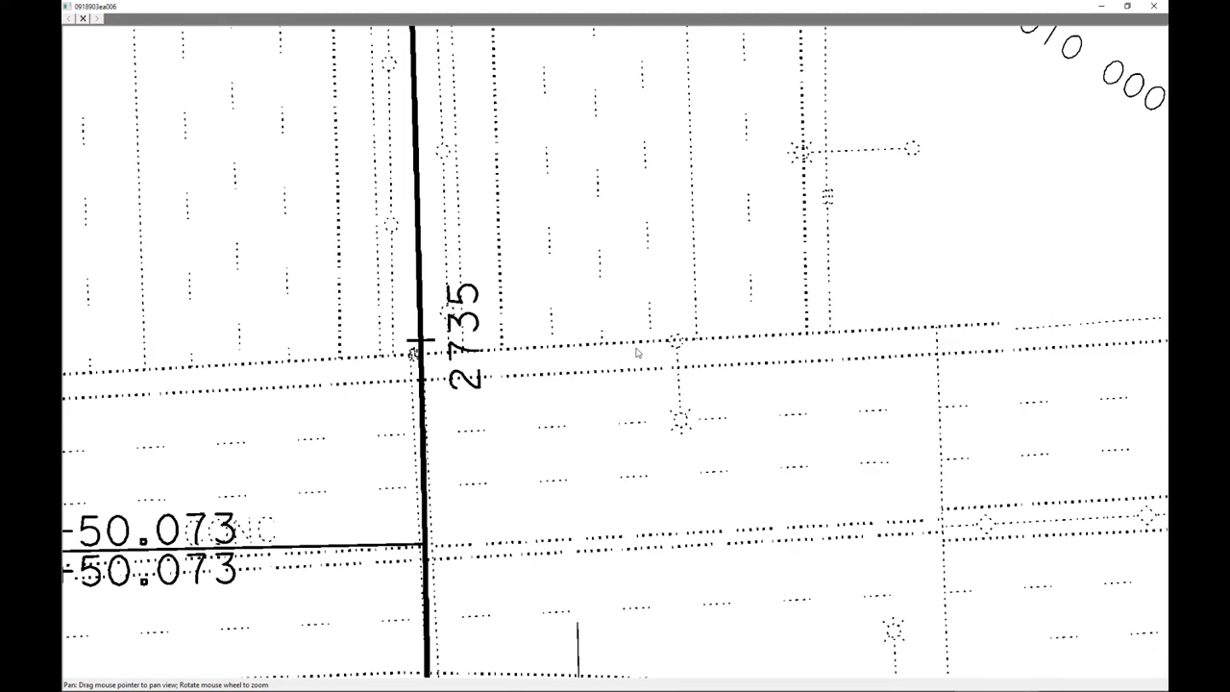
{"action": "scroll", "coordinate": [637, 354], "scroll_direction": "down", "scroll_amount": 2}
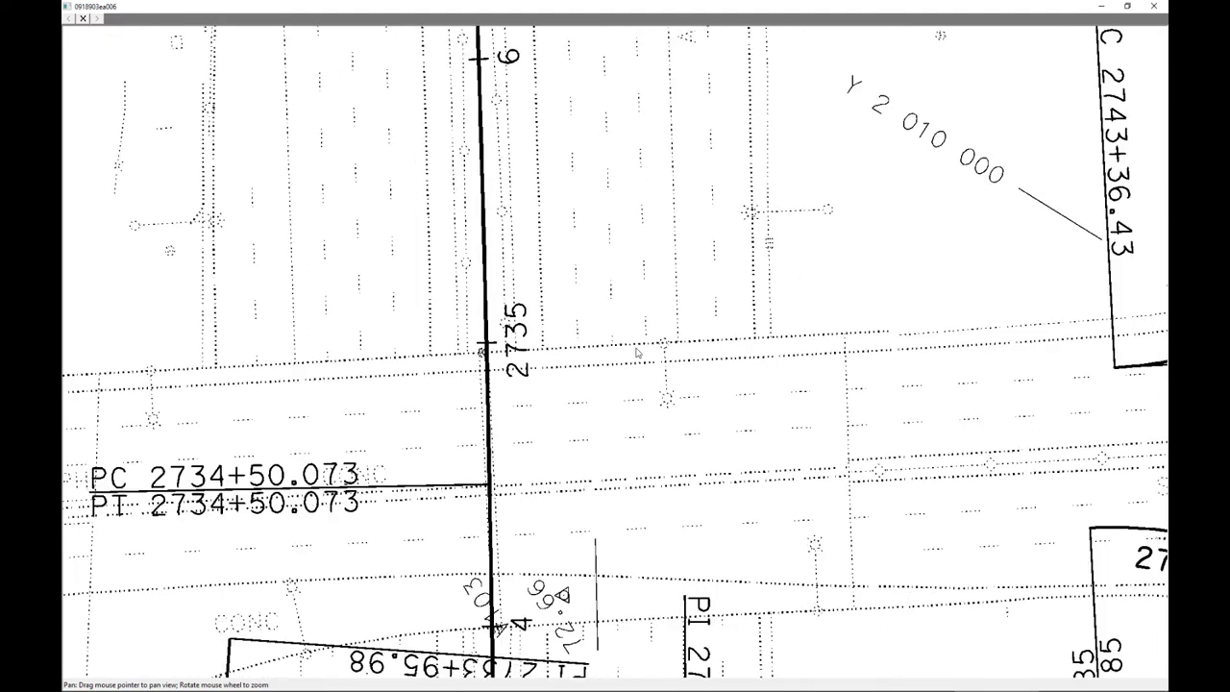
{"action": "left_click", "coordinate": [1161, 6]}
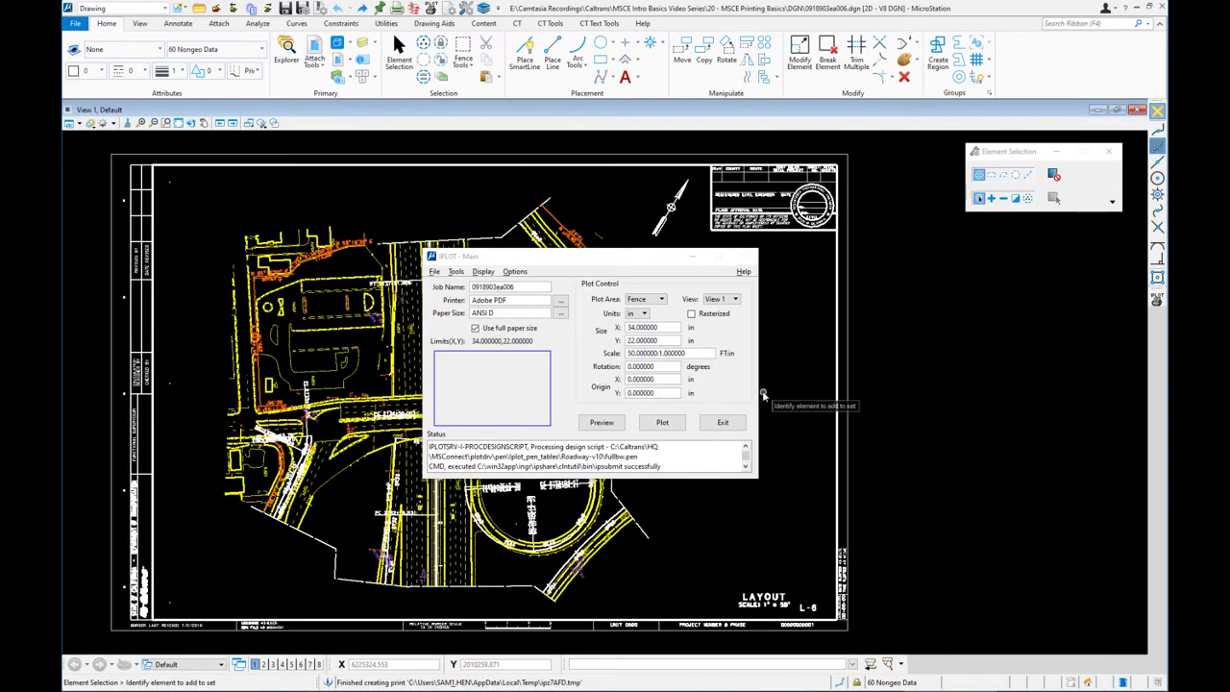
- Save the current IPLOT settings as the sheet's IPARM file
{"action": "left_click_drag", "start_coordinate": [626, 265], "coordinate": [585, 244]}
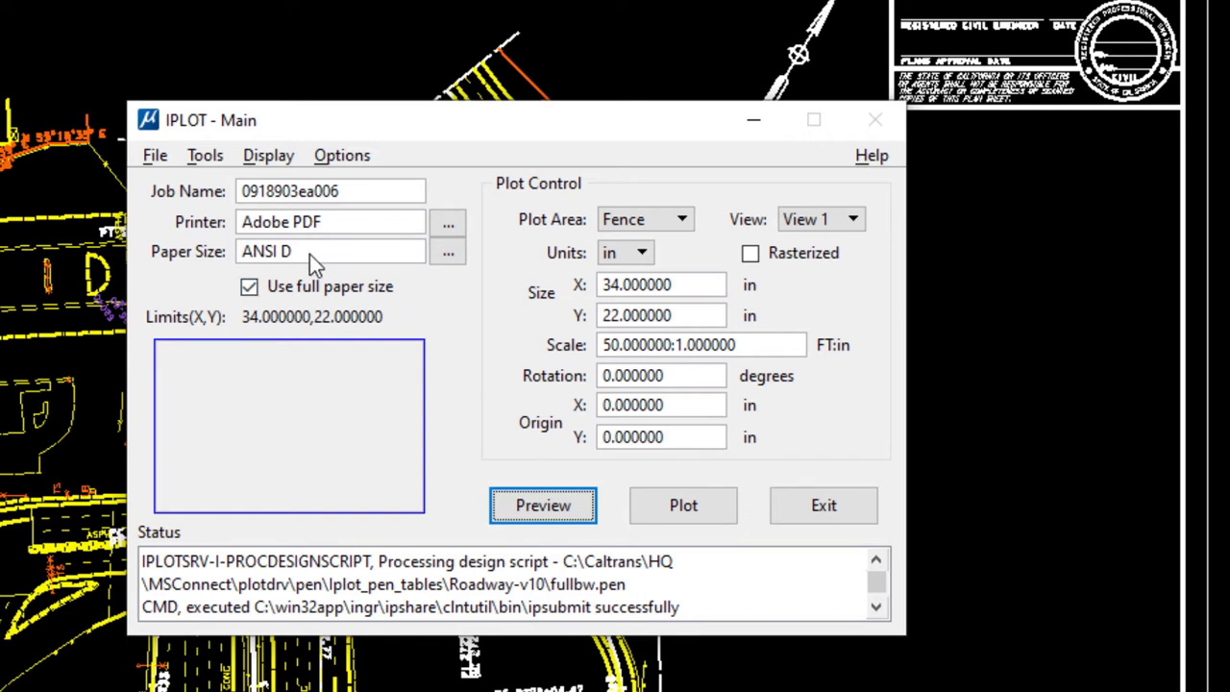
{"action": "left_click", "coordinate": [157, 158]}
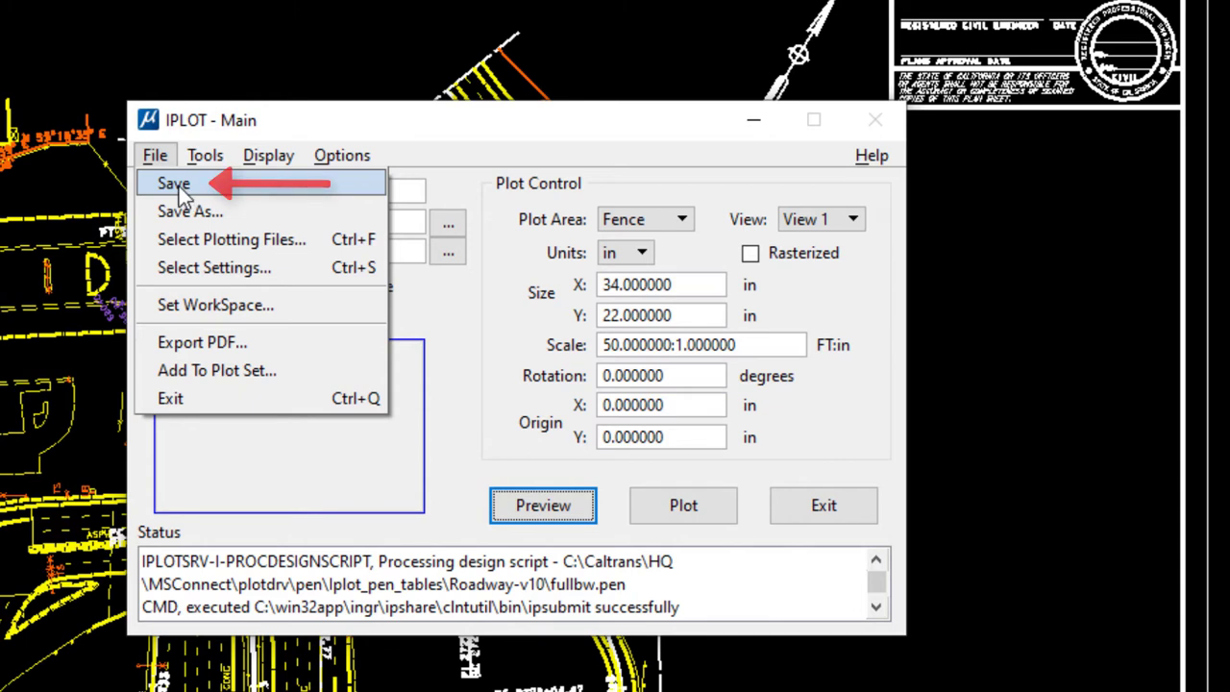
{"action": "left_click", "coordinate": [179, 187]}
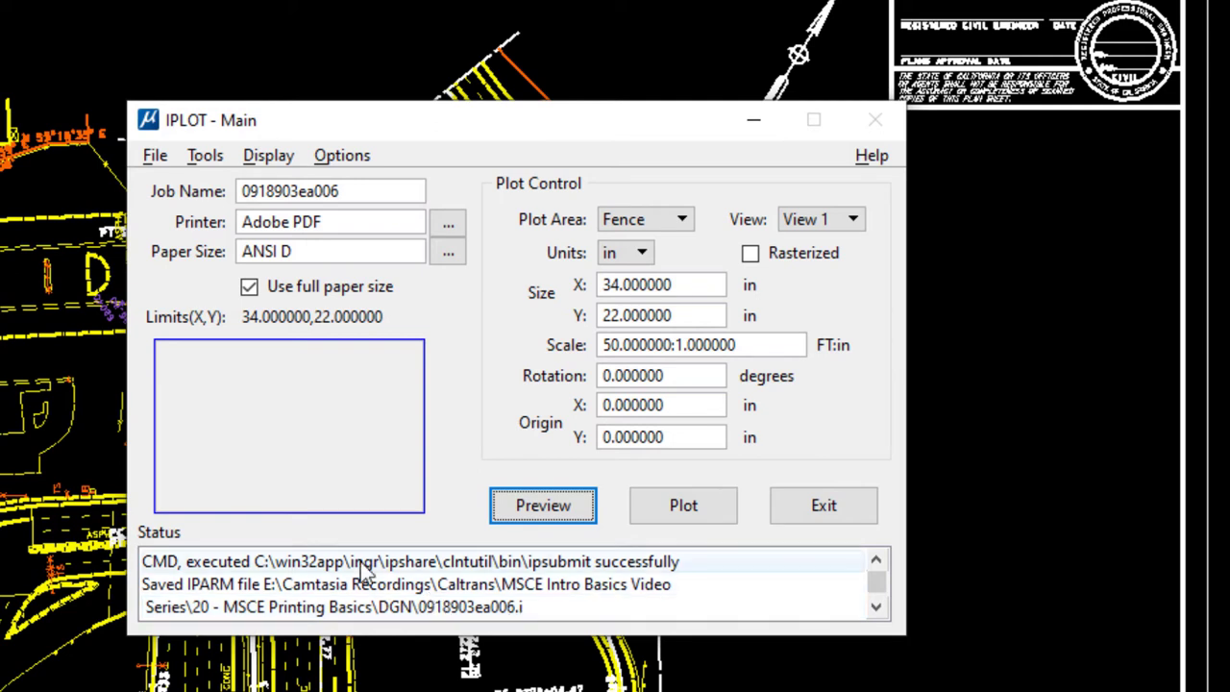
- Review the full IPARM listing, from the queue and fence settings down to the design script and levels, and dismiss it
{"action": "left_click", "coordinate": [208, 162]}
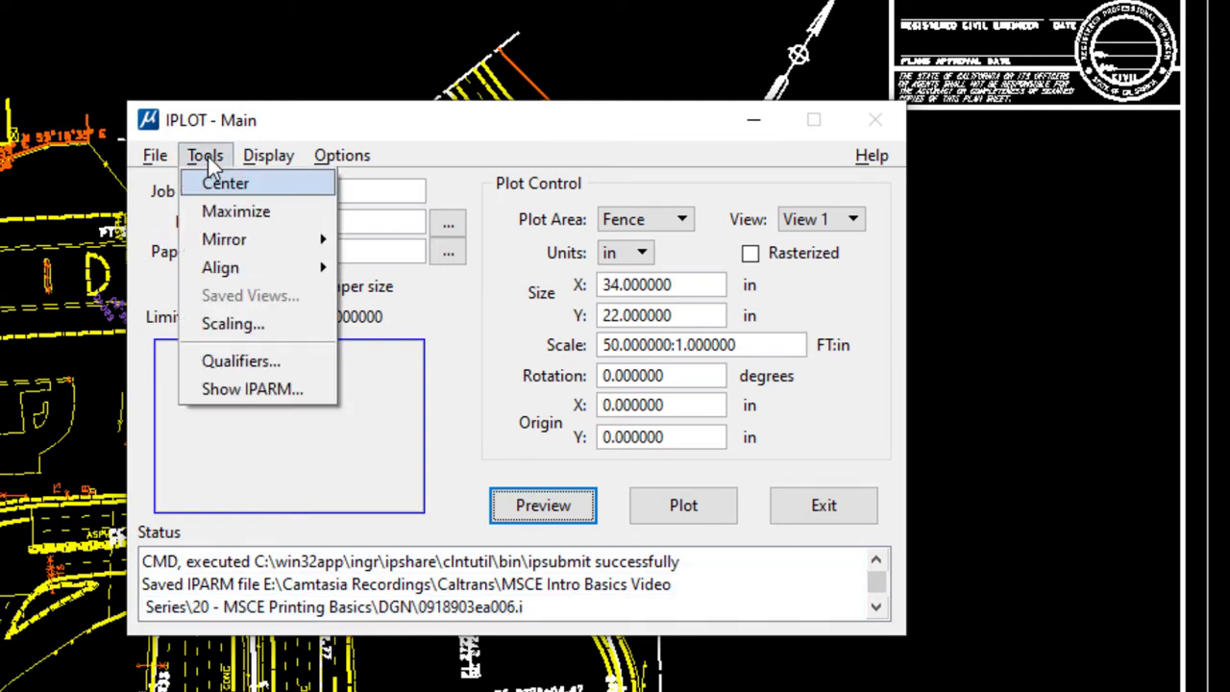
{"action": "left_click", "coordinate": [274, 390]}
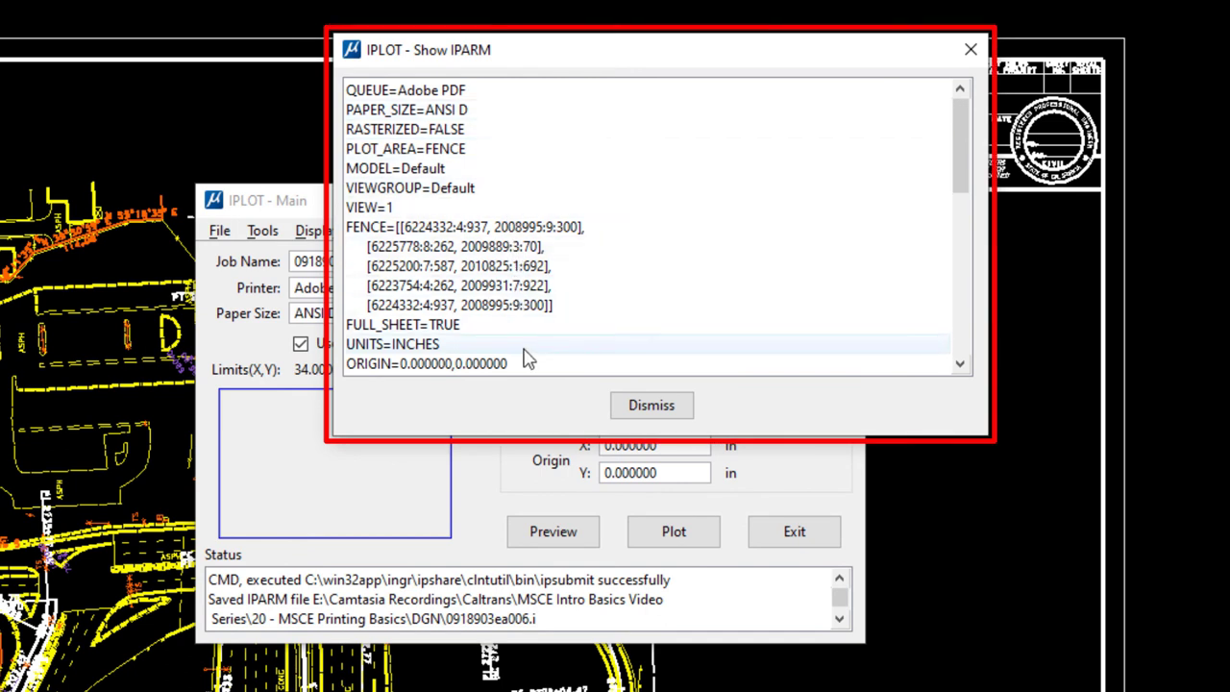
{"action": "left_click", "coordinate": [450, 156]}
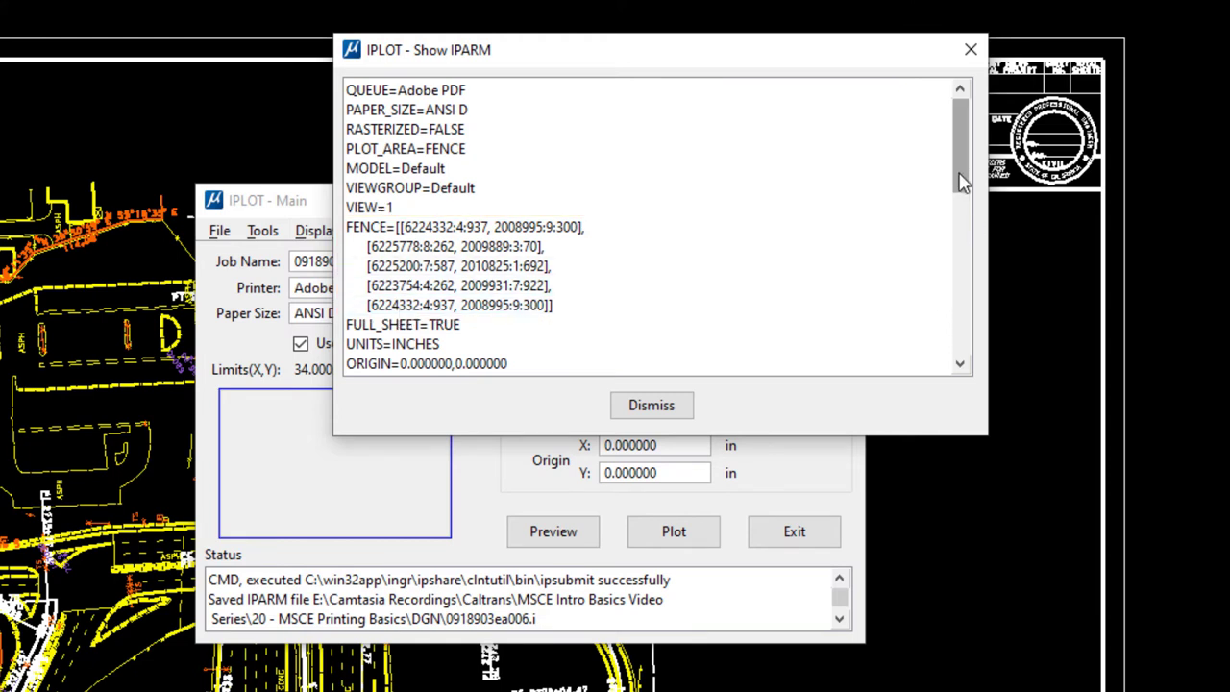
{"action": "left_click_drag", "start_coordinate": [961, 168], "coordinate": [961, 236]}
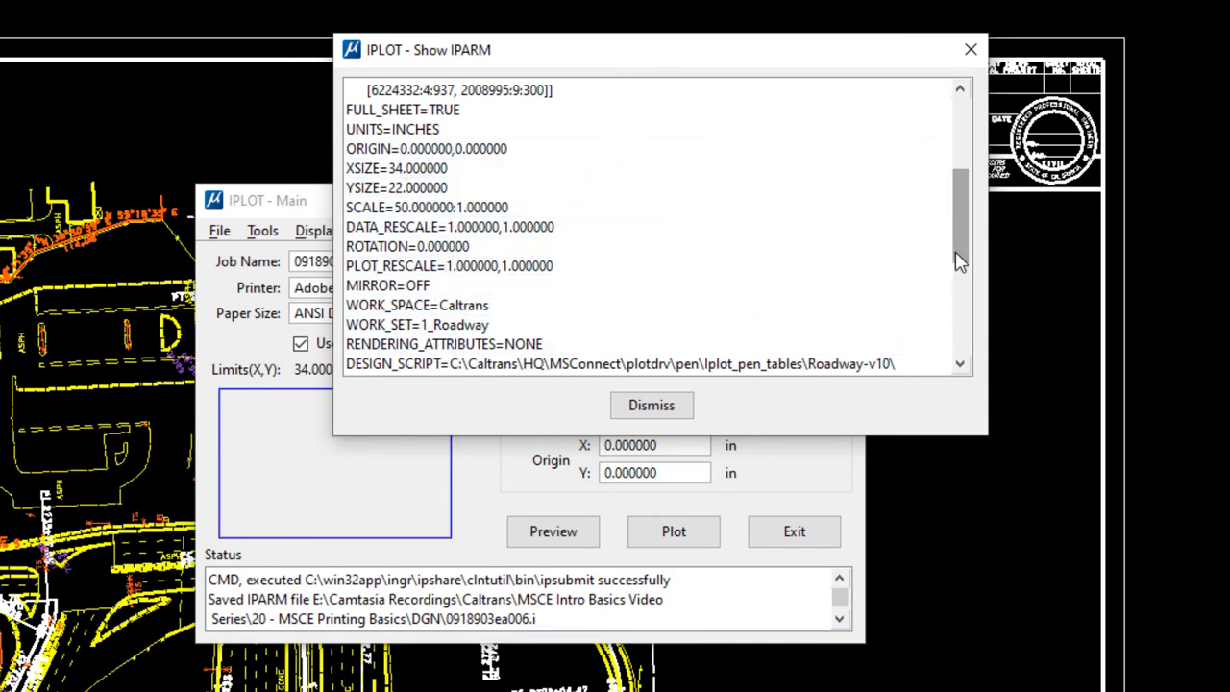
{"action": "left_click_drag", "start_coordinate": [961, 269], "coordinate": [964, 371]}
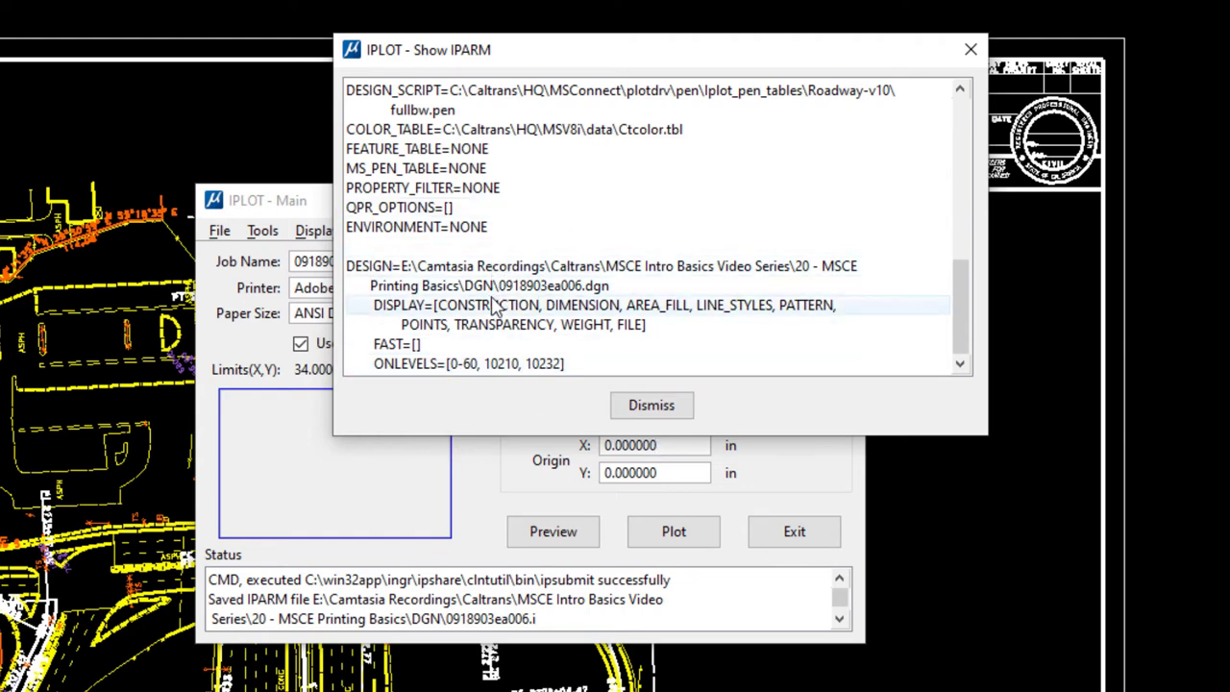
{"action": "left_click", "coordinate": [651, 411]}
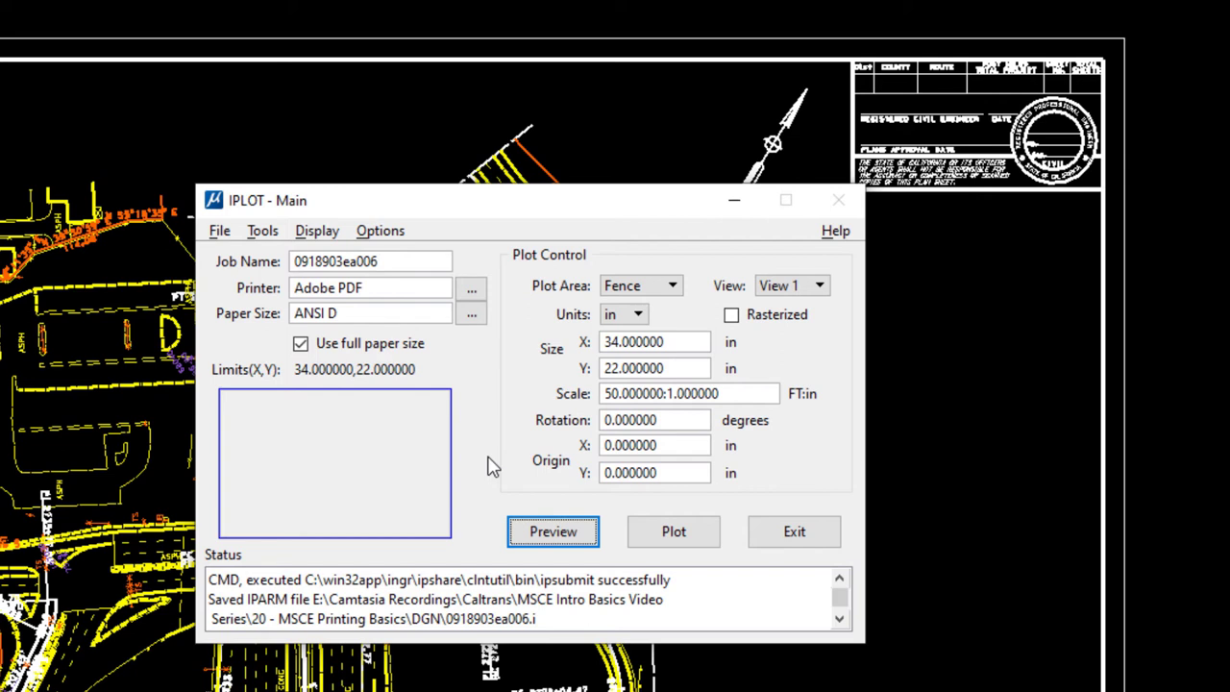
- Submit the plot to Adobe PDF, cancel the PDF file save, and exit IPLOT
{"action": "left_click", "coordinate": [675, 538]}
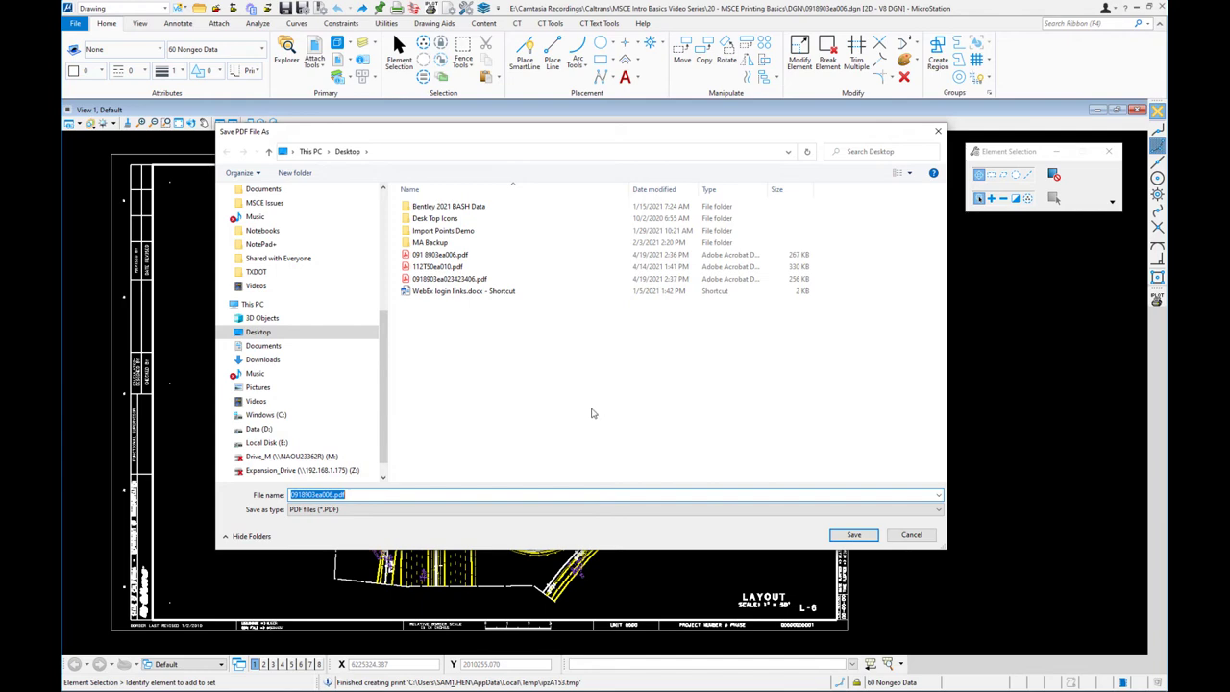
{"action": "left_click", "coordinate": [911, 536]}
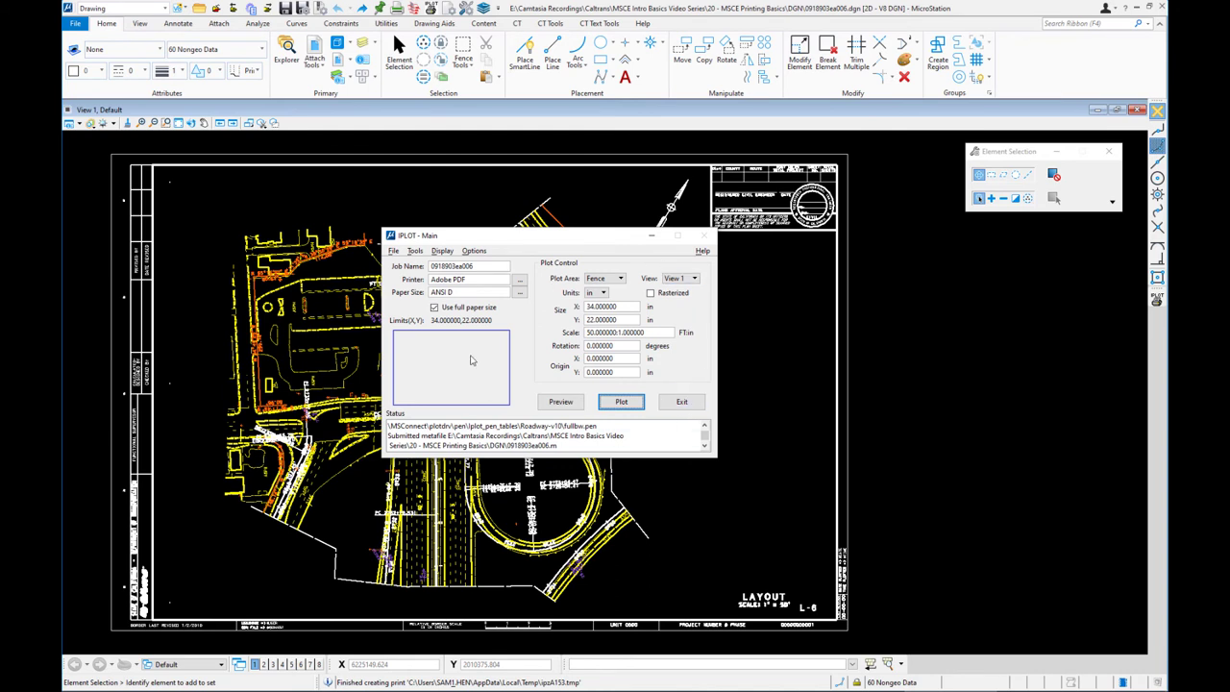
{"action": "left_click", "coordinate": [682, 403]}
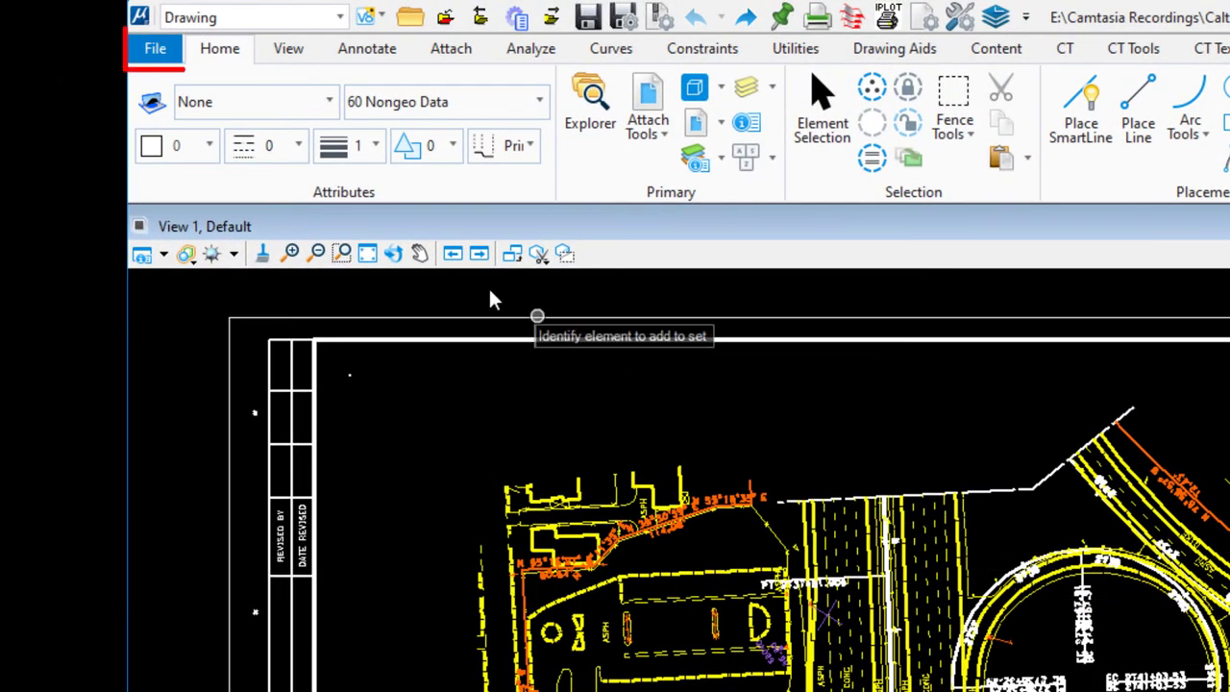
- Open InterPlot Organizer and start a new plot set from selected files
{"action": "left_click", "coordinate": [158, 53]}
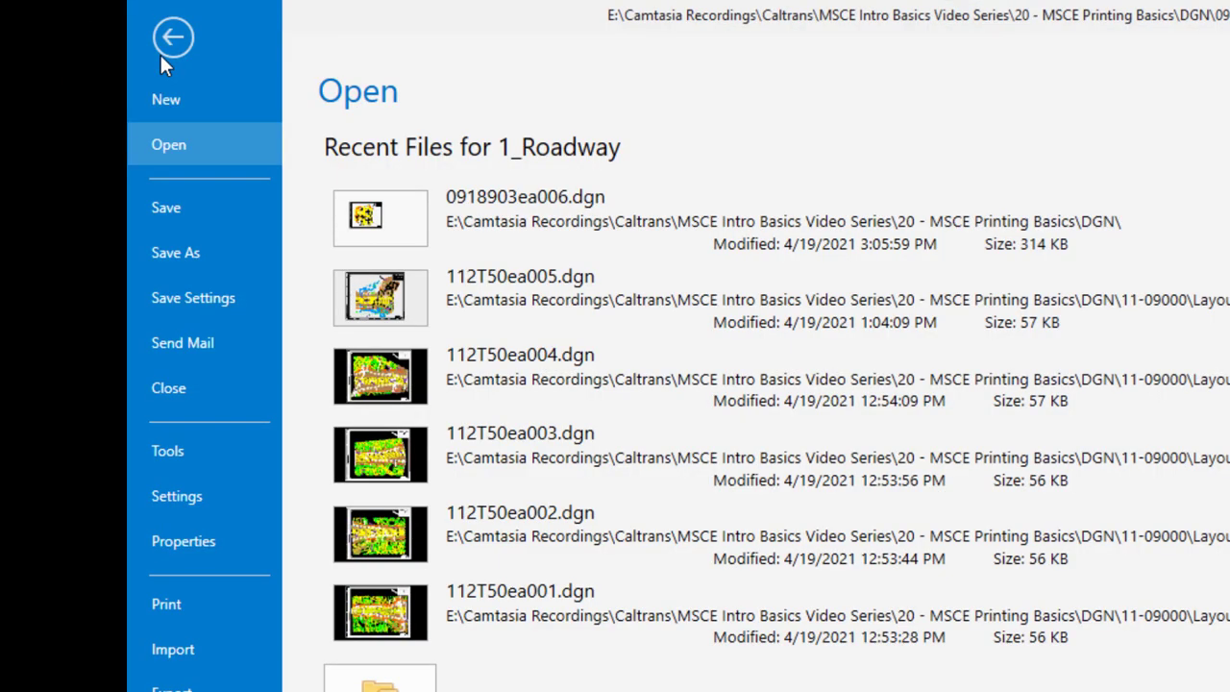
{"action": "left_click", "coordinate": [208, 605]}
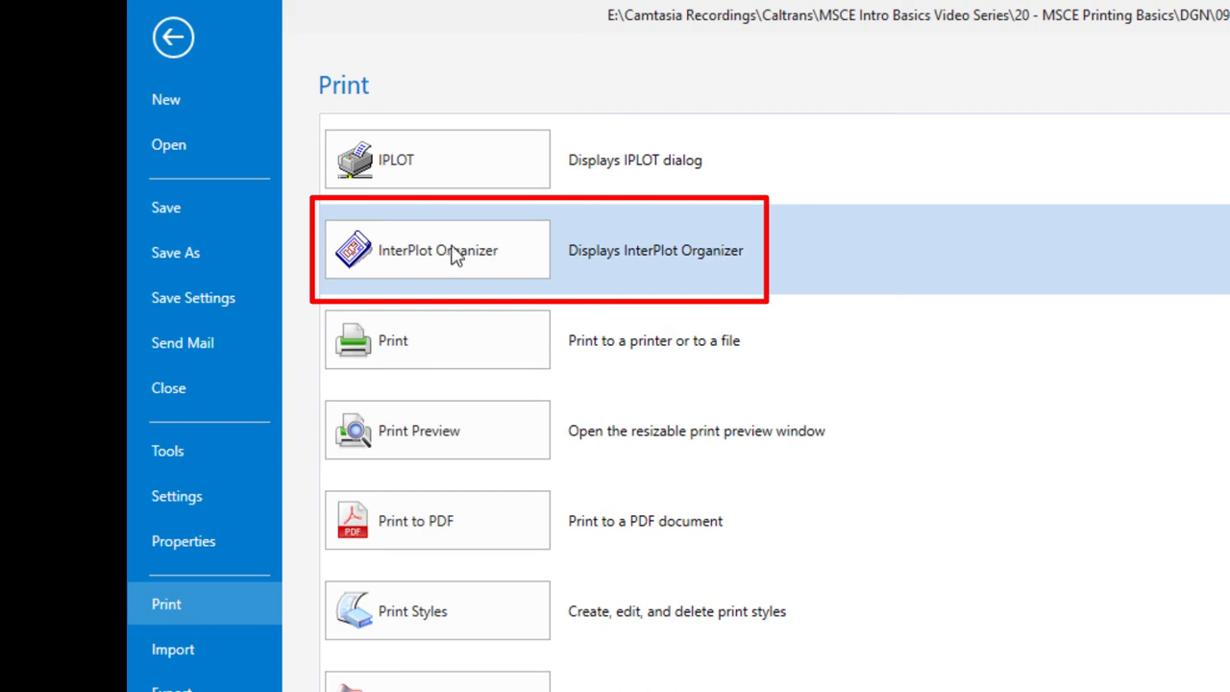
{"action": "left_click", "coordinate": [536, 261]}
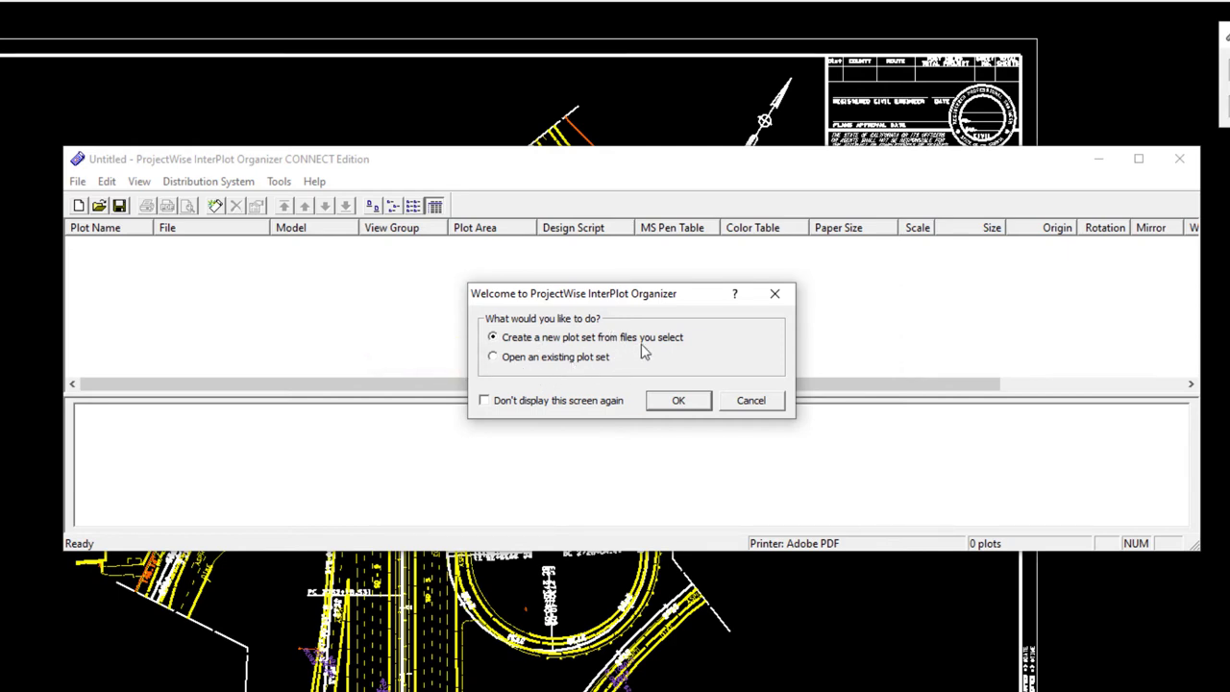
{"action": "left_click", "coordinate": [679, 401]}
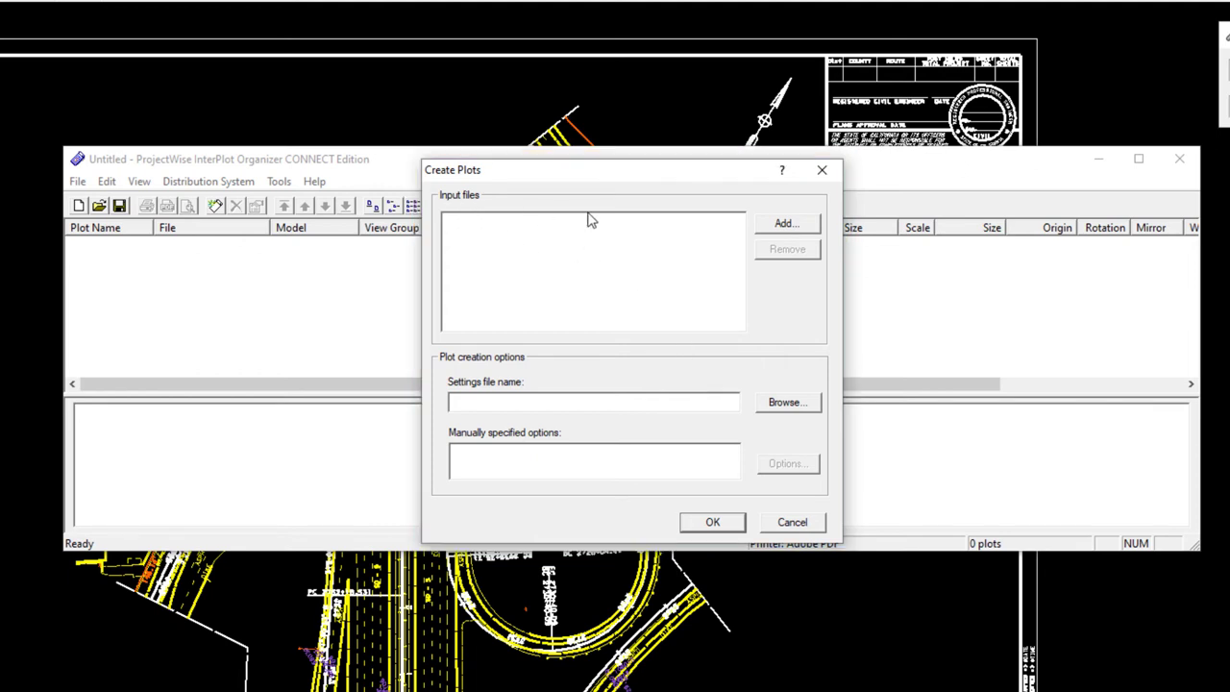
- Add the MicroStation DGN files 112T50ea001.dgn through 112T50ea005.dgn from the Layouts folder as the plot set's input files
{"action": "left_click", "coordinate": [785, 224]}
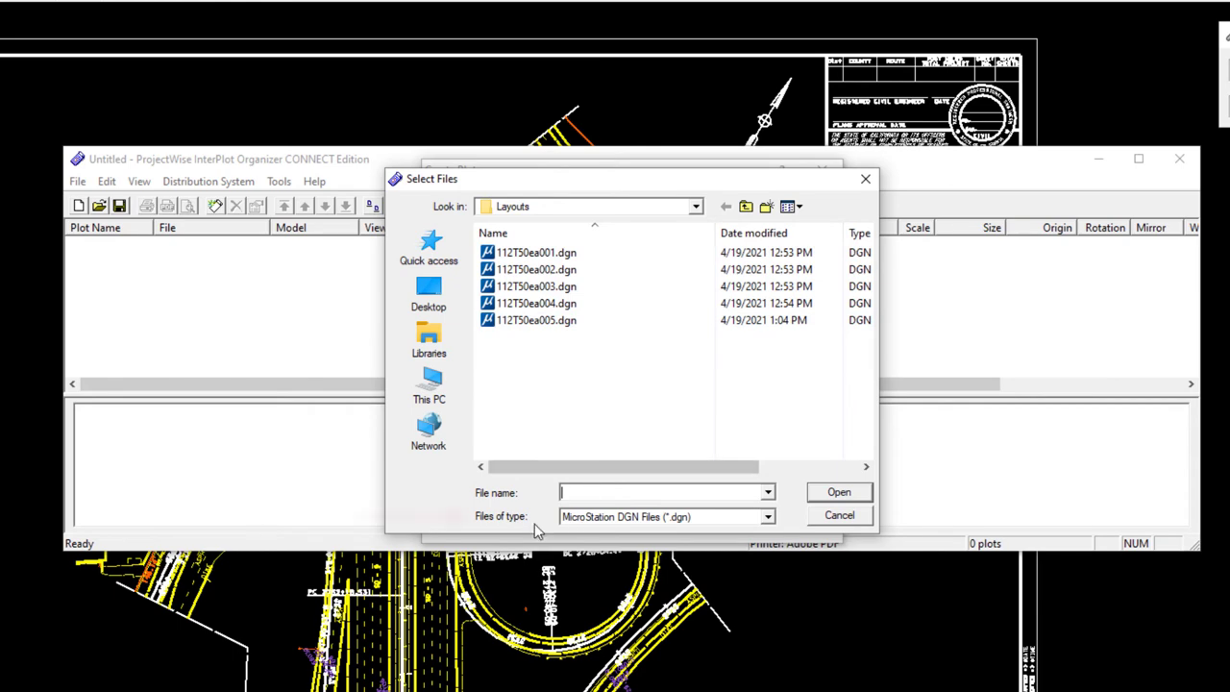
{"action": "left_click", "coordinate": [768, 517]}
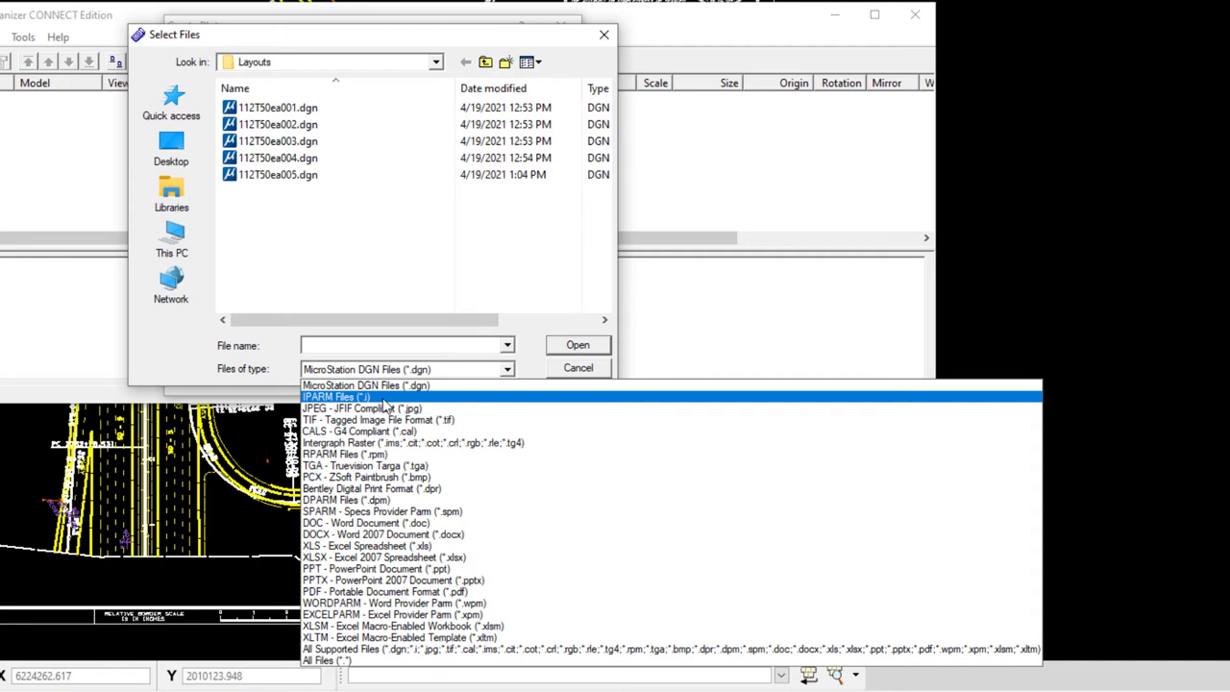
{"action": "left_click", "coordinate": [330, 387]}
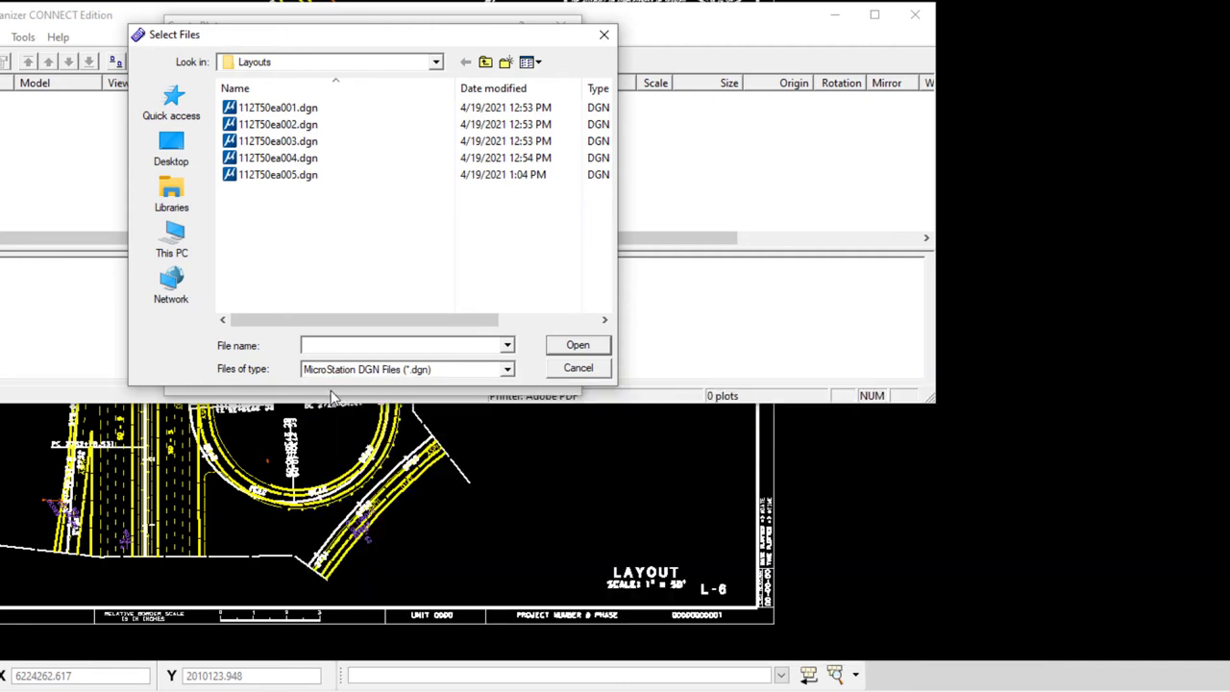
{"action": "left_click", "coordinate": [287, 110]}
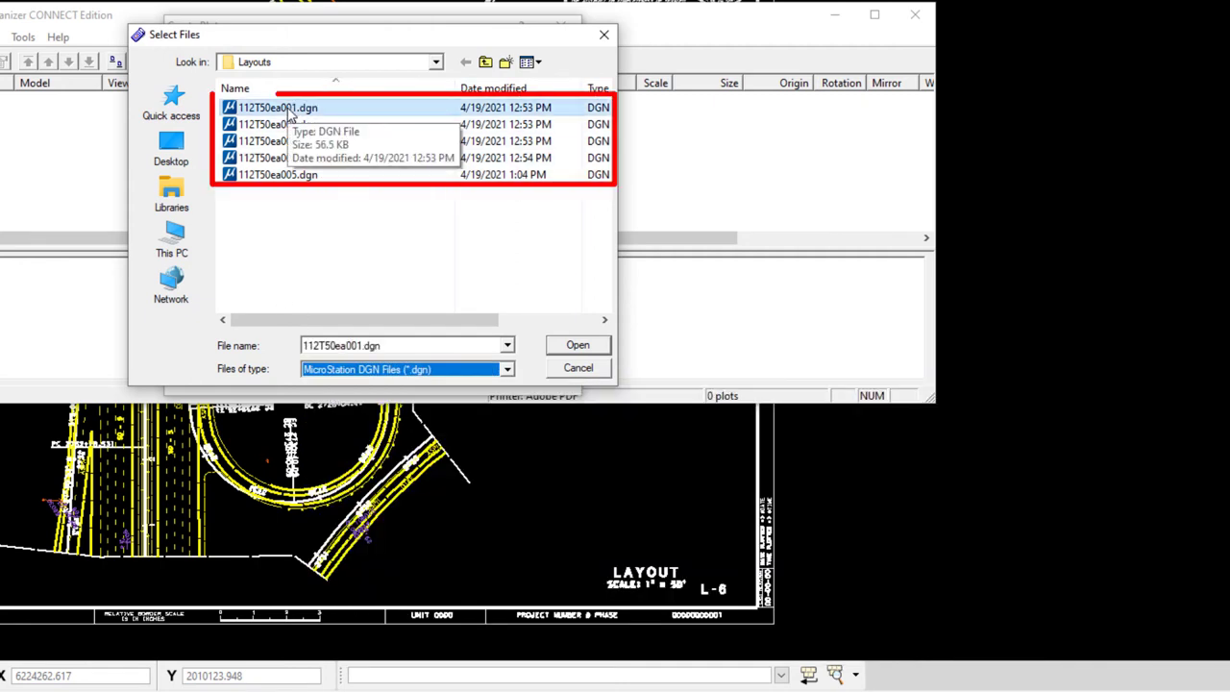
{"action": "left_click", "coordinate": [311, 179], "text": "shift"}
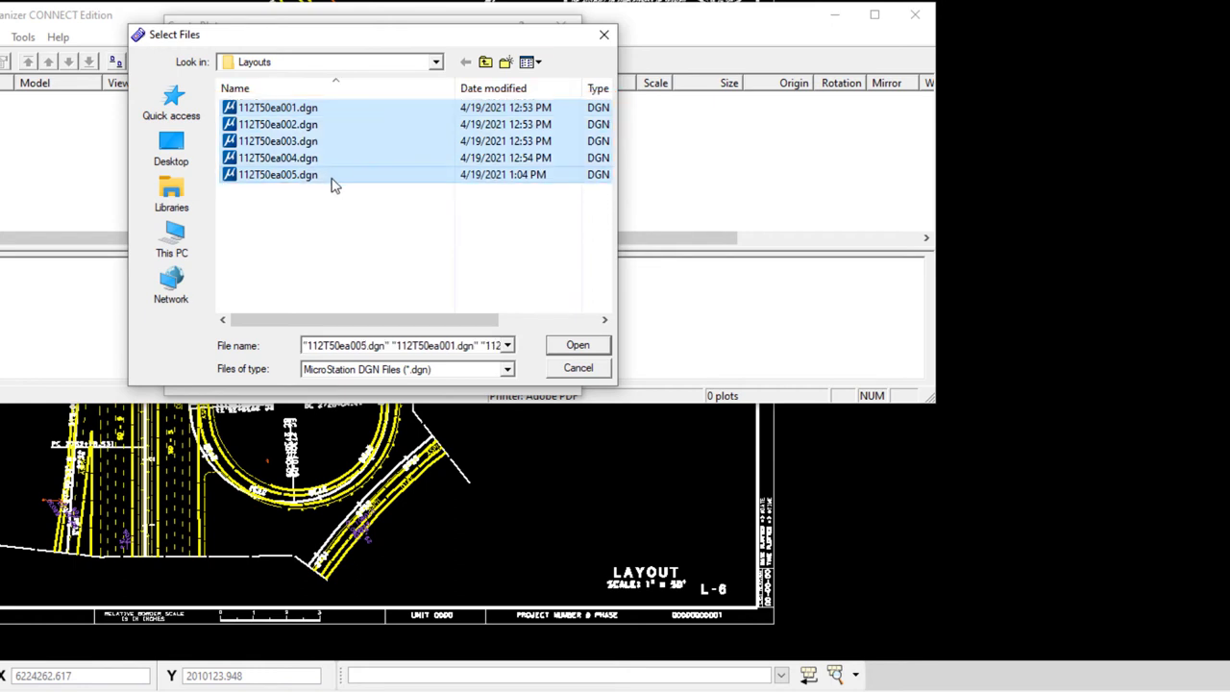
{"action": "left_click", "coordinate": [575, 345]}
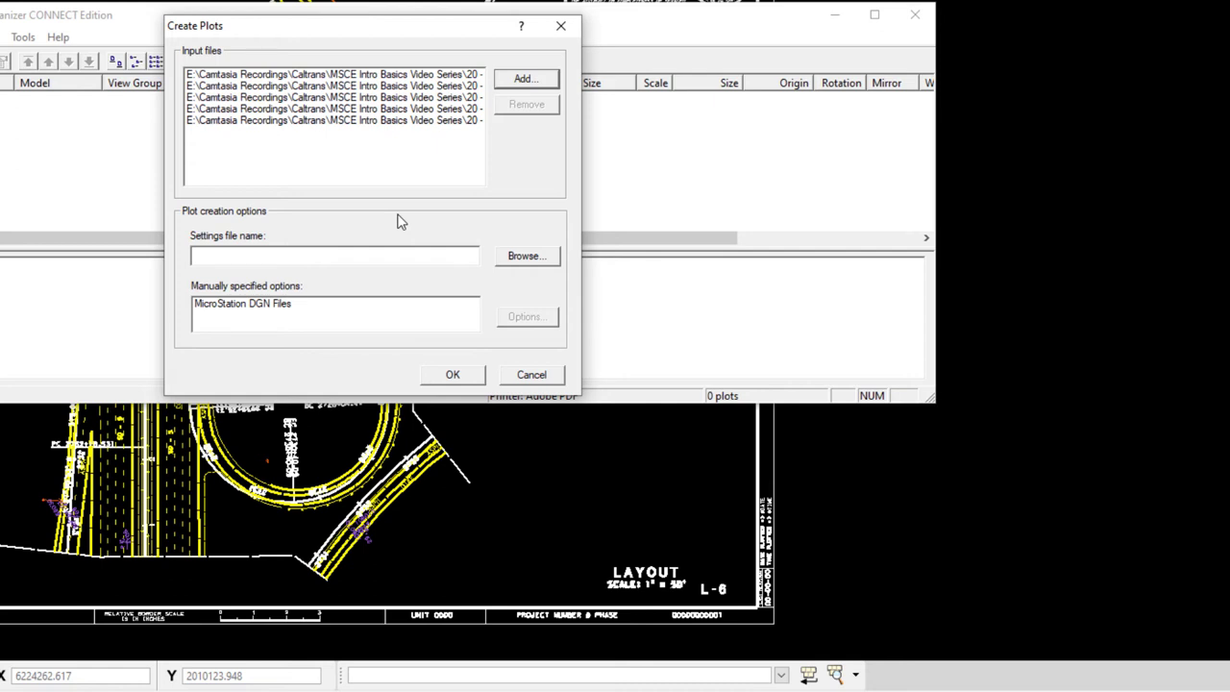
- In the plot creation options for MicroStation DGN files, set the paper size to ANSI D and maximize the plot size
{"action": "left_click", "coordinate": [245, 305]}
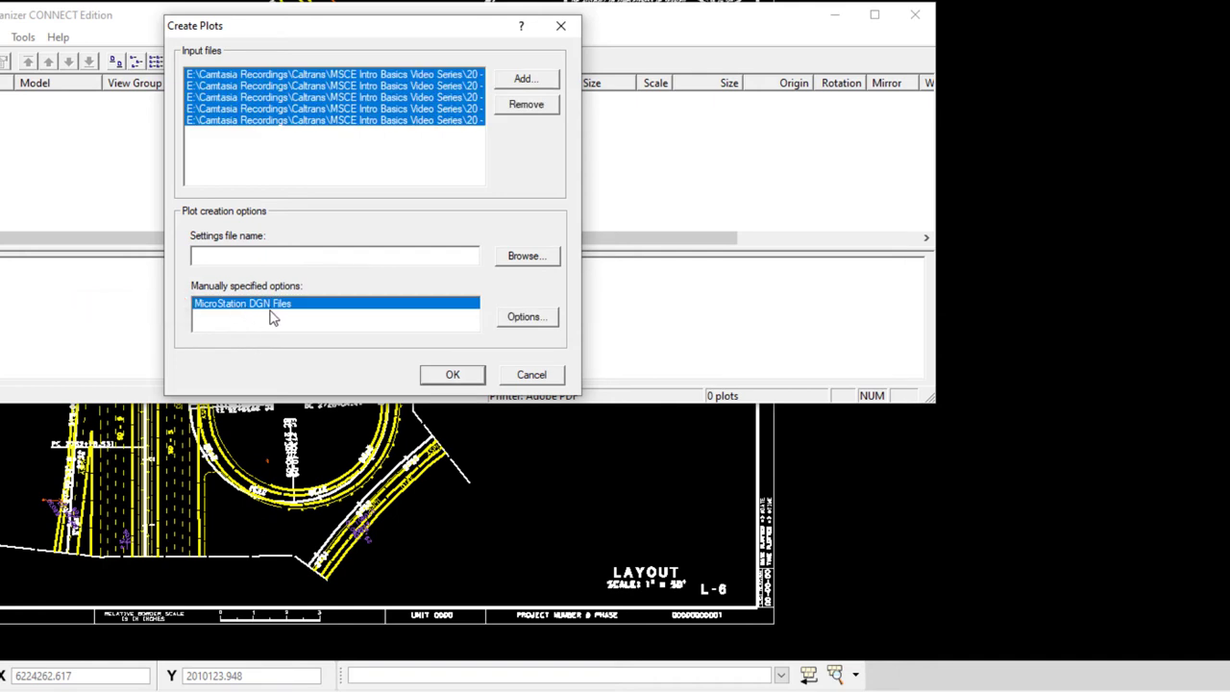
{"action": "left_click", "coordinate": [536, 325]}
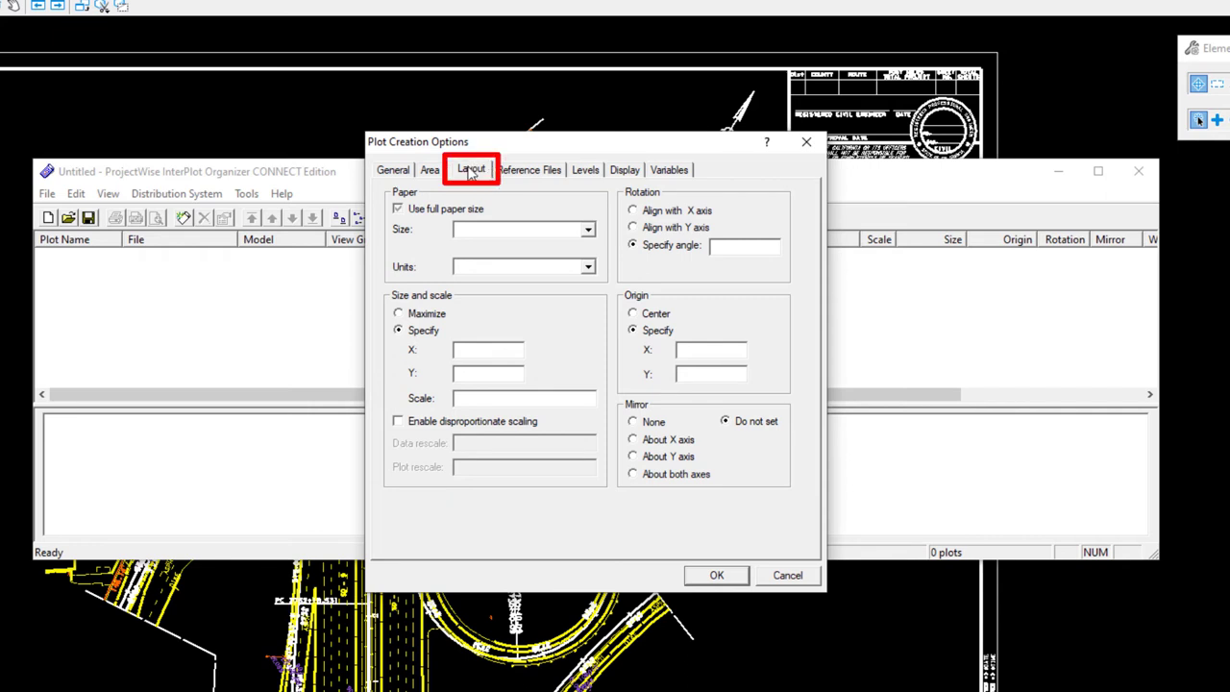
{"action": "left_click", "coordinate": [588, 233]}
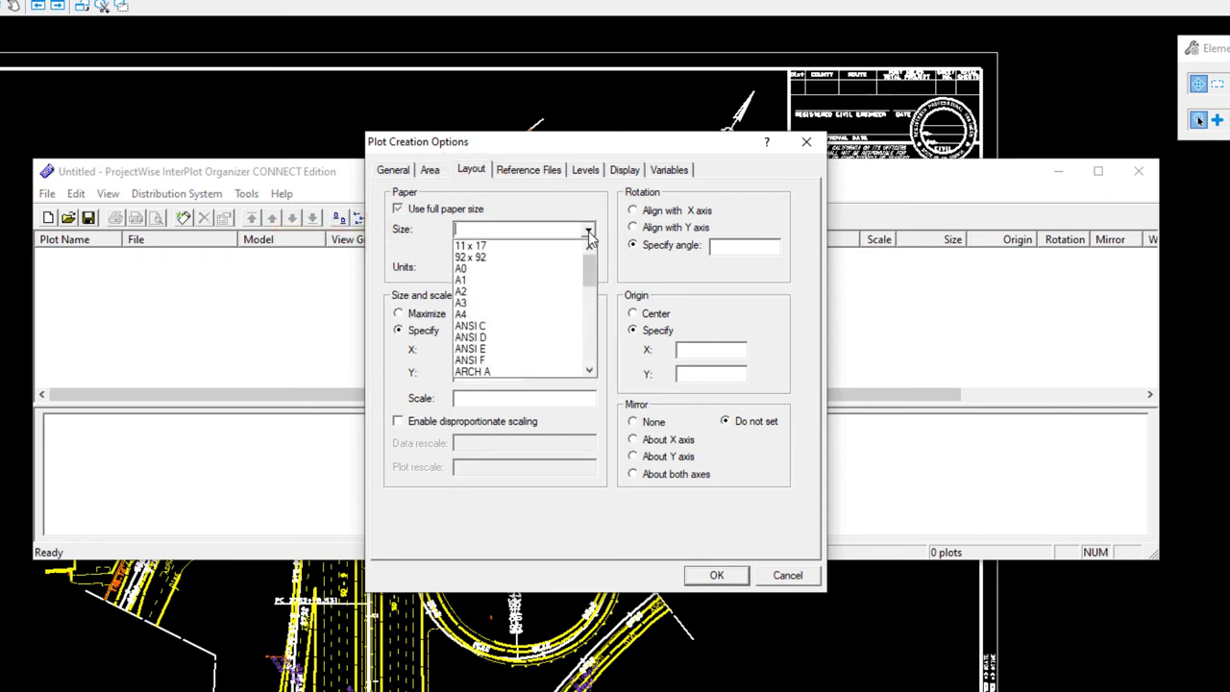
{"action": "left_click", "coordinate": [488, 338]}
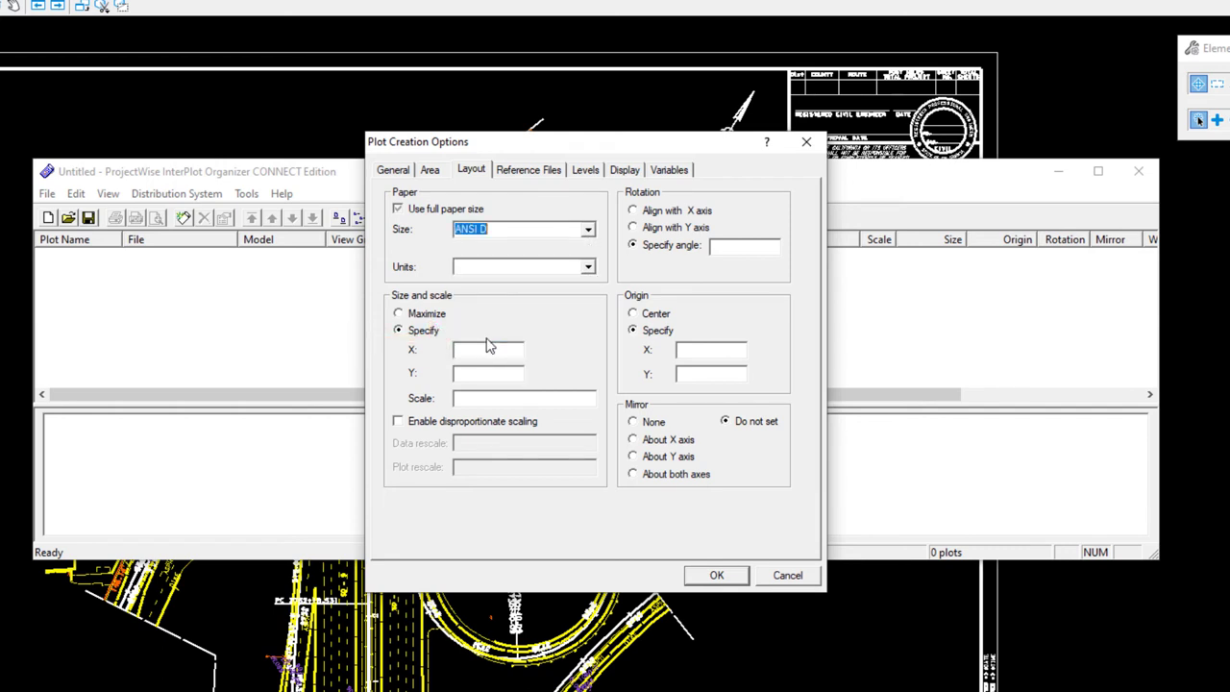
{"action": "left_click", "coordinate": [415, 317]}
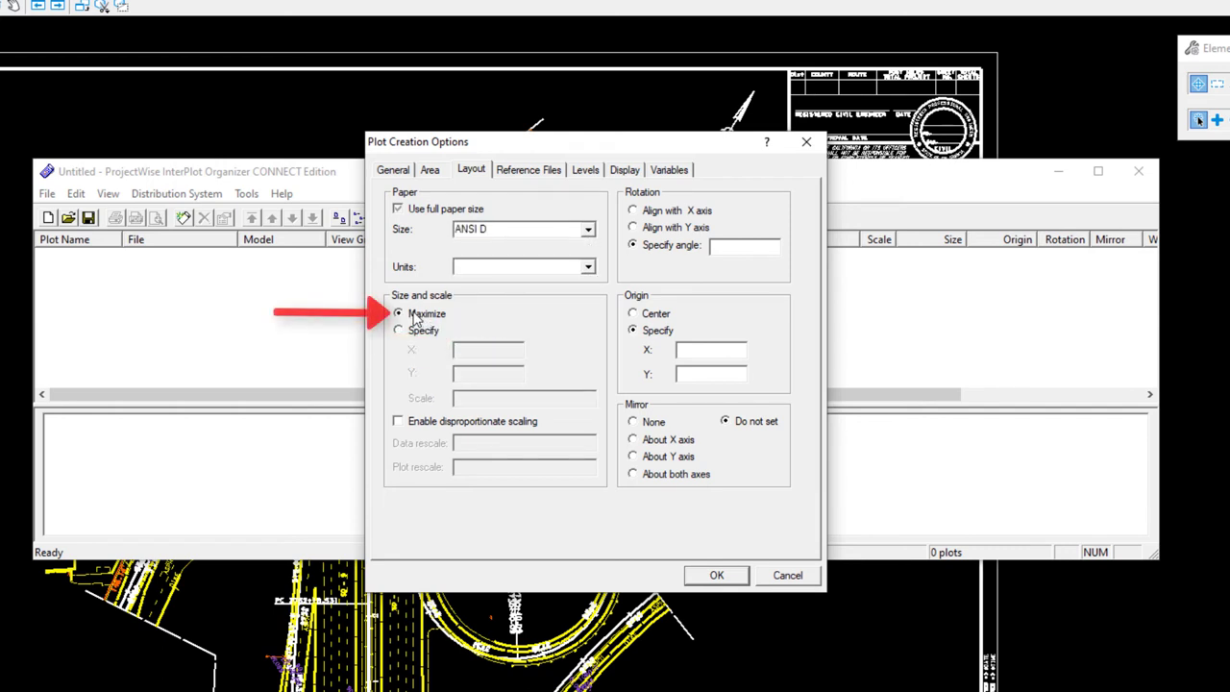
- Define the plot area automatically by describing a plot shape with color 252, searched for in master and reference files
{"action": "left_click", "coordinate": [431, 177]}
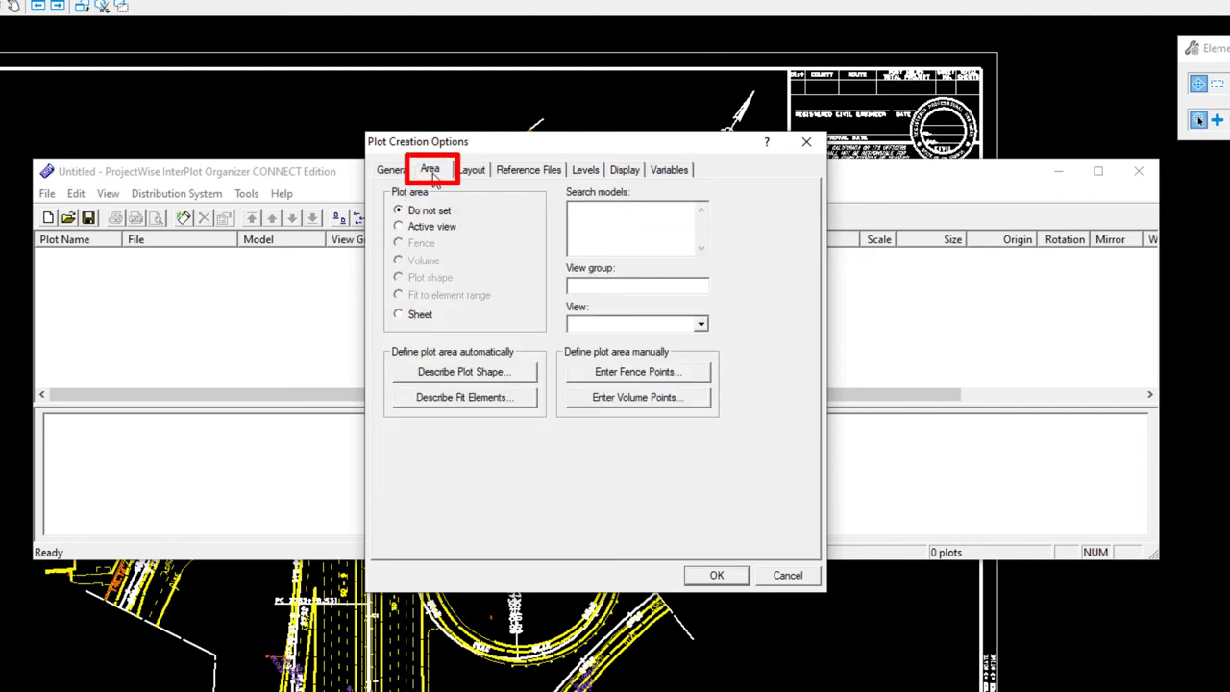
{"action": "left_click", "coordinate": [461, 372]}
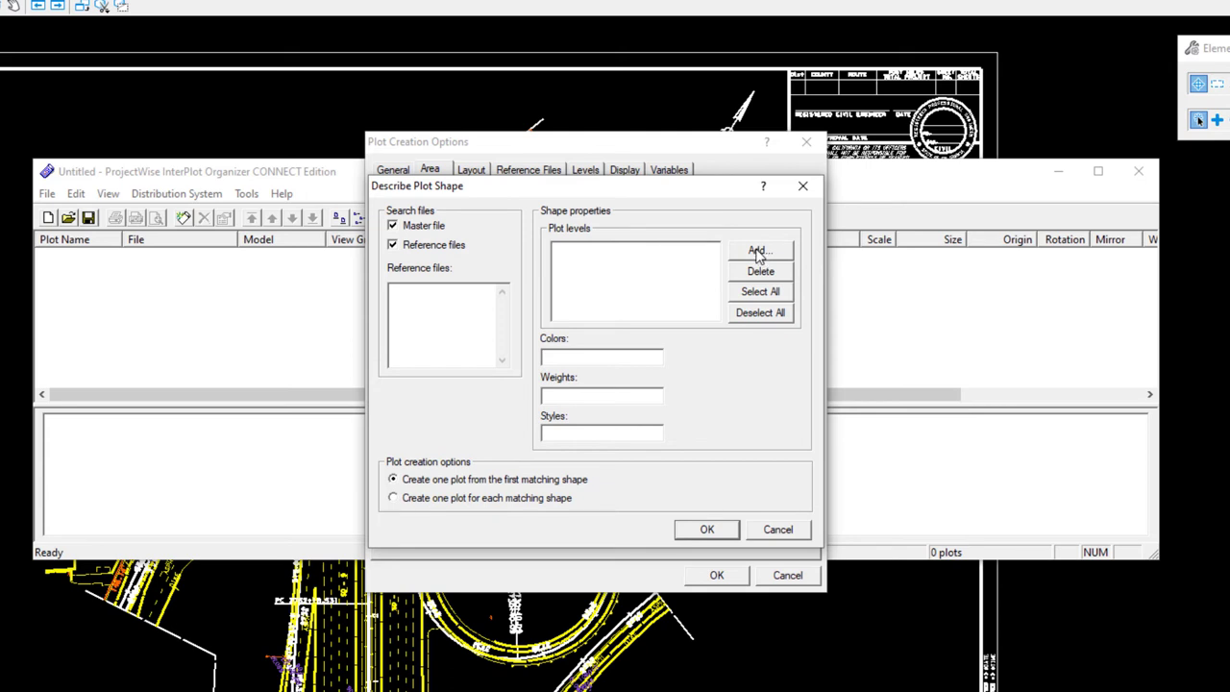
{"action": "left_click", "coordinate": [575, 357]}
{"action": "type", "text": "252"}
{"action": "left_click", "coordinate": [710, 530]}
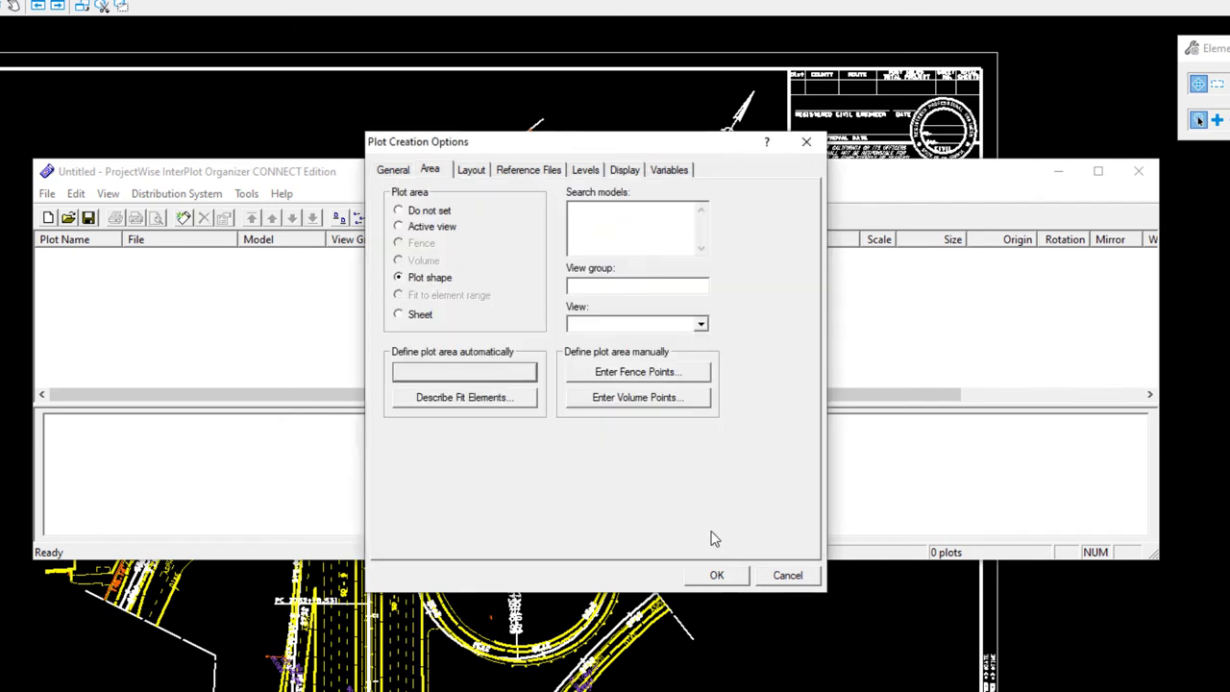
- Set the resymbolization file to a design script and browse to C:\Caltrans\HQ\MSConnect\plotdrv\pen\Iplot_pen_tables\Roadway-v10
{"action": "left_click", "coordinate": [396, 173]}
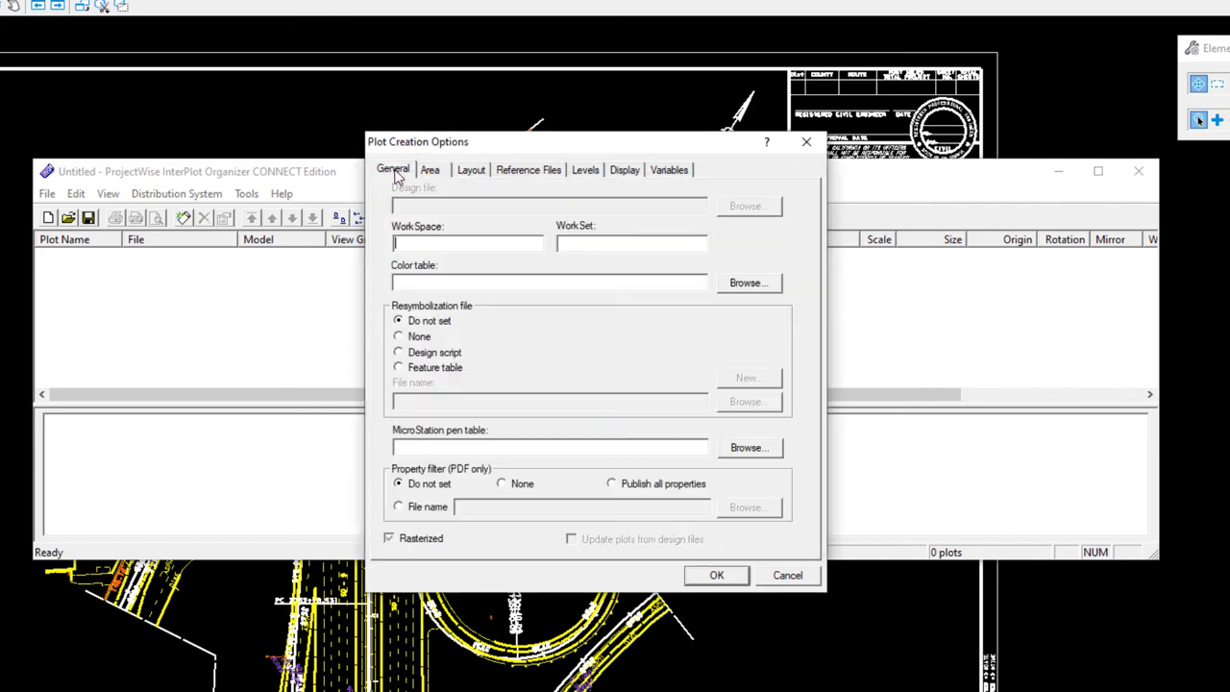
{"action": "left_click", "coordinate": [431, 354]}
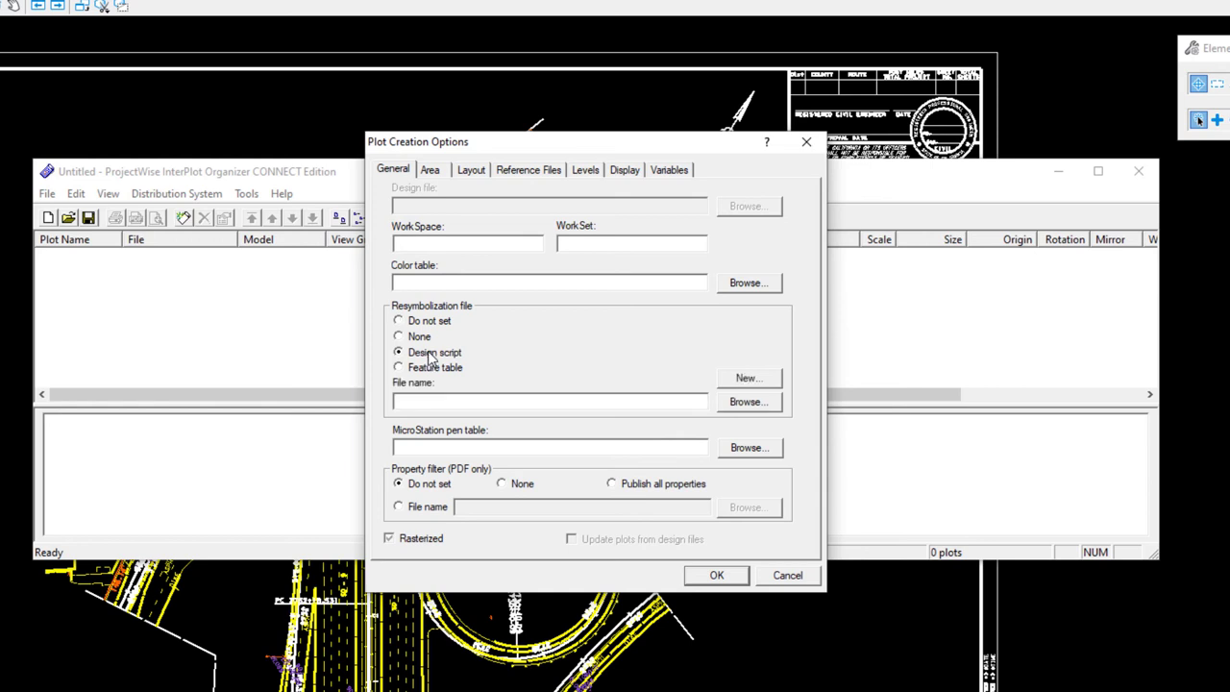
{"action": "left_click", "coordinate": [747, 402]}
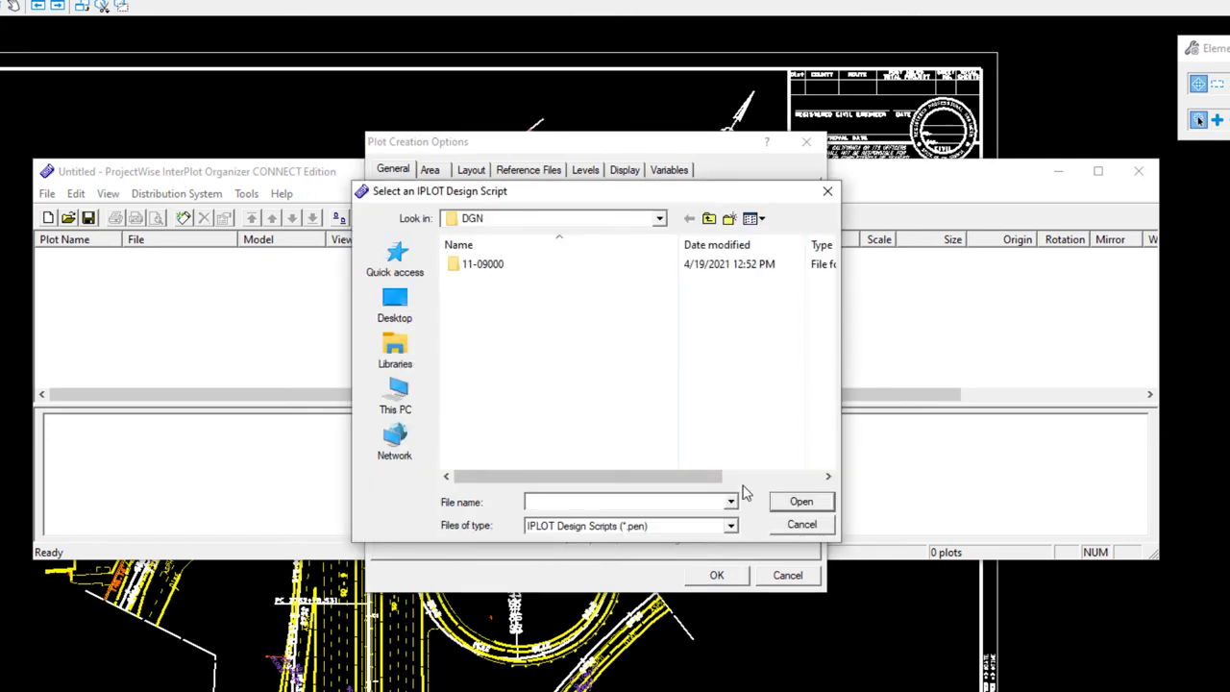
{"action": "left_click", "coordinate": [399, 393]}
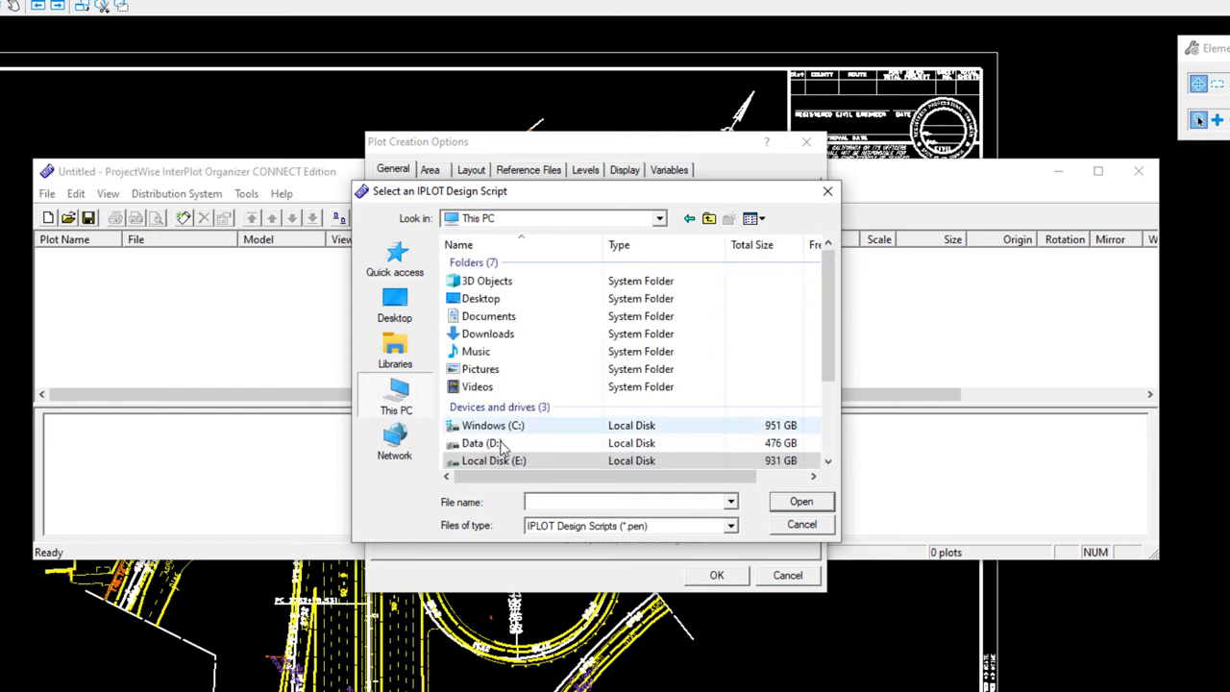
{"action": "double_click", "coordinate": [505, 426]}
{"action": "scroll", "coordinate": [497, 438], "scroll_direction": "down", "scroll_amount": 1}
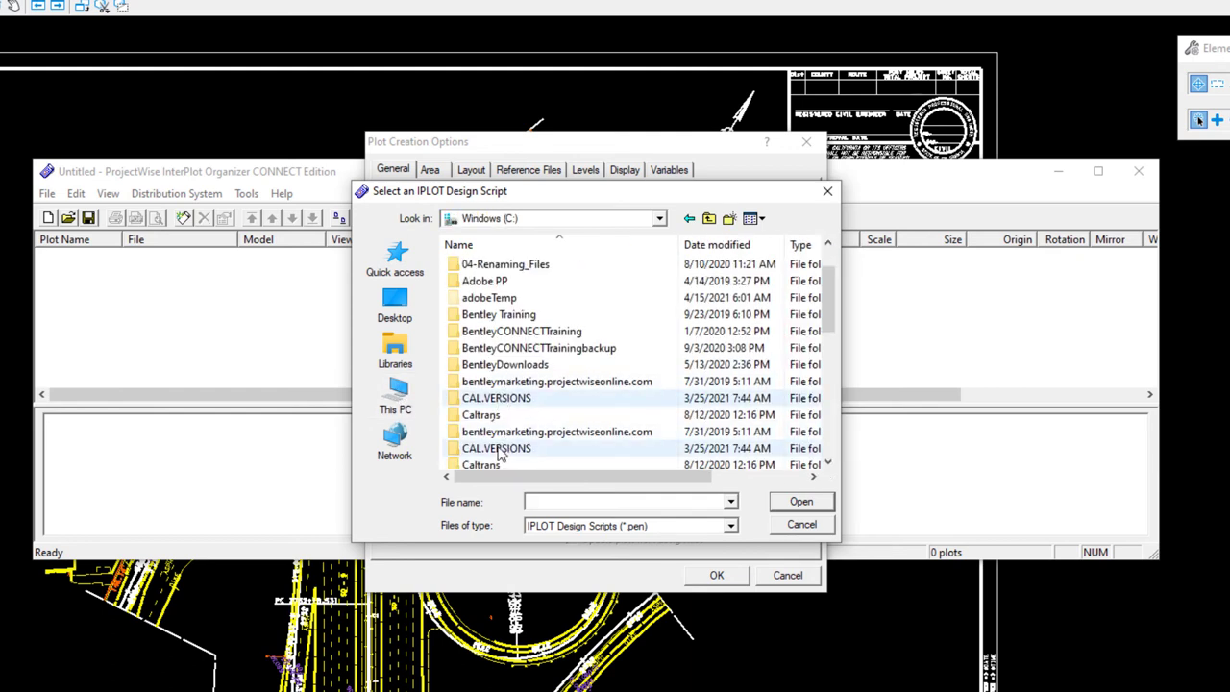
{"action": "double_click", "coordinate": [480, 415]}
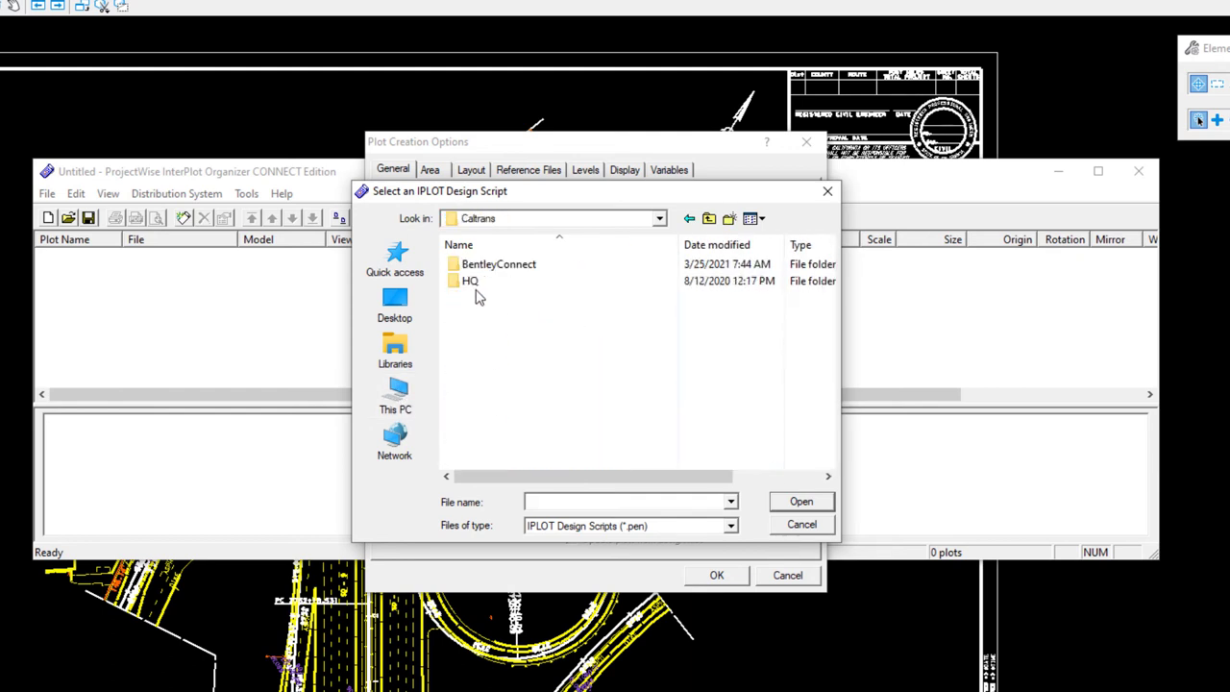
{"action": "double_click", "coordinate": [485, 283]}
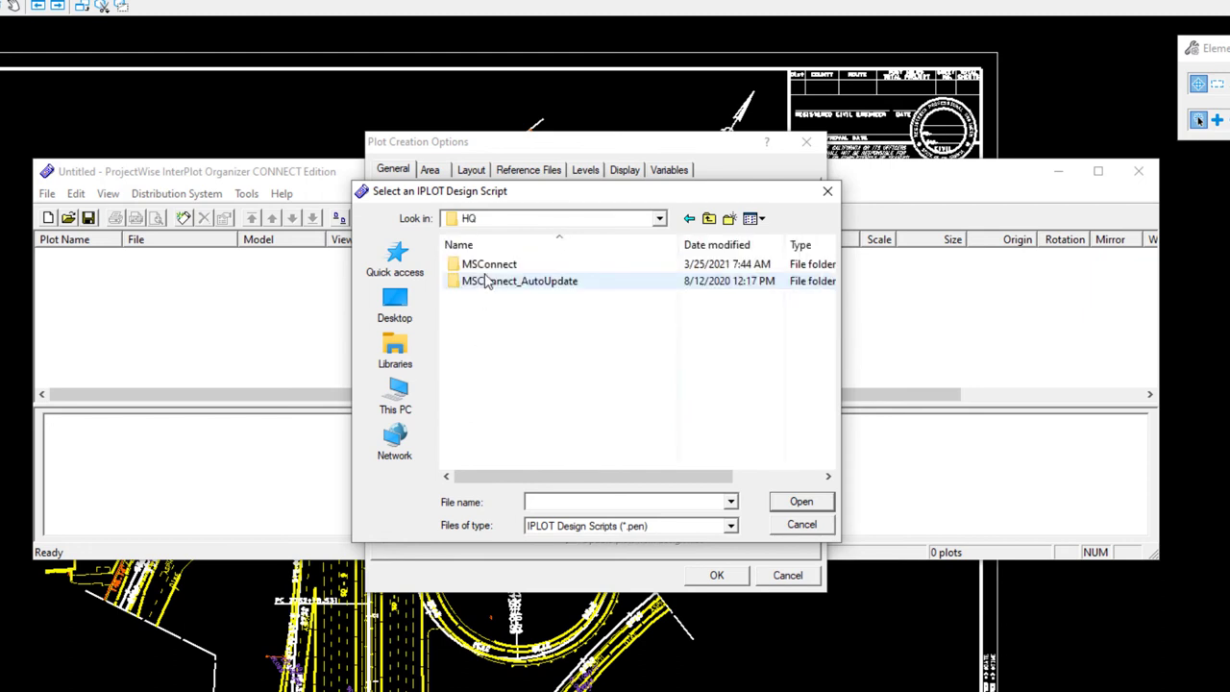
{"action": "double_click", "coordinate": [485, 266]}
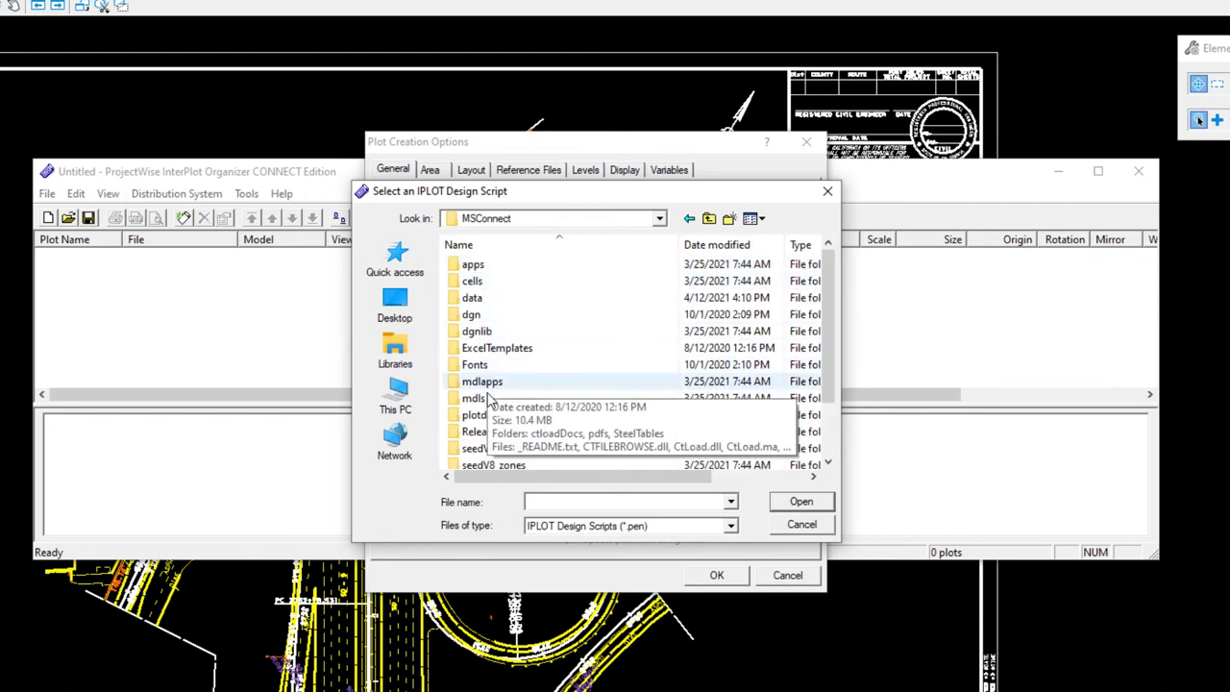
{"action": "double_click", "coordinate": [486, 418]}
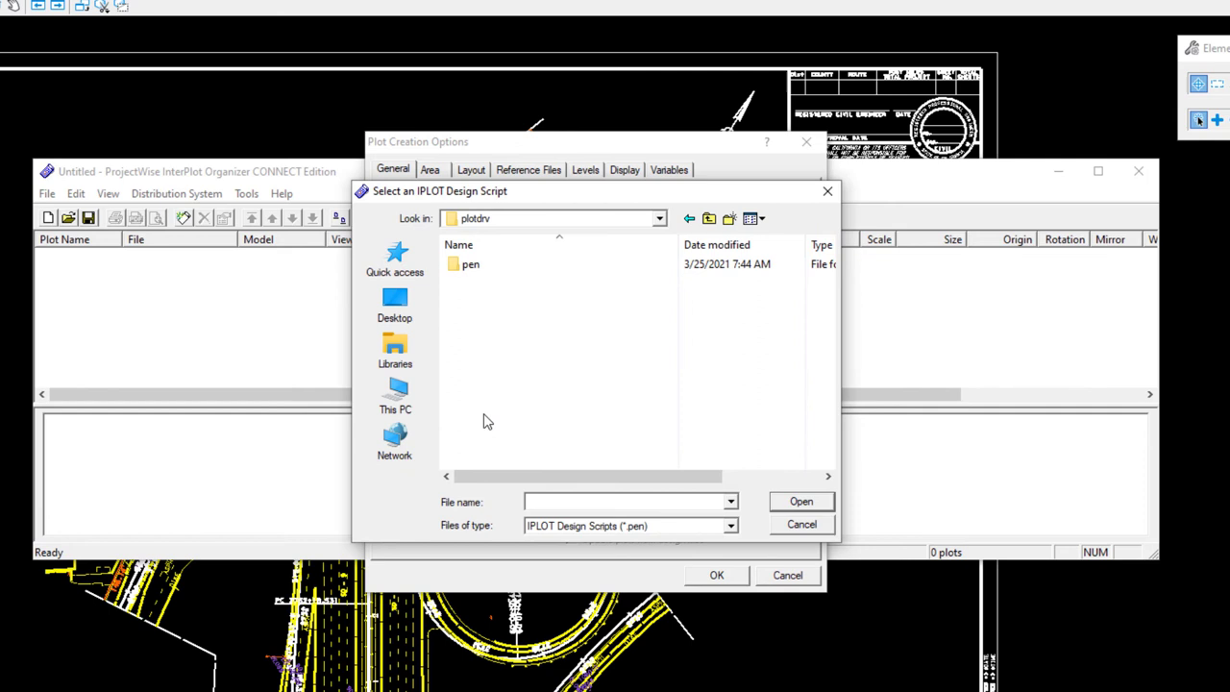
{"action": "double_click", "coordinate": [473, 271]}
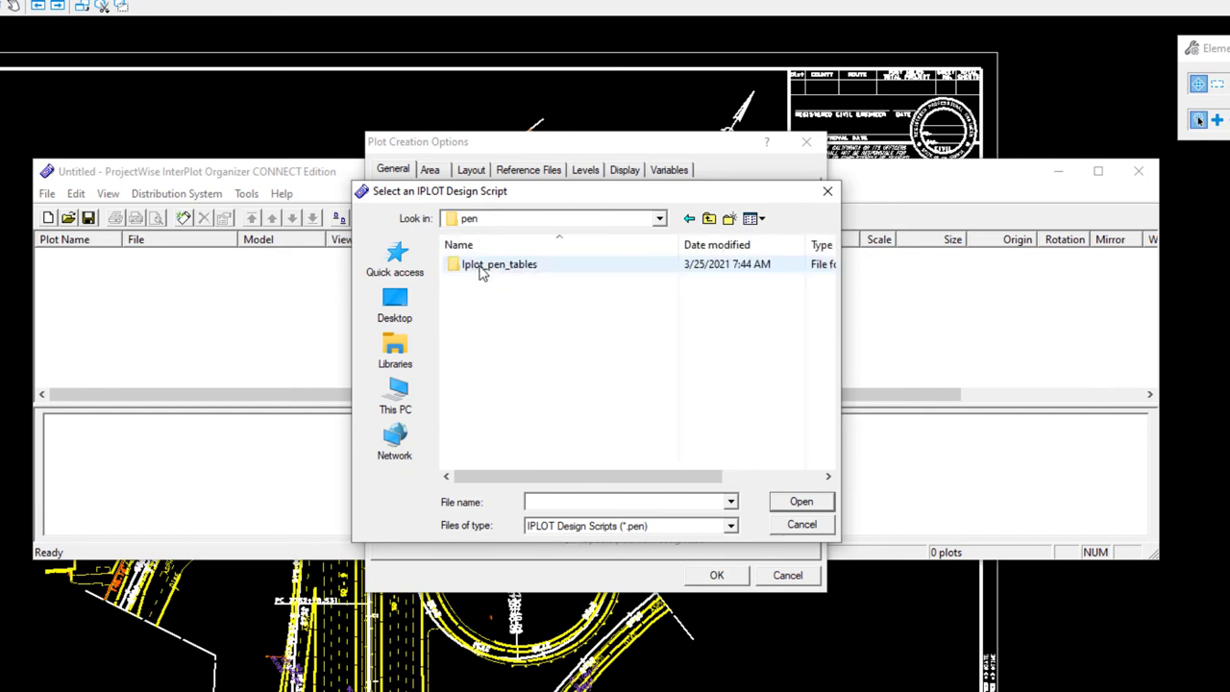
{"action": "double_click", "coordinate": [484, 269]}
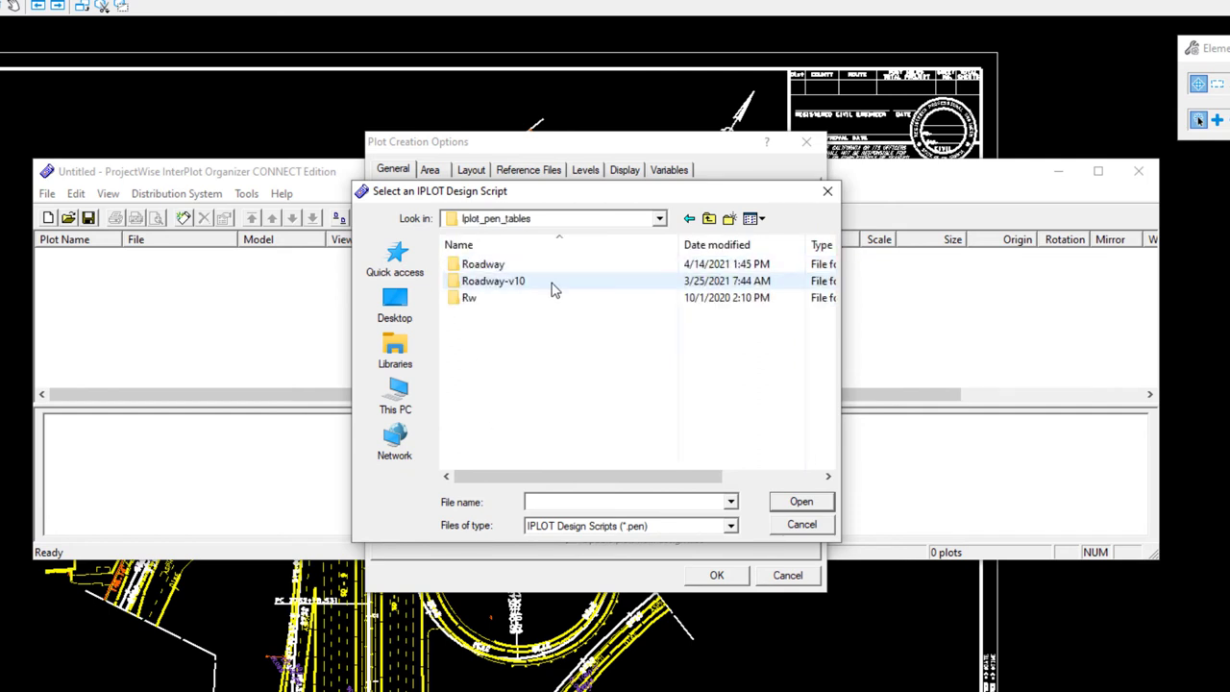
{"action": "double_click", "coordinate": [492, 282]}
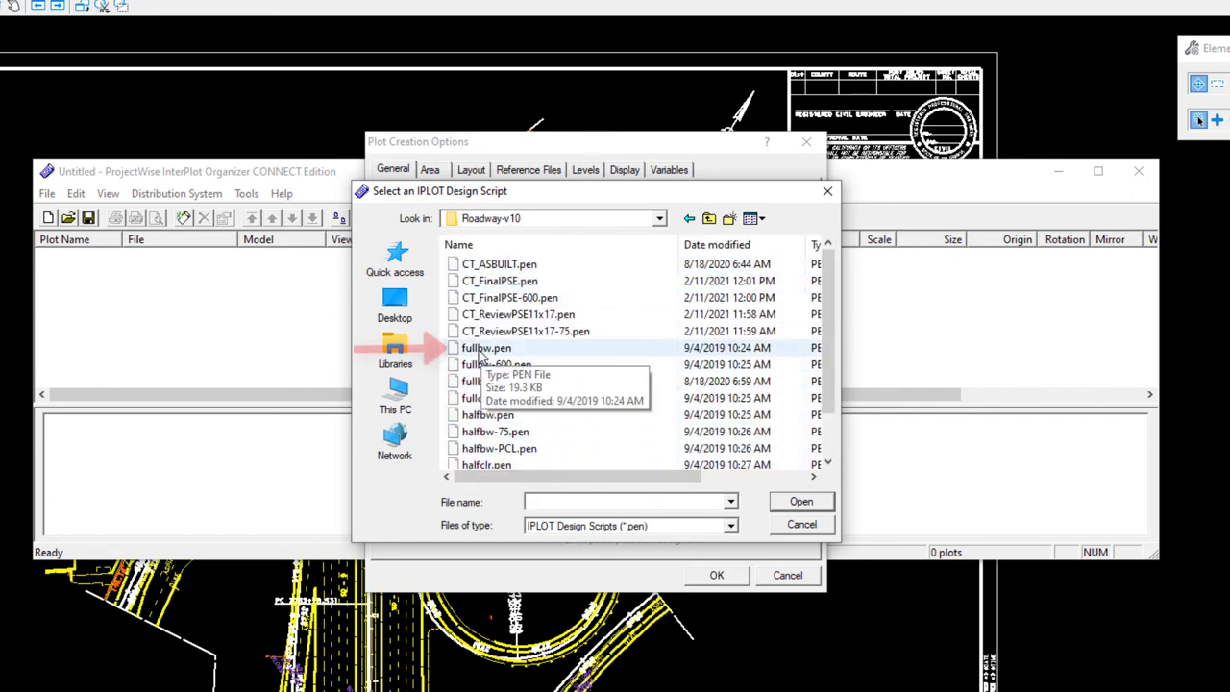
- Load fullbw.pen as the design script and create the plots from the input files with these options
{"action": "left_click", "coordinate": [480, 352]}
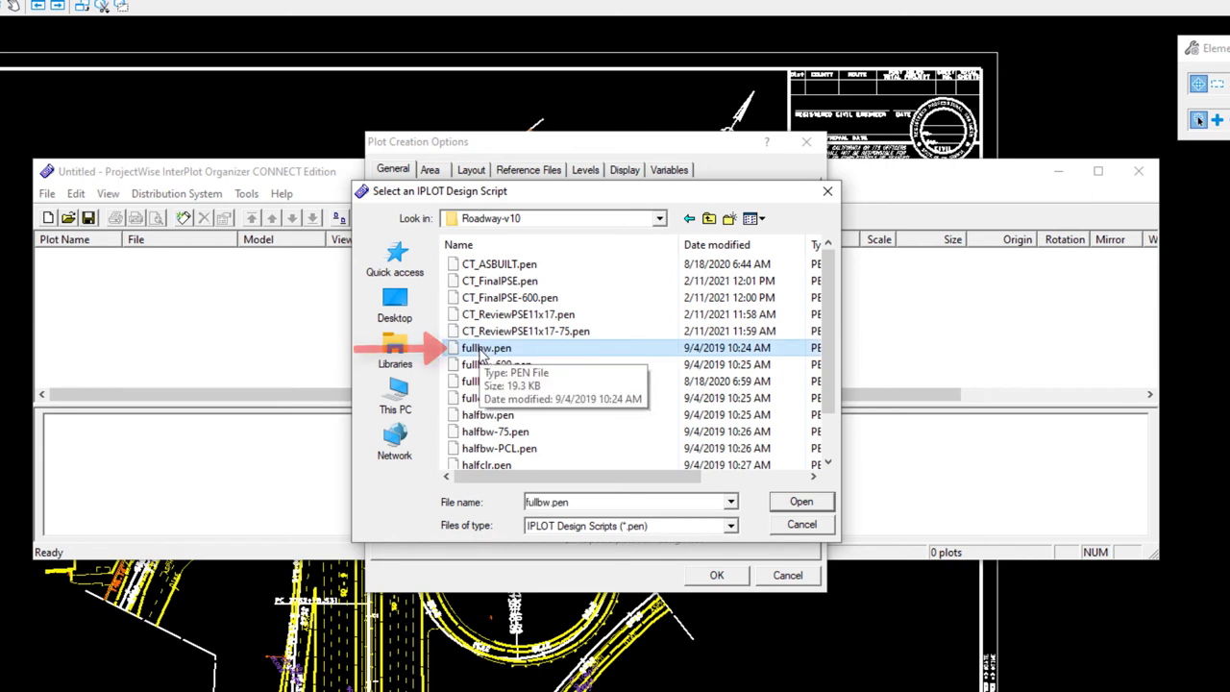
{"action": "left_click", "coordinate": [802, 502]}
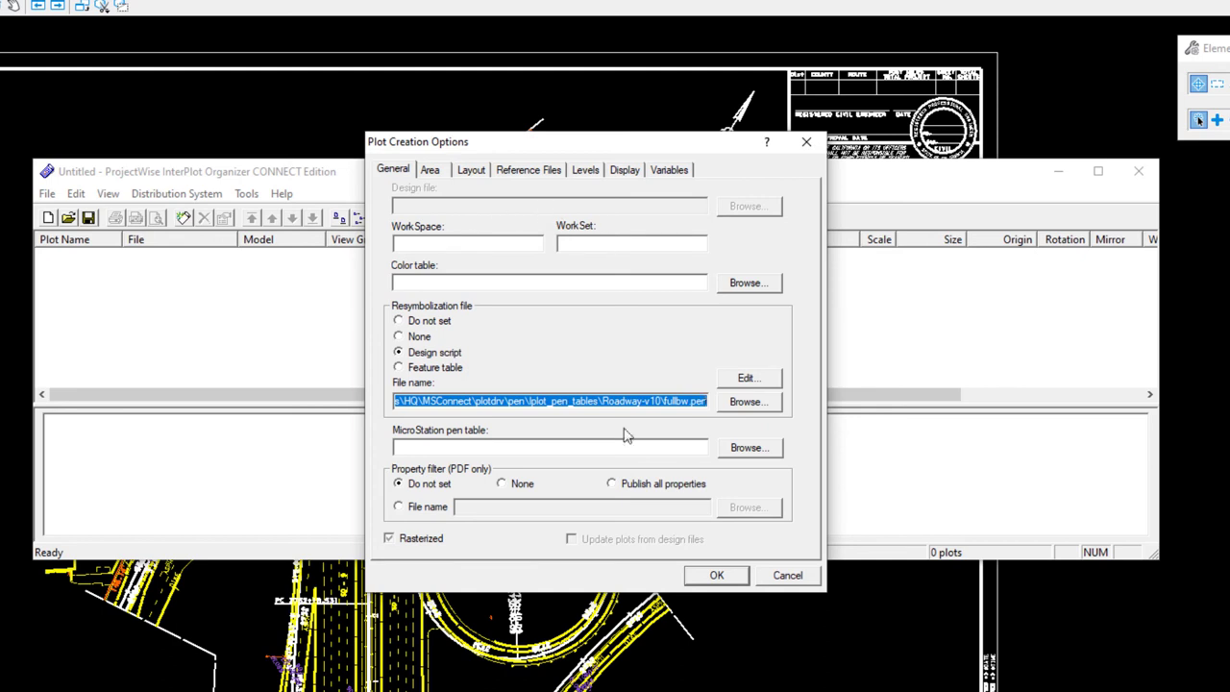
{"action": "left_click", "coordinate": [717, 574]}
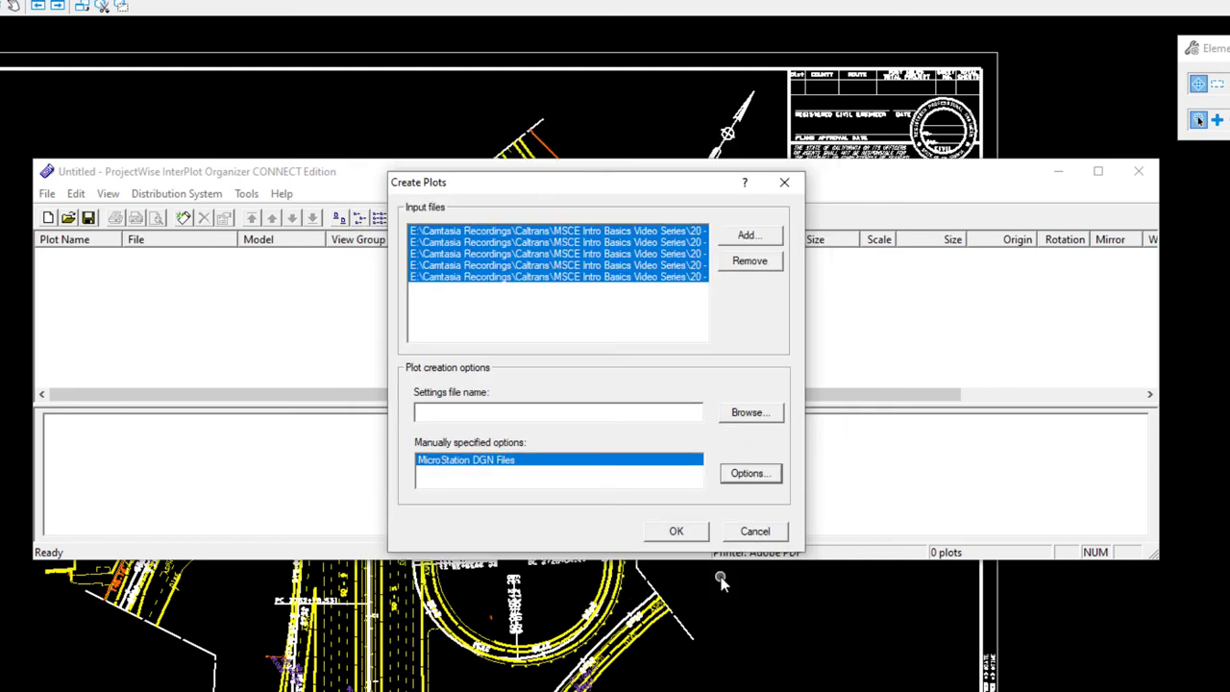
{"action": "left_click", "coordinate": [677, 532]}
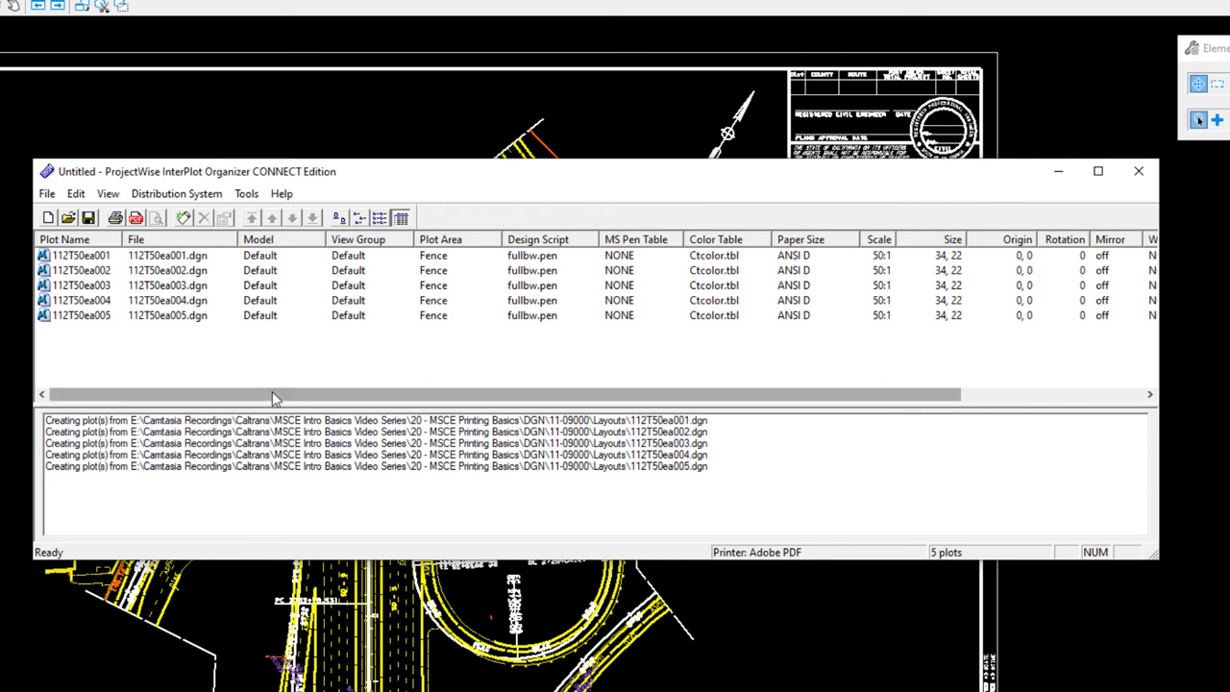
- Modify the properties of all five plots, 112T50ea001 through 112T50ea005, to paper size 11 x 17 with maximized plot size
{"action": "left_click", "coordinate": [89, 258]}
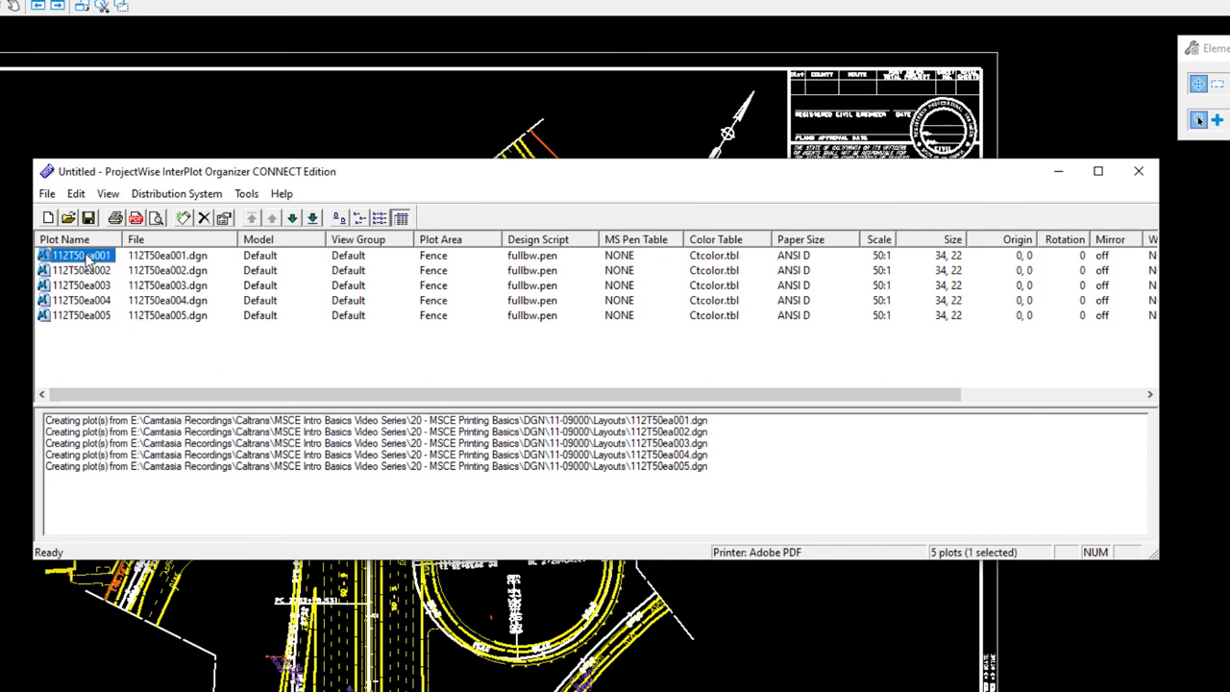
{"action": "left_click", "coordinate": [100, 315], "text": "shift"}
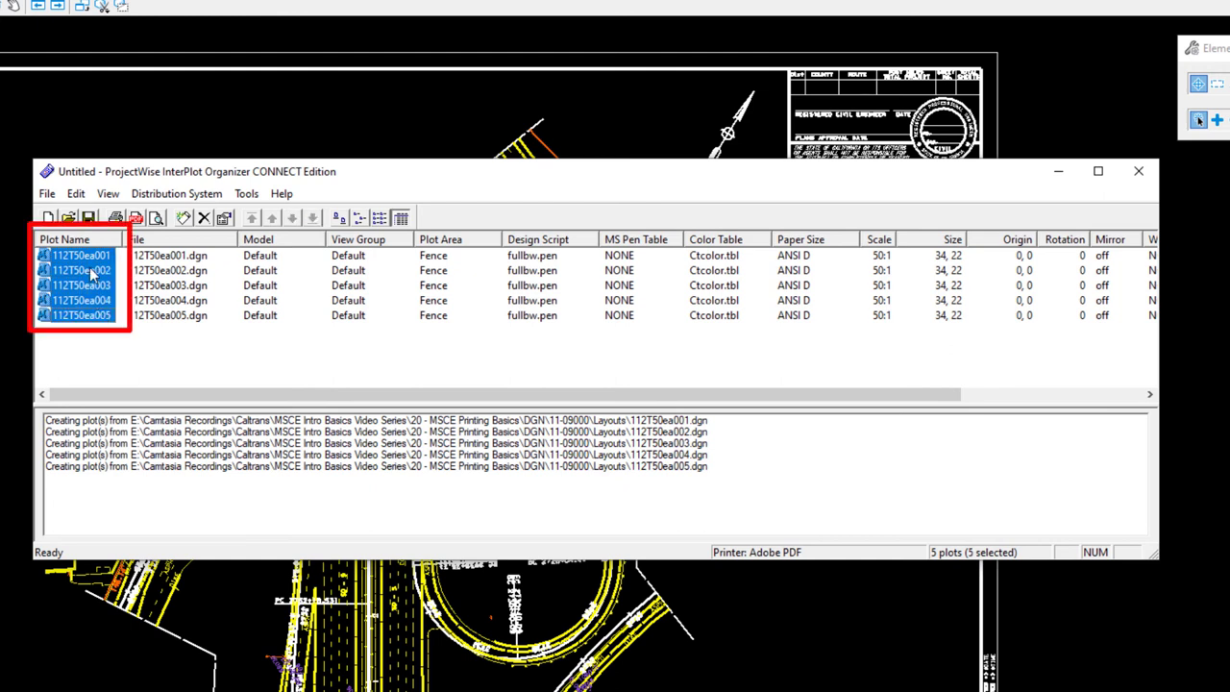
{"action": "right_click", "coordinate": [93, 272]}
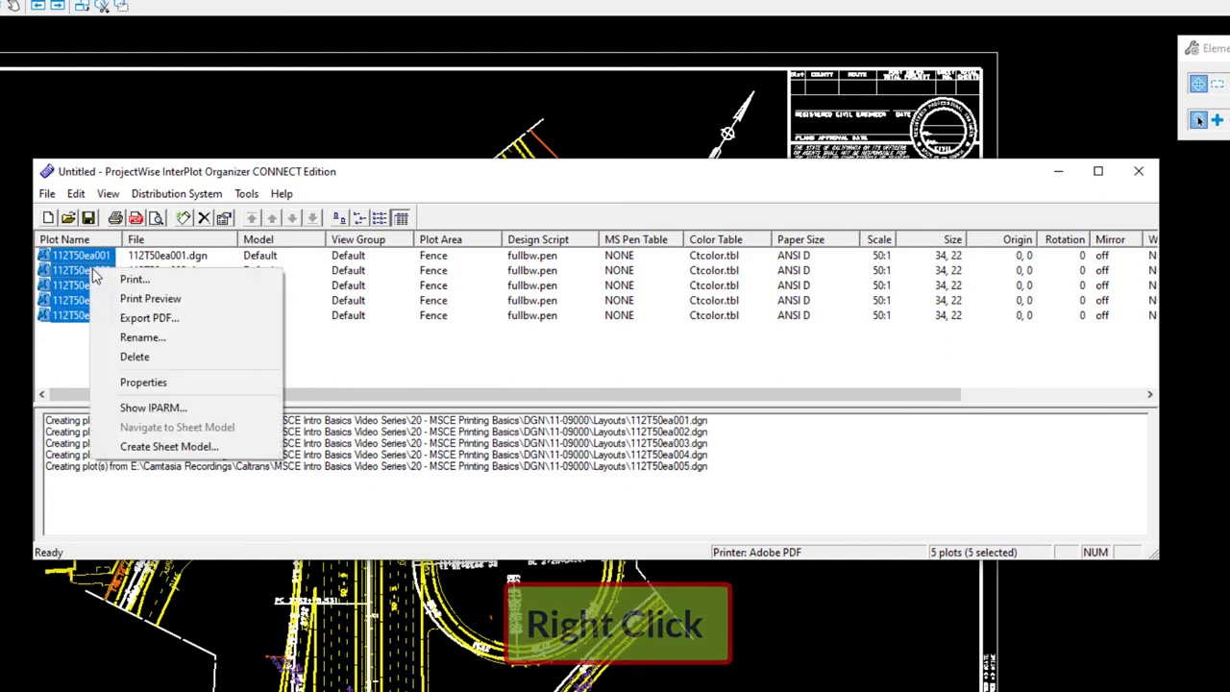
{"action": "left_click", "coordinate": [143, 382]}
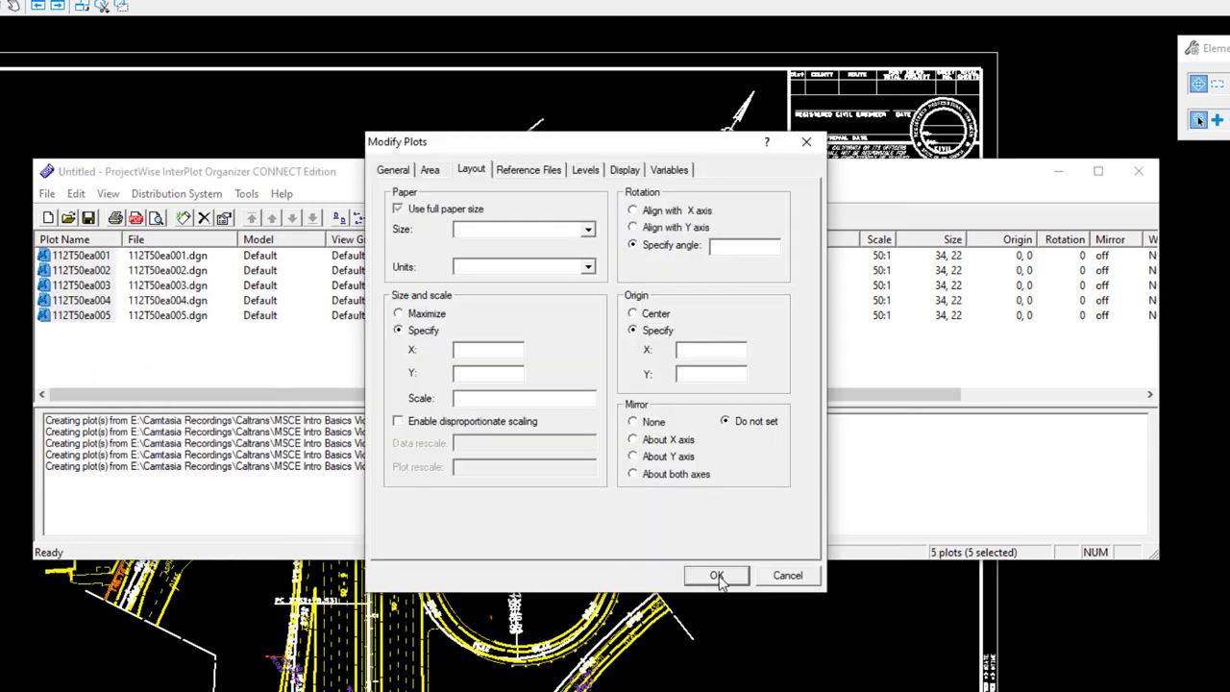
{"action": "left_click", "coordinate": [589, 234]}
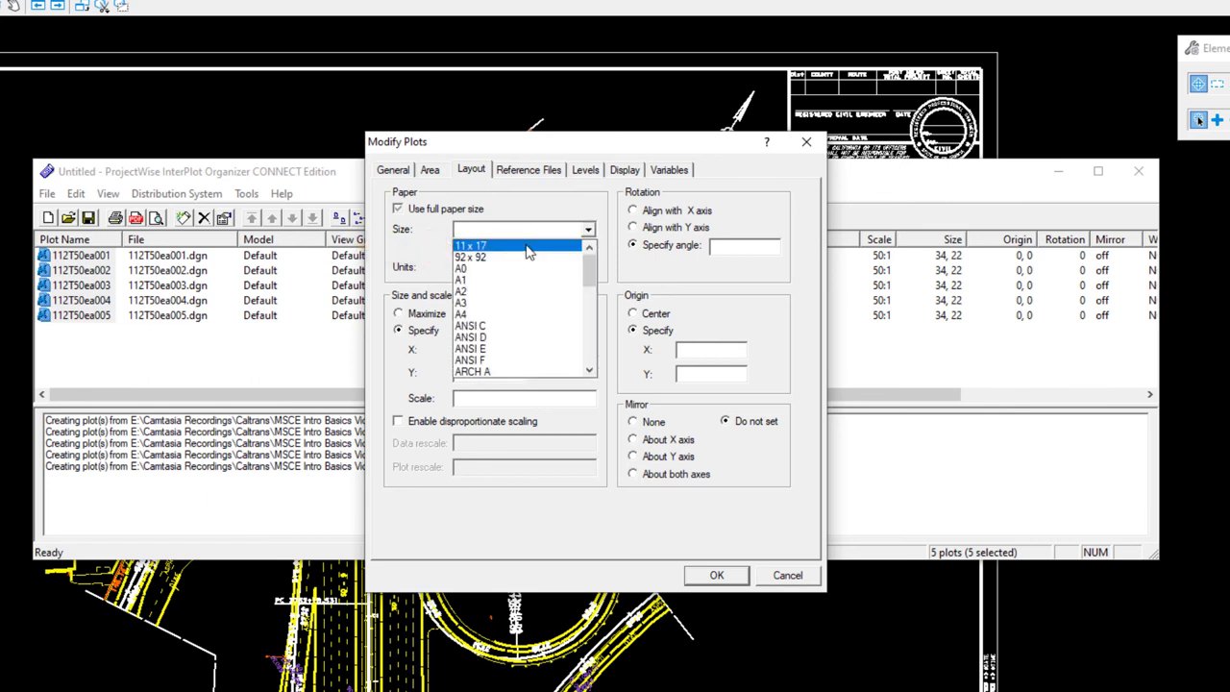
{"action": "left_click", "coordinate": [528, 248]}
{"action": "left_click", "coordinate": [434, 315]}
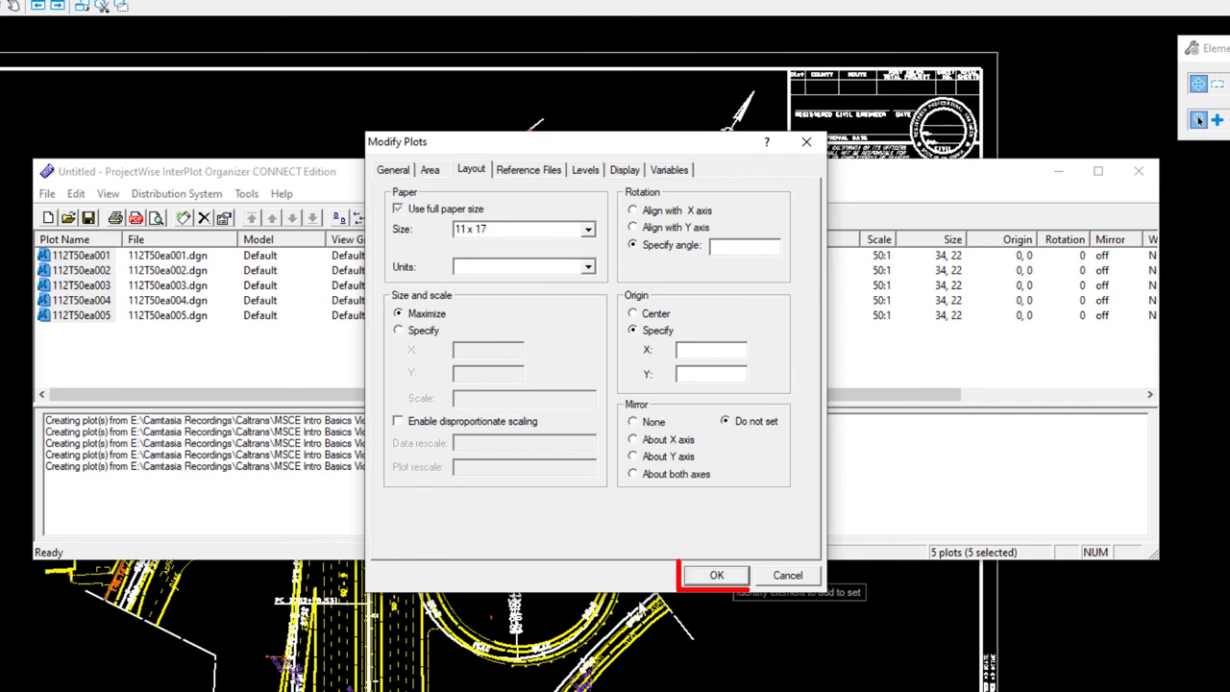
{"action": "left_click", "coordinate": [728, 577]}
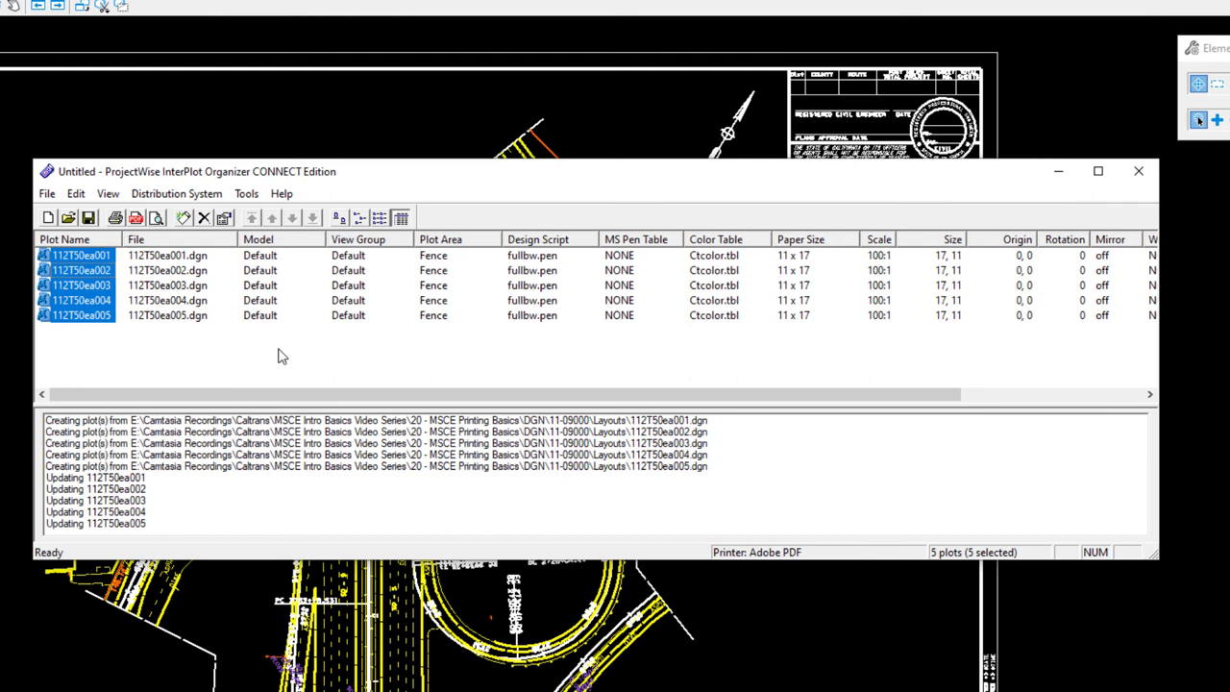
- Start exporting the selected plots to one combined PDF file, and cancel the file save and the export
{"action": "left_click", "coordinate": [136, 218]}
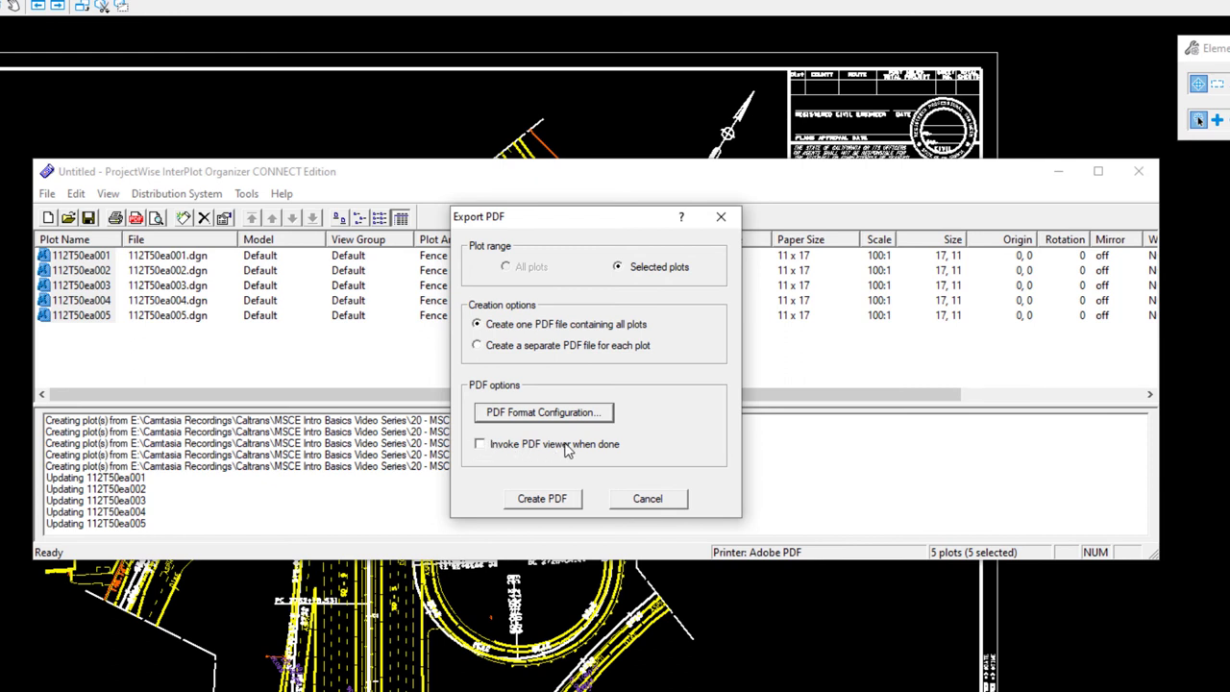
{"action": "left_click", "coordinate": [542, 499]}
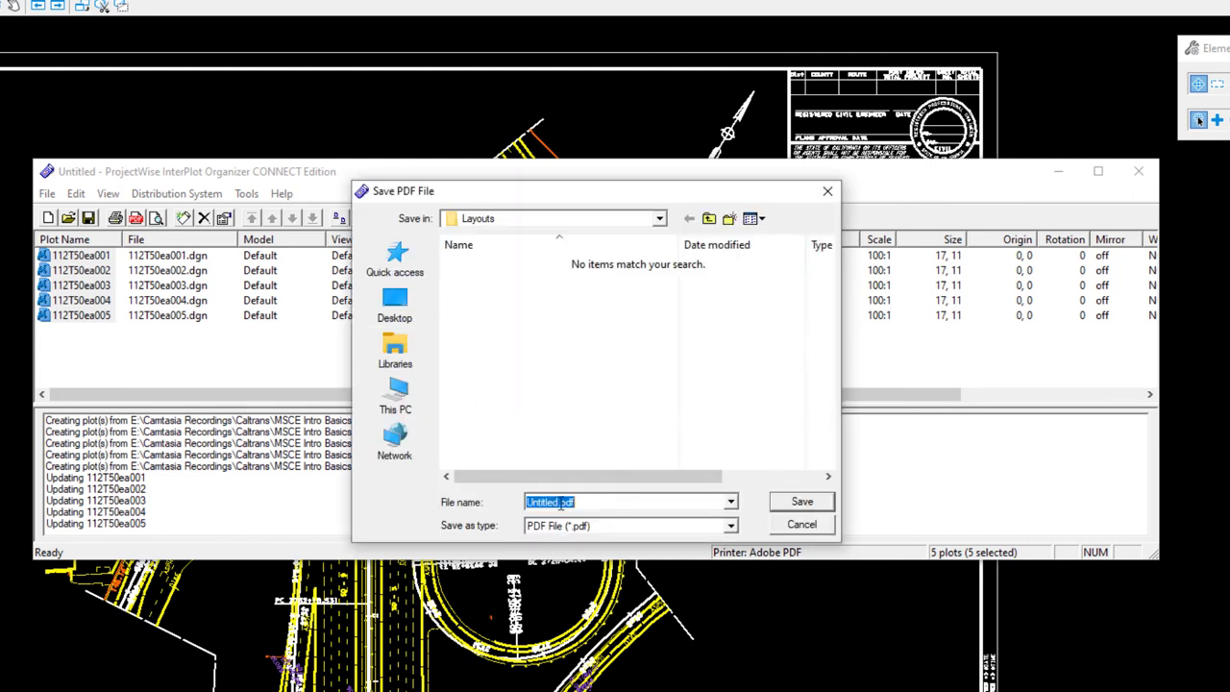
{"action": "left_click", "coordinate": [802, 526]}
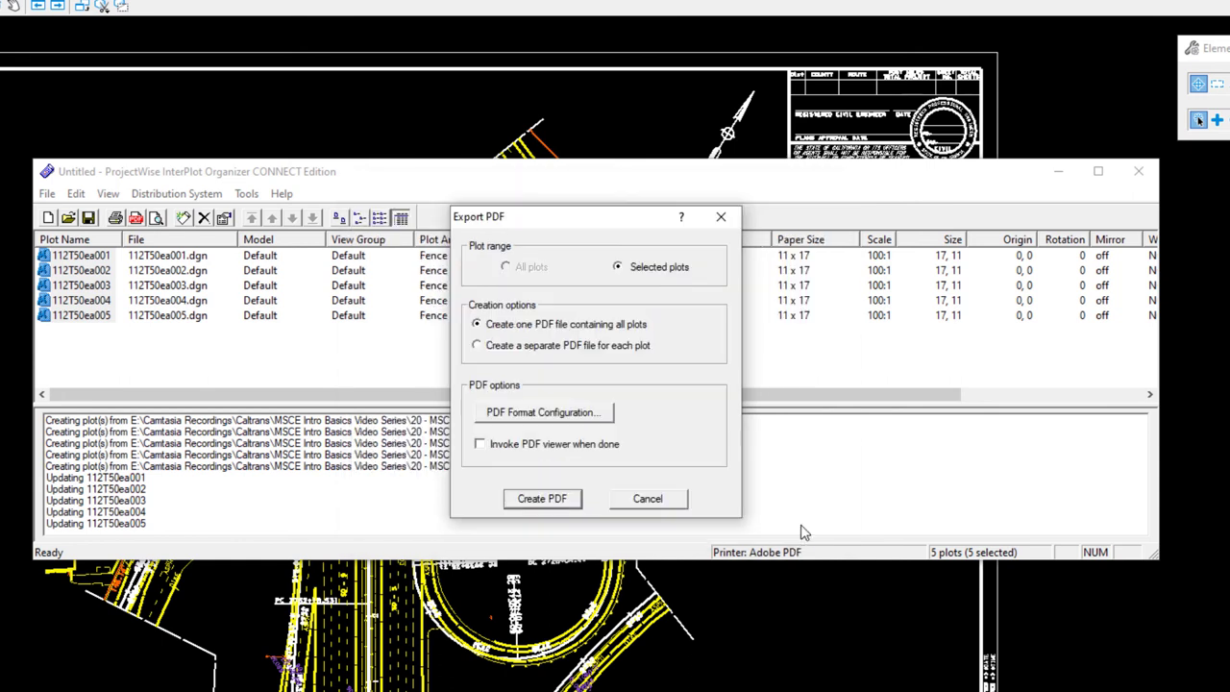
{"action": "left_click", "coordinate": [650, 500]}
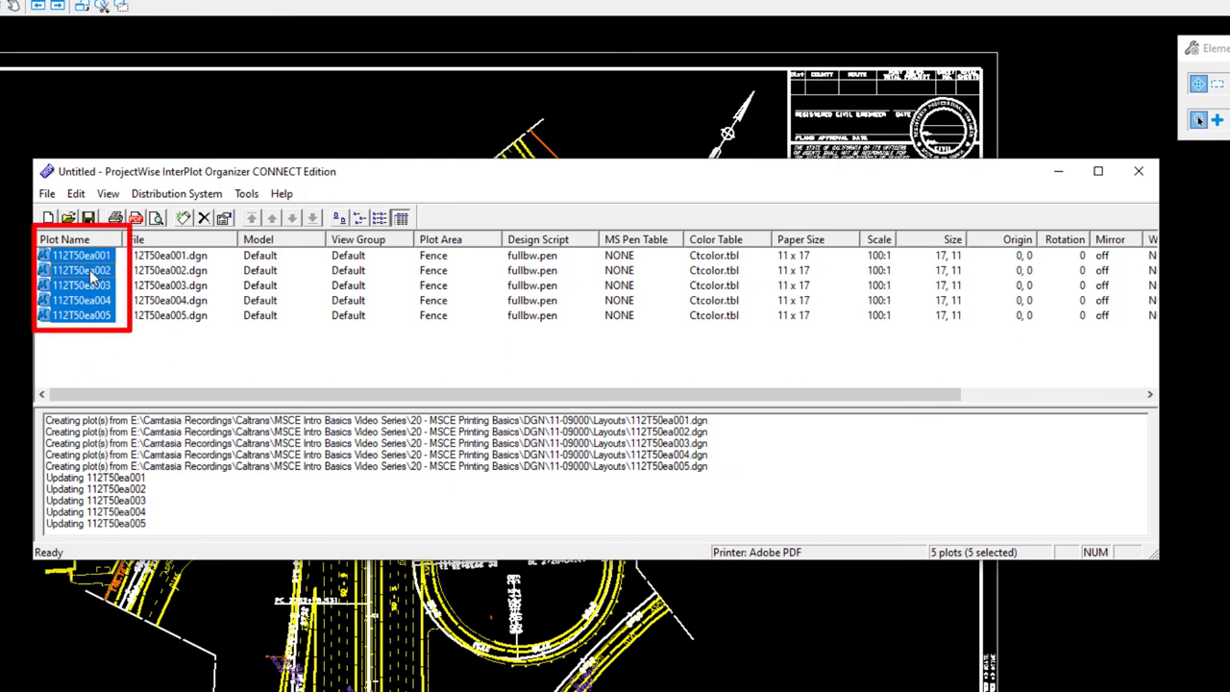
- Export the five selected plots as individual plot files into the 11-09000\Layouts folder
{"action": "left_click", "coordinate": [47, 195]}
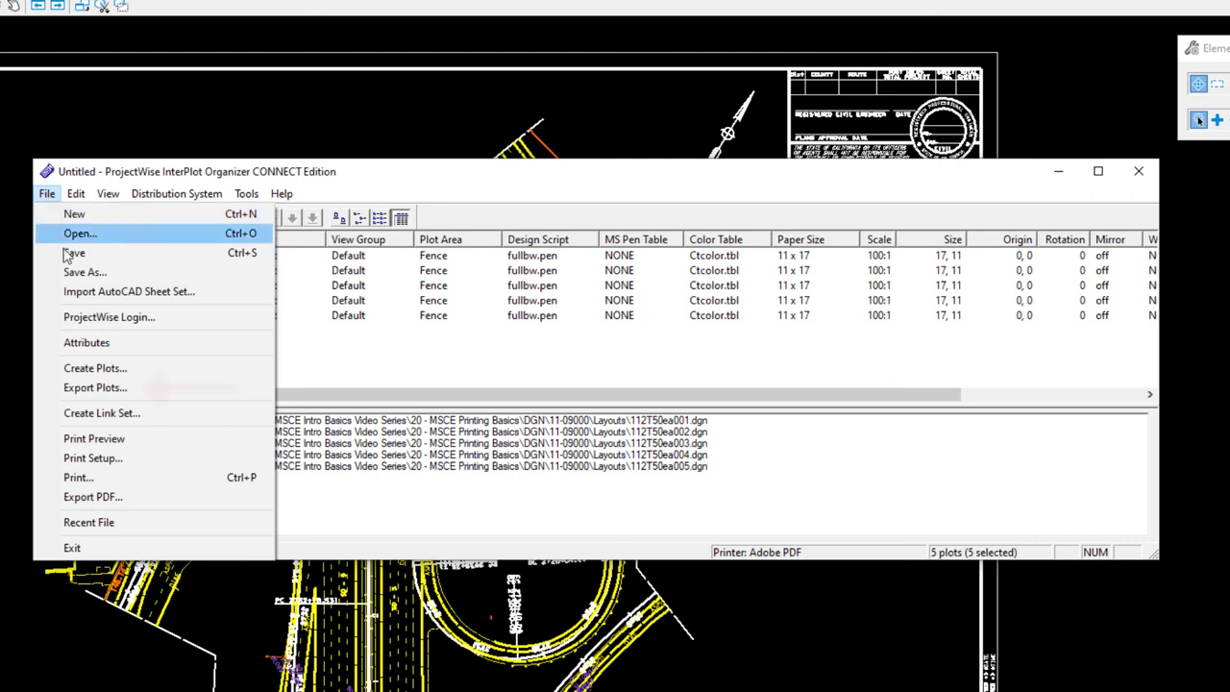
{"action": "left_click", "coordinate": [131, 391]}
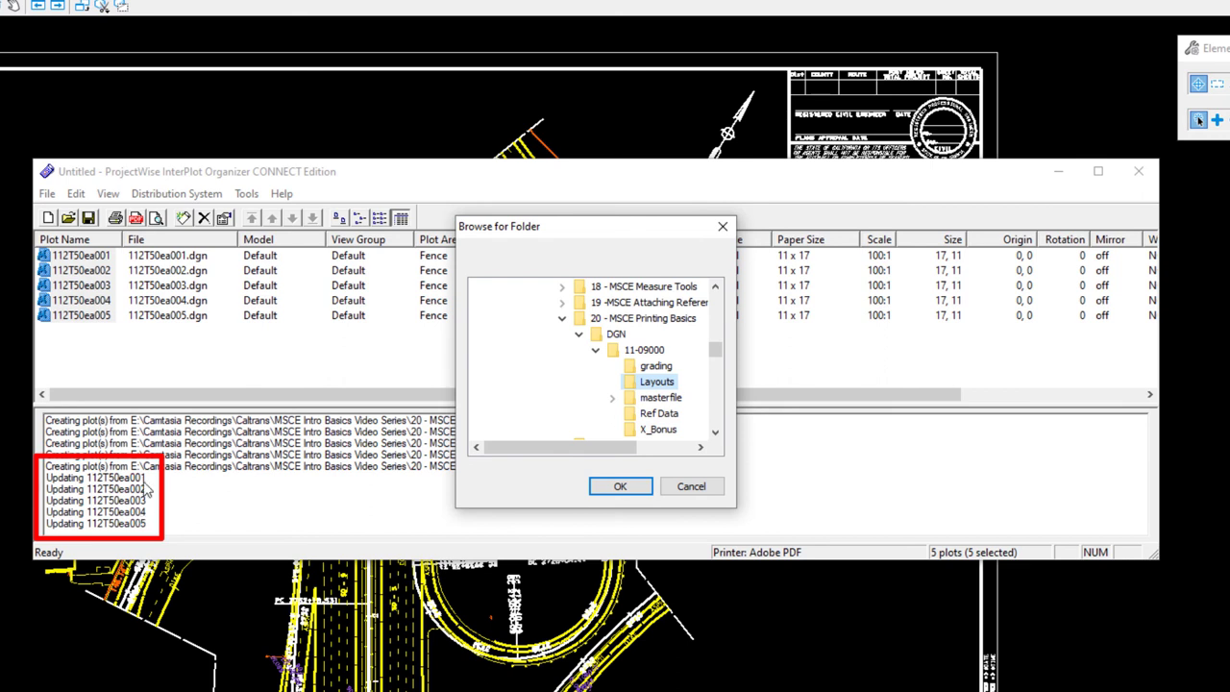
{"action": "left_click", "coordinate": [620, 487]}
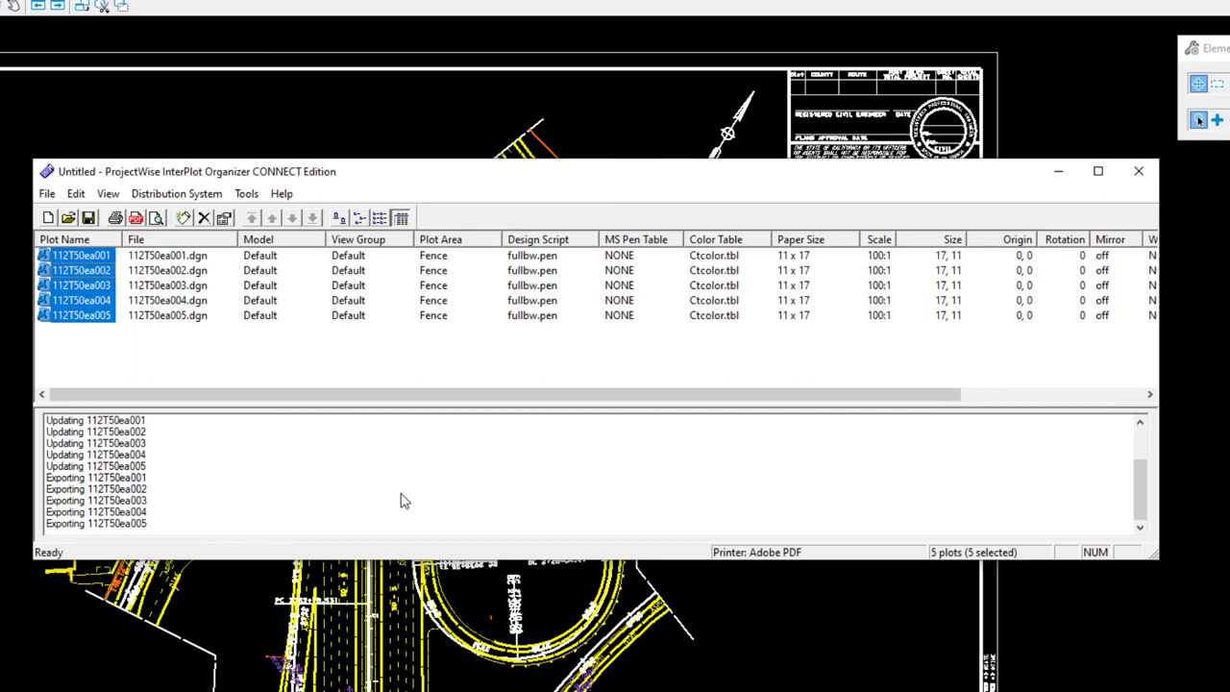
- Switch to File Explorer and open the 11-09000\Layouts folder to check the exported plot files
{"action": "key", "text": "alt+Tab"}
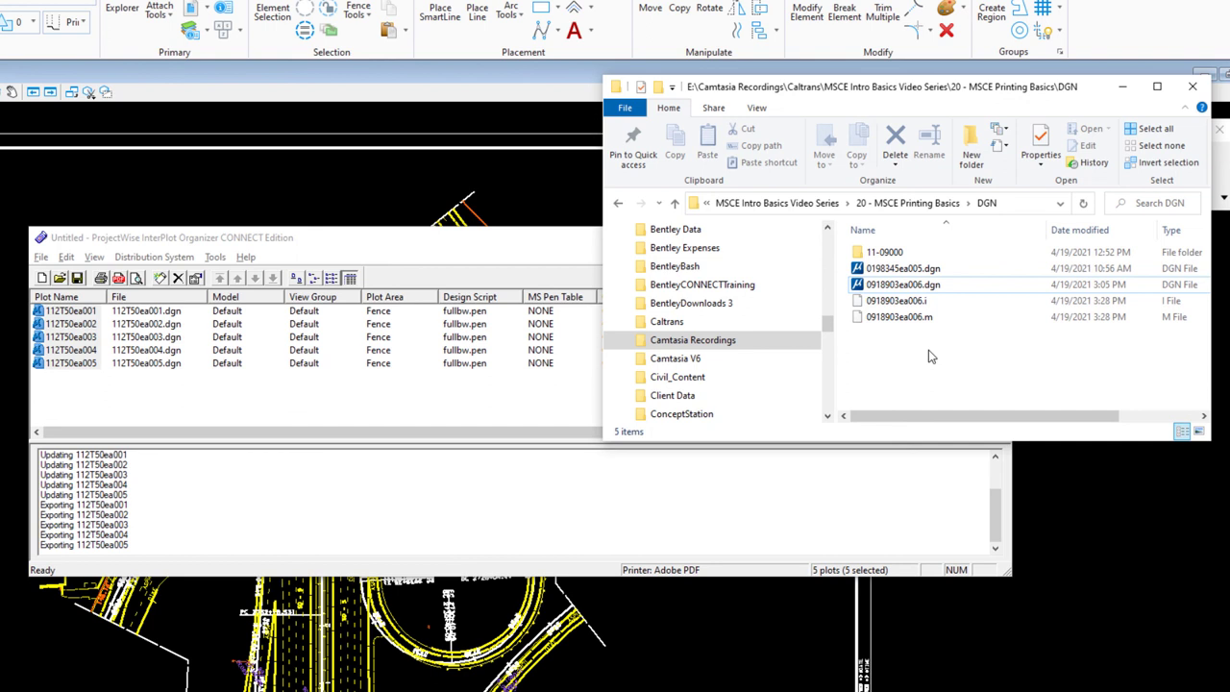
{"action": "double_click", "coordinate": [883, 252]}
{"action": "left_click", "coordinate": [894, 272]}
{"action": "double_click", "coordinate": [894, 272]}
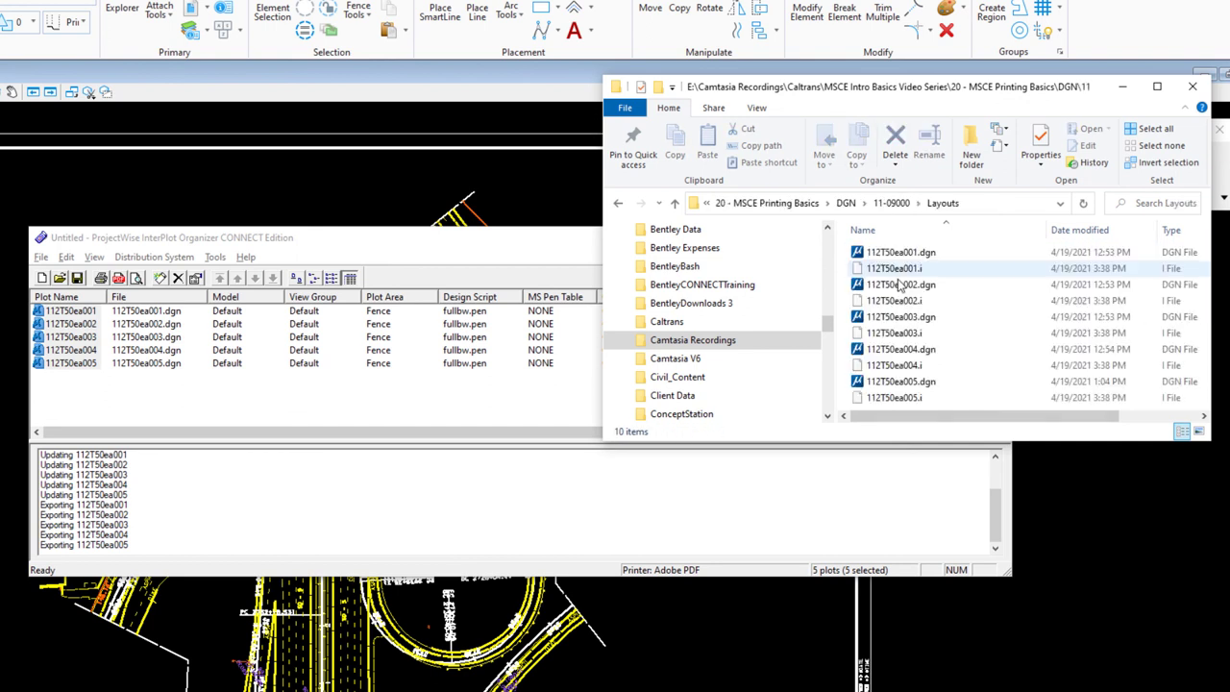
- Enlarge the File Explorer window to review the exported plot files in the Layouts folder, and return to InterPlot Organizer
{"action": "left_click_drag", "start_coordinate": [994, 442], "coordinate": [995, 517]}
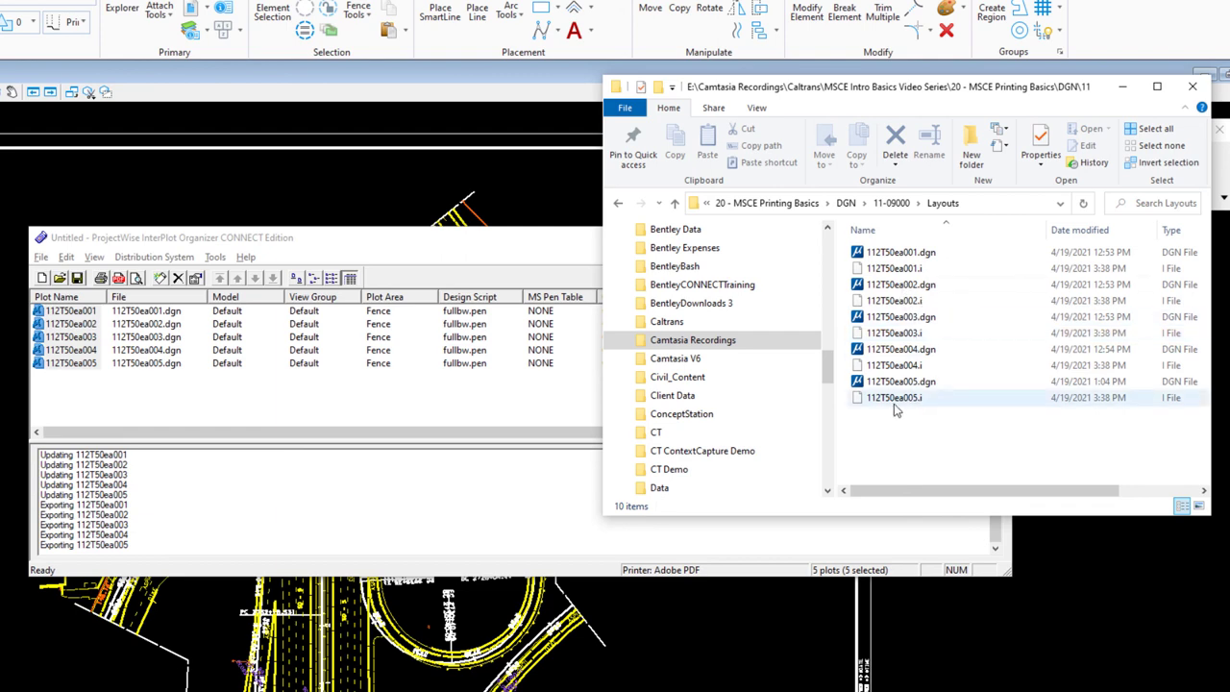
{"action": "left_click", "coordinate": [469, 495]}
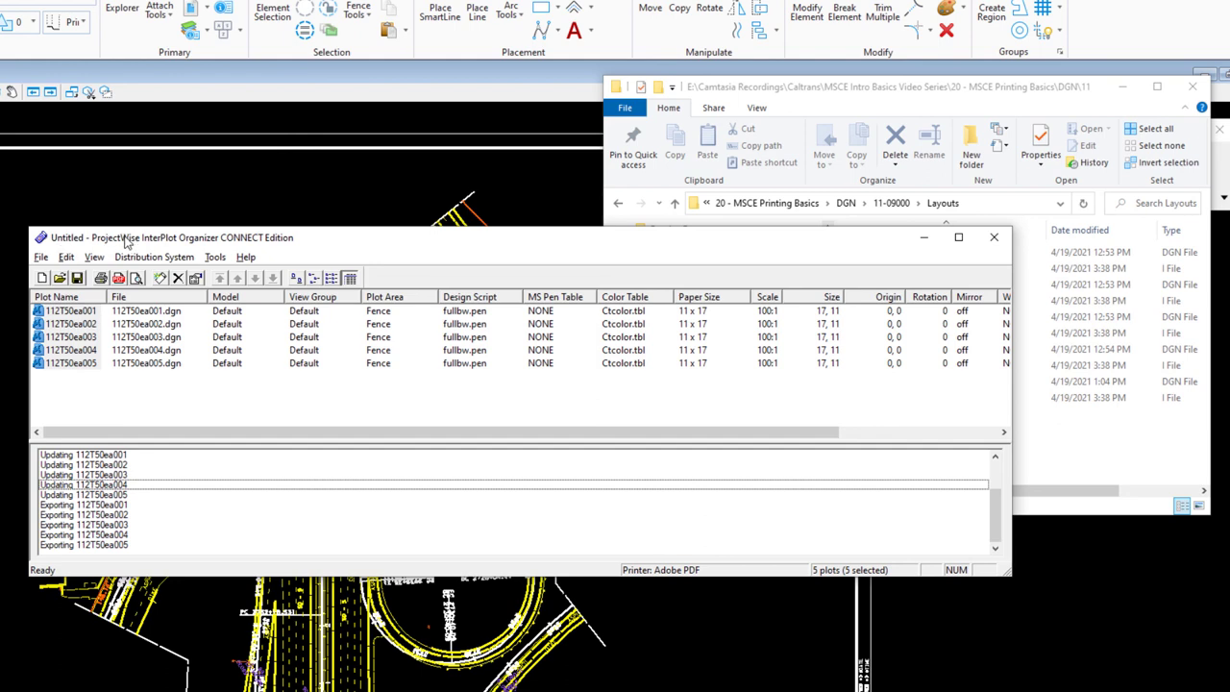
{"action": "left_click_drag", "start_coordinate": [128, 241], "coordinate": [102, 249]}
- Save the plot set as "Sheets 1-5" in the 11-09000\Layouts folder on drive E, and close InterPlot Organizer
{"action": "left_click", "coordinate": [52, 287]}
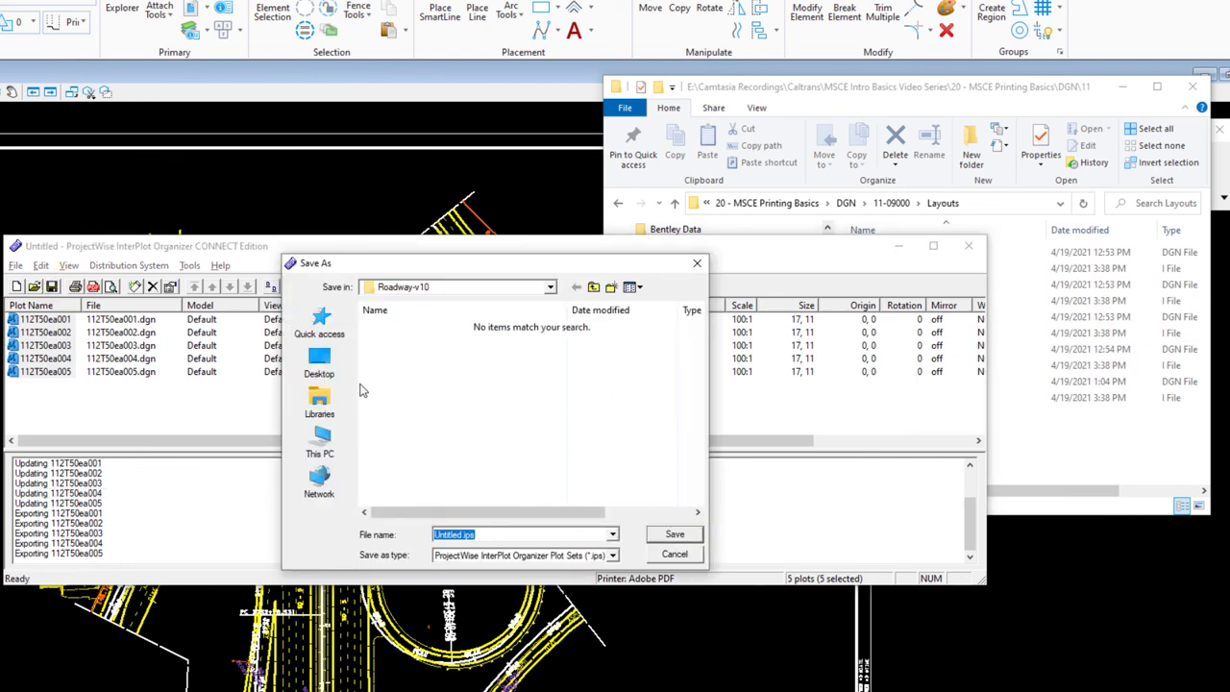
{"action": "left_click", "coordinate": [327, 445]}
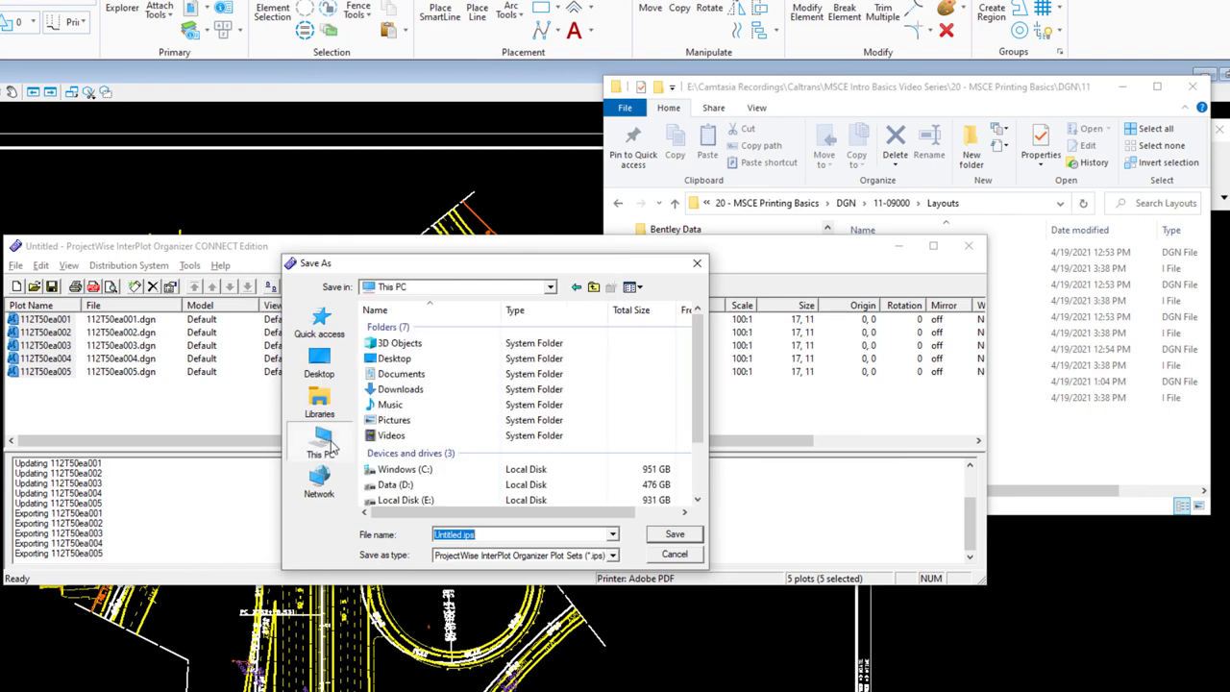
{"action": "double_click", "coordinate": [426, 502]}
{"action": "scroll", "coordinate": [431, 485], "scroll_direction": "down", "scroll_amount": 2}
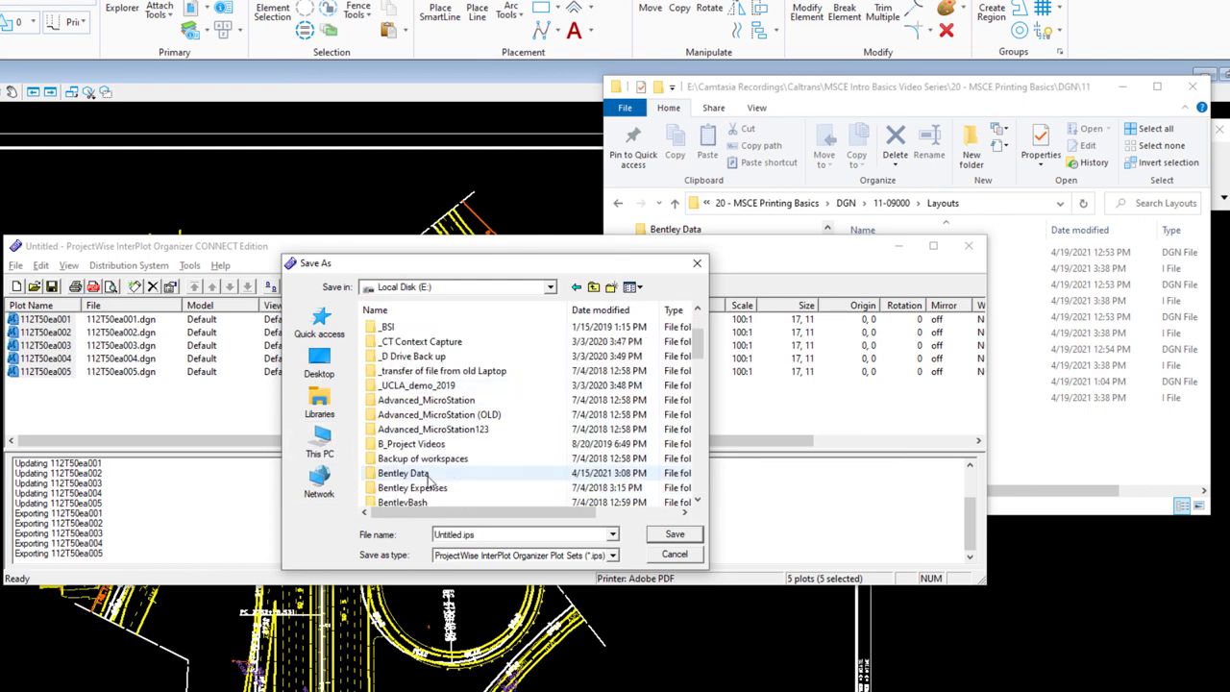
{"action": "scroll", "coordinate": [431, 483], "scroll_direction": "down", "scroll_amount": 2}
{"action": "double_click", "coordinate": [433, 474]}
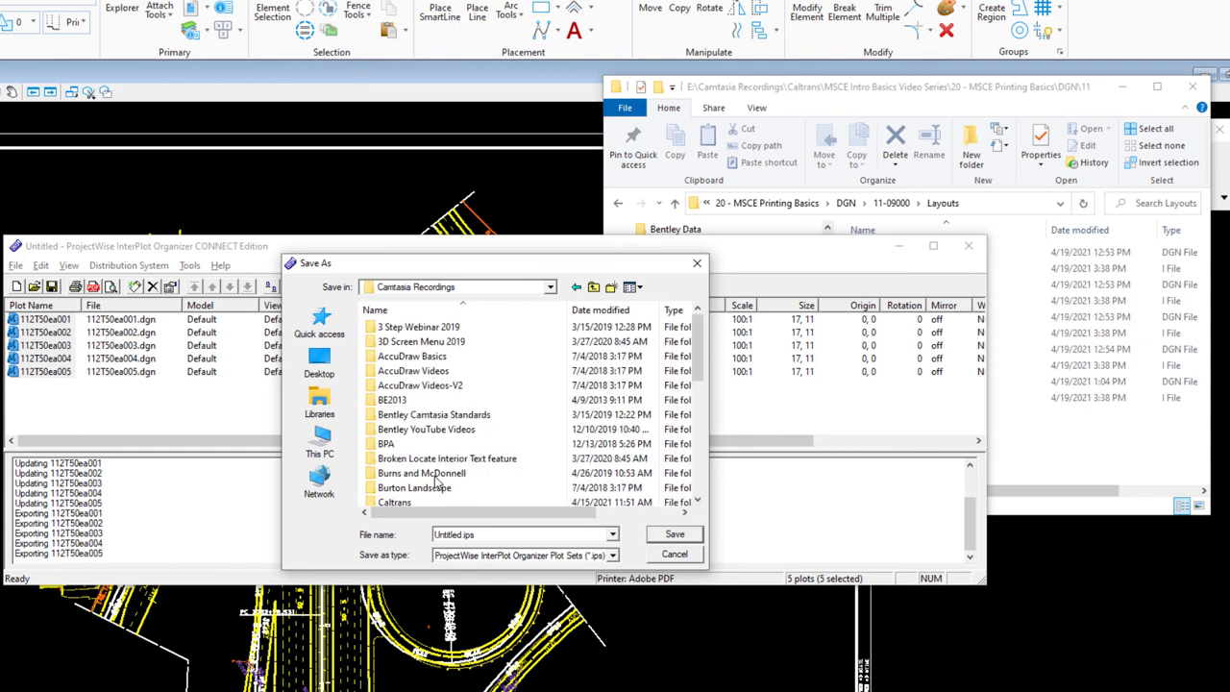
{"action": "scroll", "coordinate": [432, 476], "scroll_direction": "down", "scroll_amount": 2}
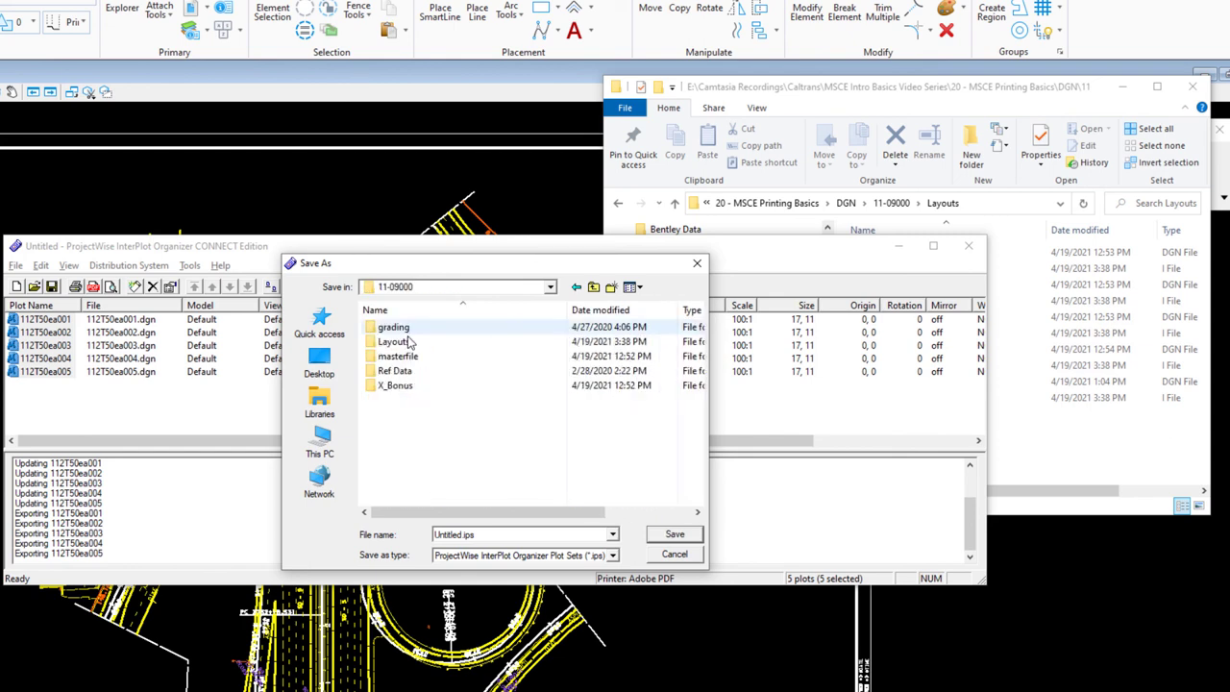
{"action": "double_click", "coordinate": [456, 343]}
{"action": "double_click", "coordinate": [496, 535]}
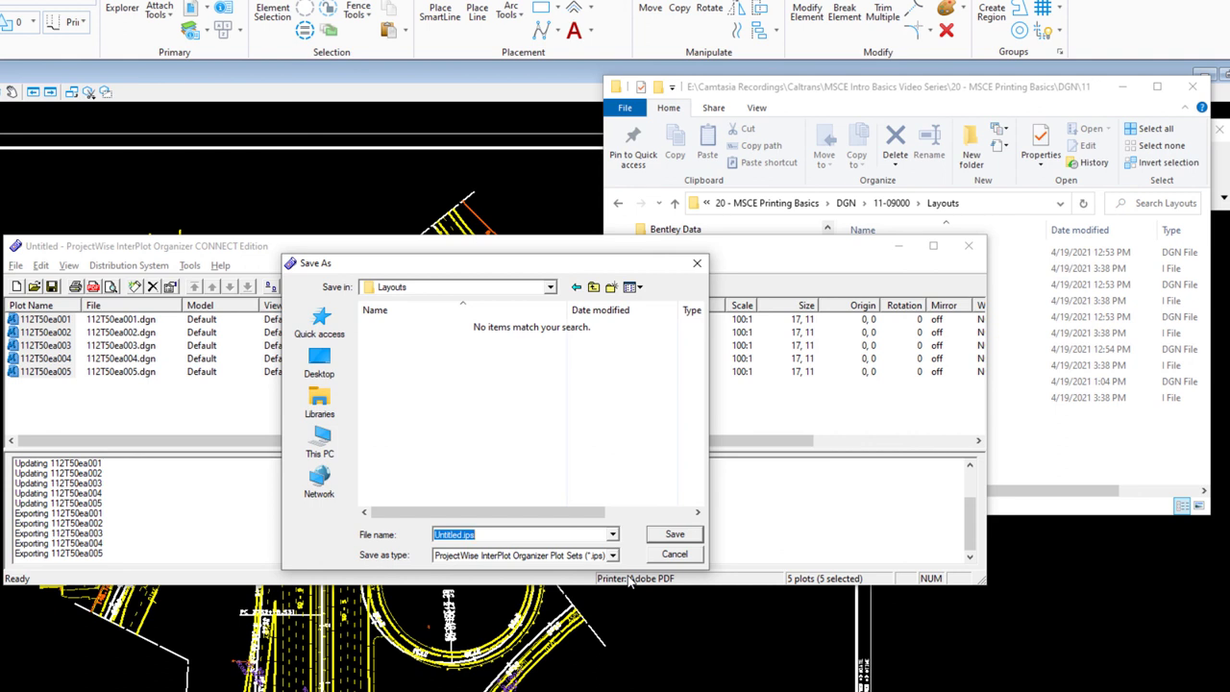
{"action": "type", "text": "Sheets 1-5"}
{"action": "key", "text": "Return"}
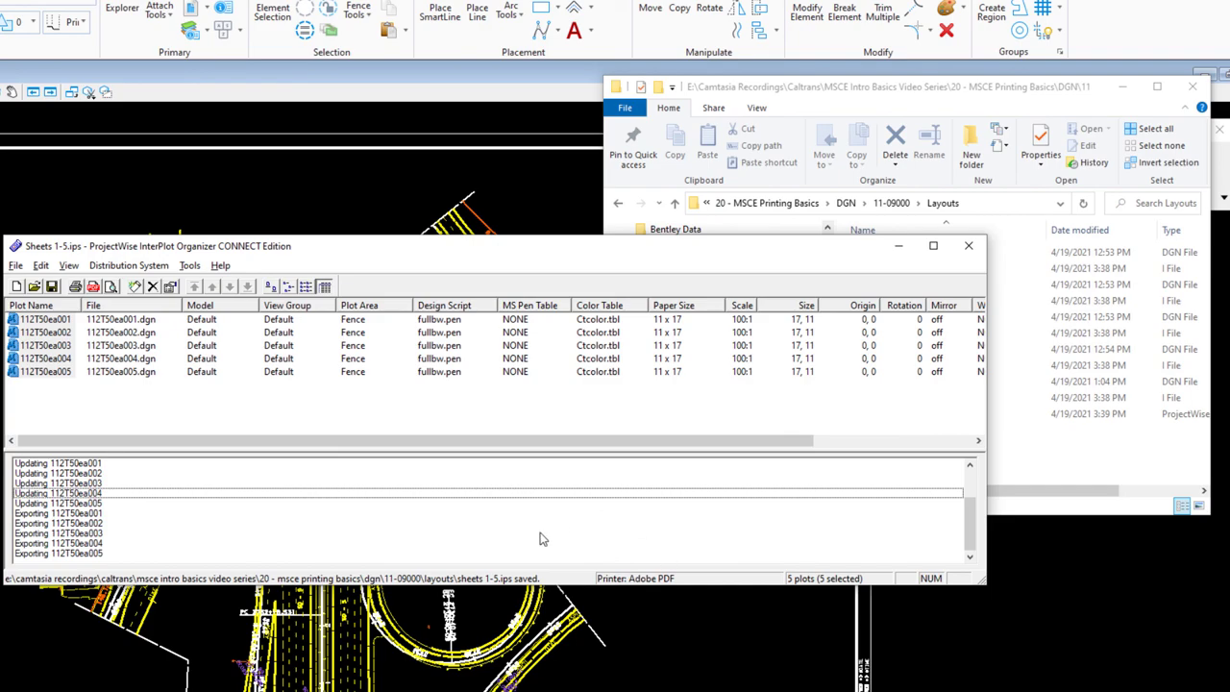
{"action": "left_click", "coordinate": [969, 247]}
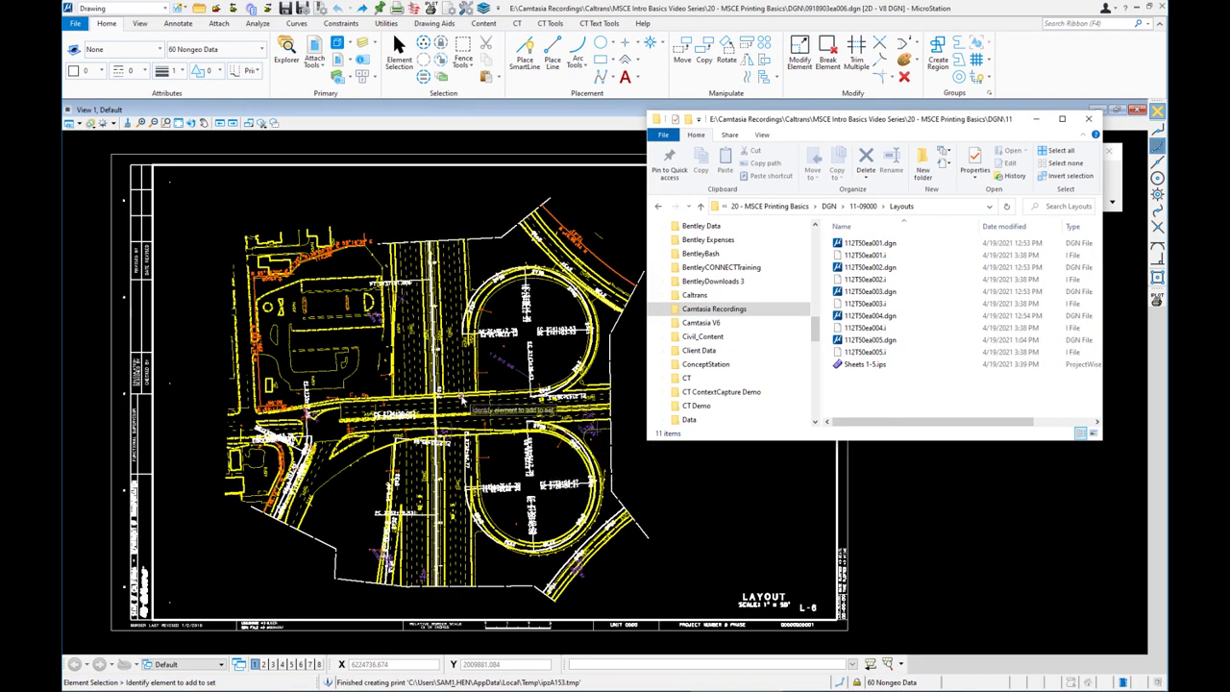
- Launch InterPlot Organizer from MicroStation's print tools and open the existing plot set Sheets 1-5.ips from the Layouts folder
{"action": "left_click", "coordinate": [74, 24]}
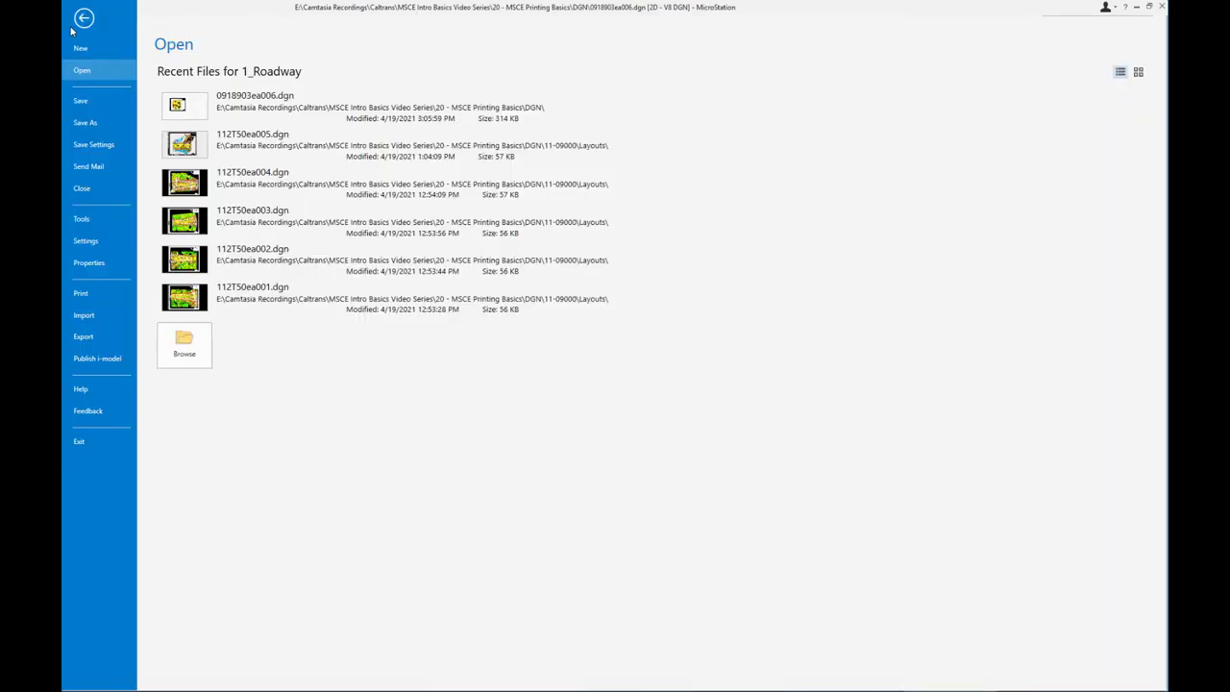
{"action": "left_click", "coordinate": [81, 293]}
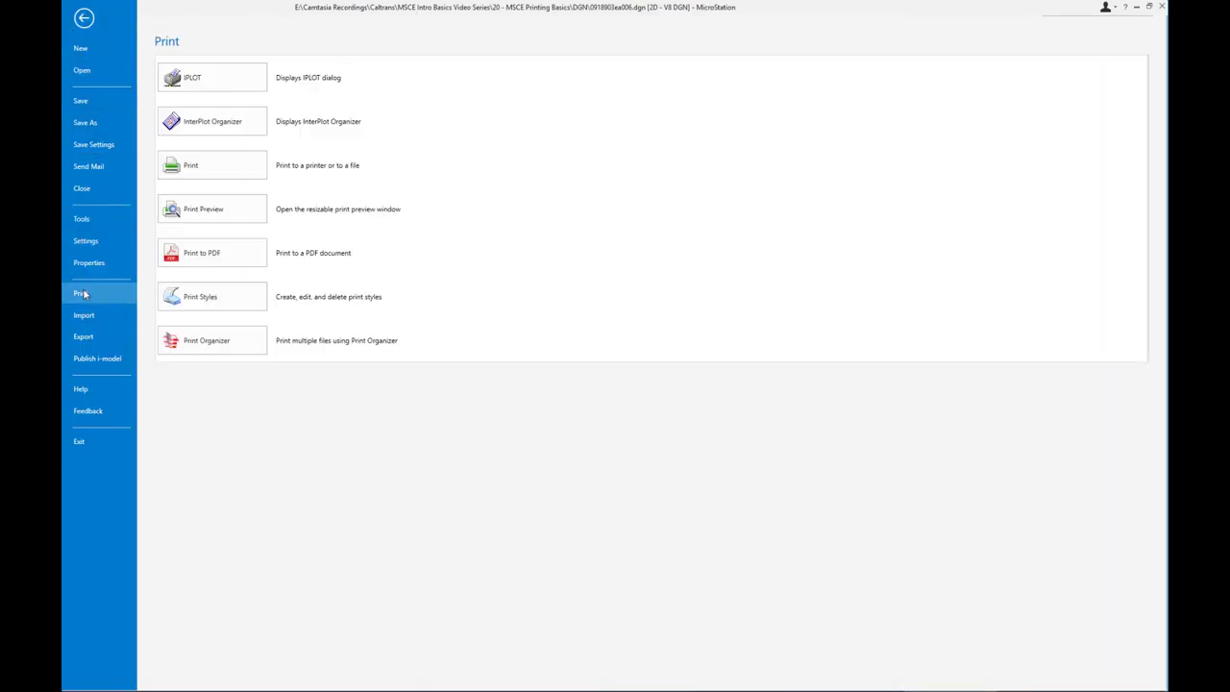
{"action": "left_click", "coordinate": [216, 120]}
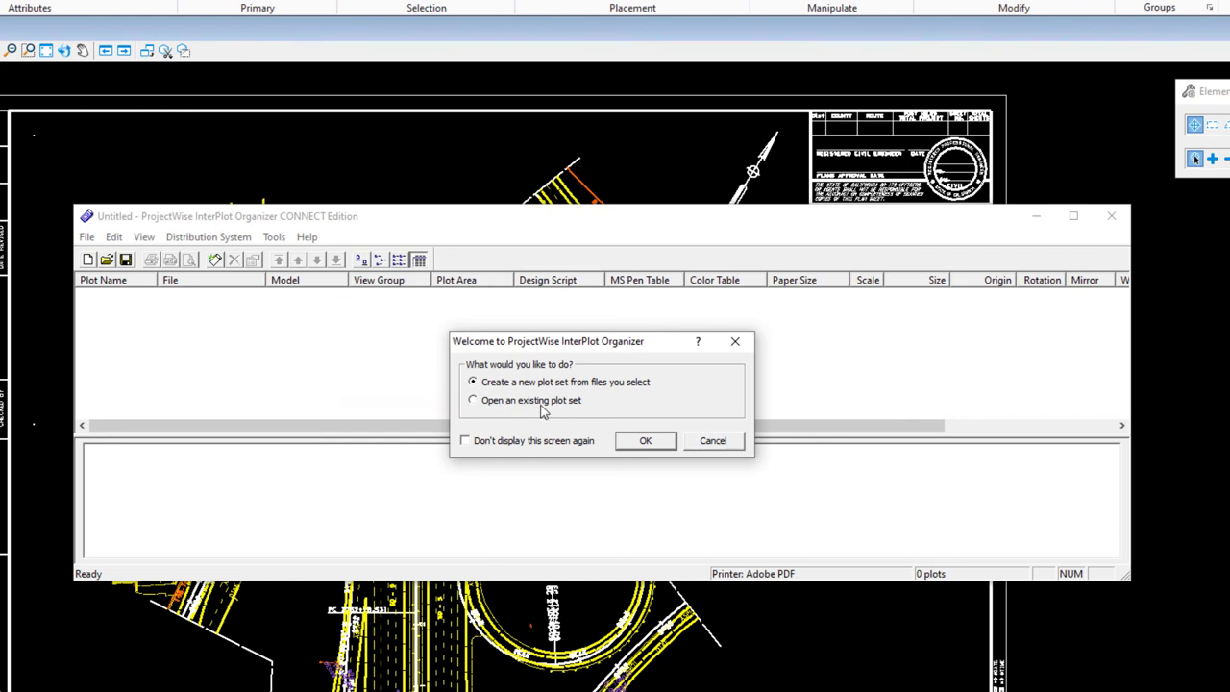
{"action": "left_click", "coordinate": [557, 406]}
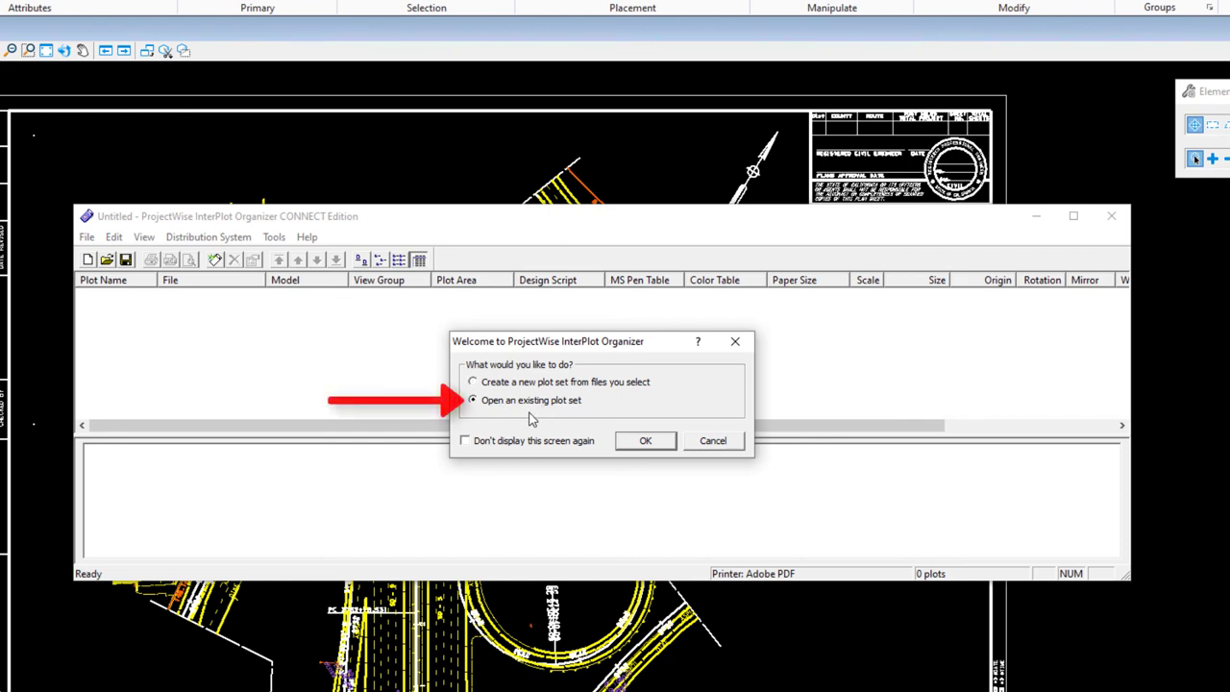
{"action": "left_click", "coordinate": [645, 441]}
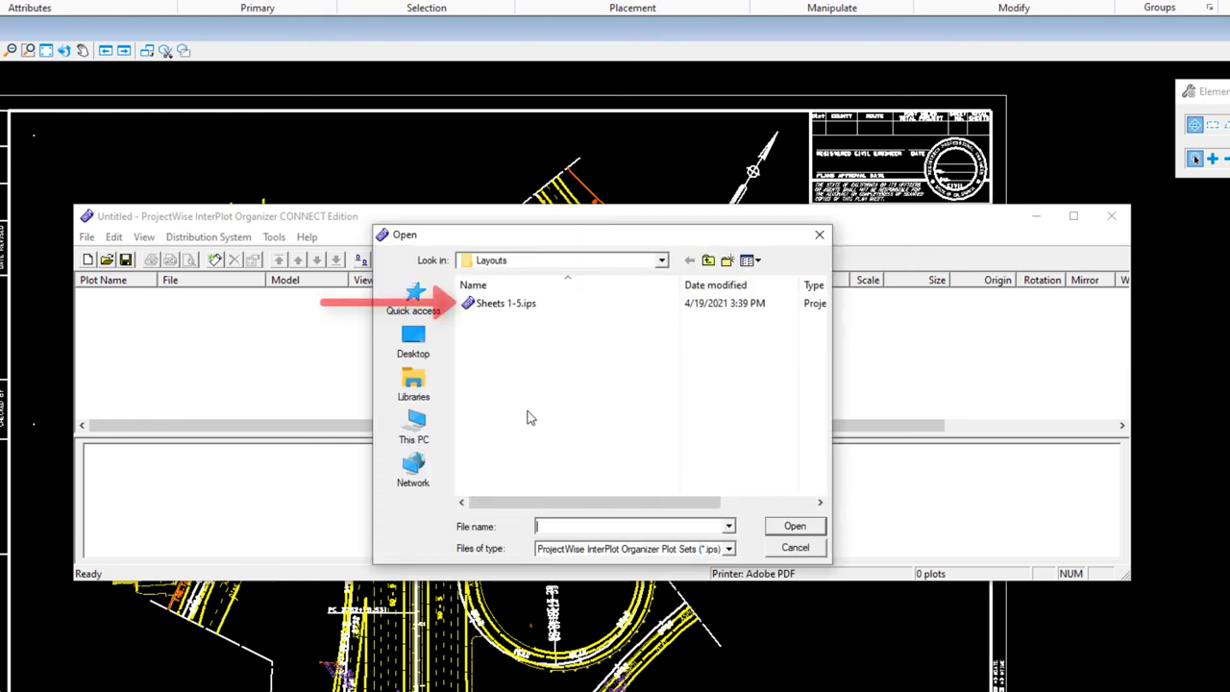
{"action": "left_click", "coordinate": [490, 305]}
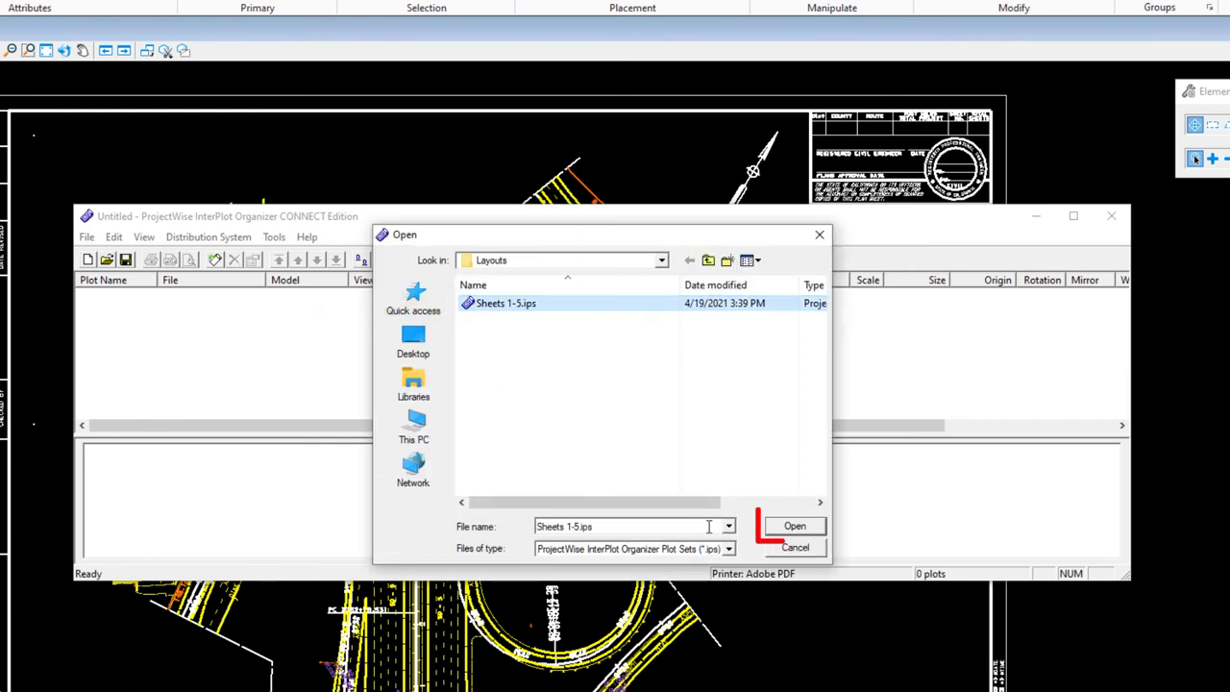
{"action": "left_click", "coordinate": [791, 528]}
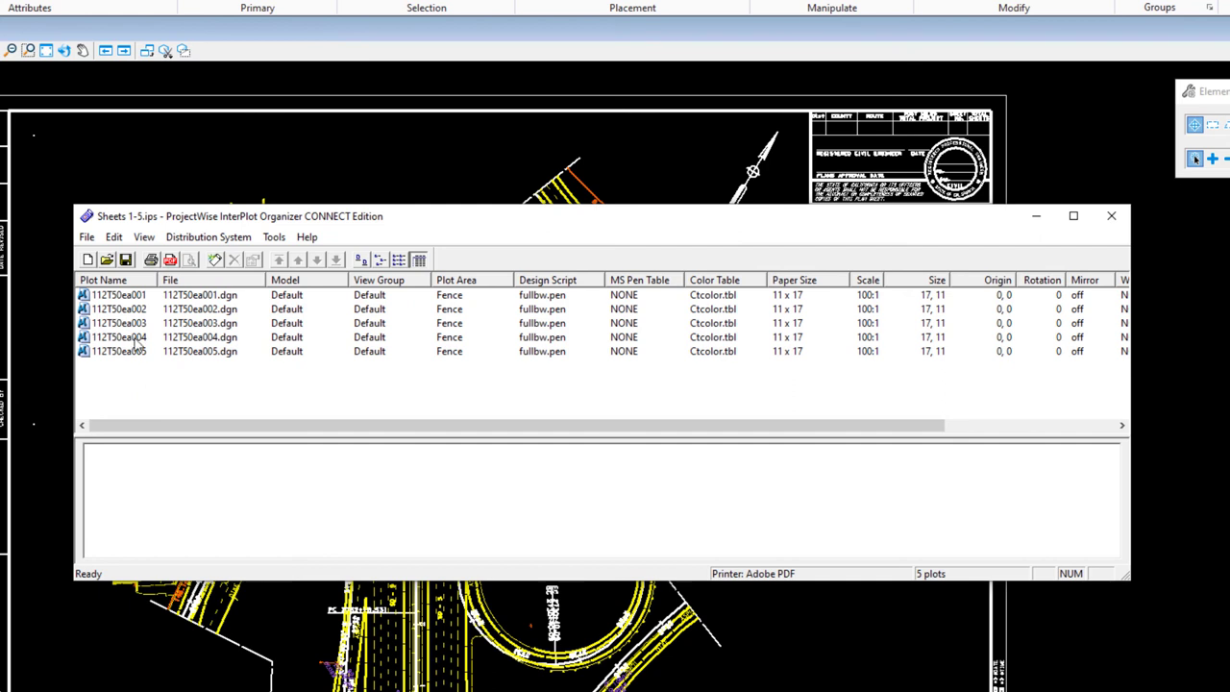
- Modify the properties of all five plots, 112T50ea001 through 112T50ea005, with the option to update plots from design files enabled
{"action": "left_click", "coordinate": [123, 298]}
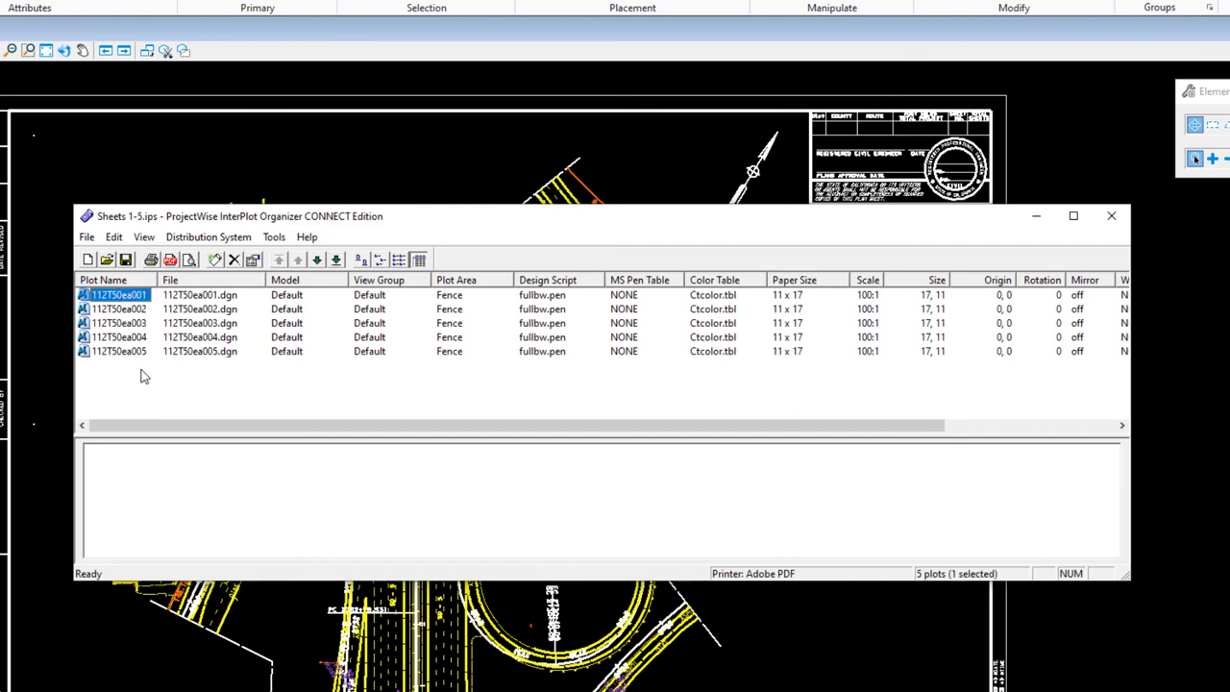
{"action": "left_click", "coordinate": [132, 353], "text": "shift"}
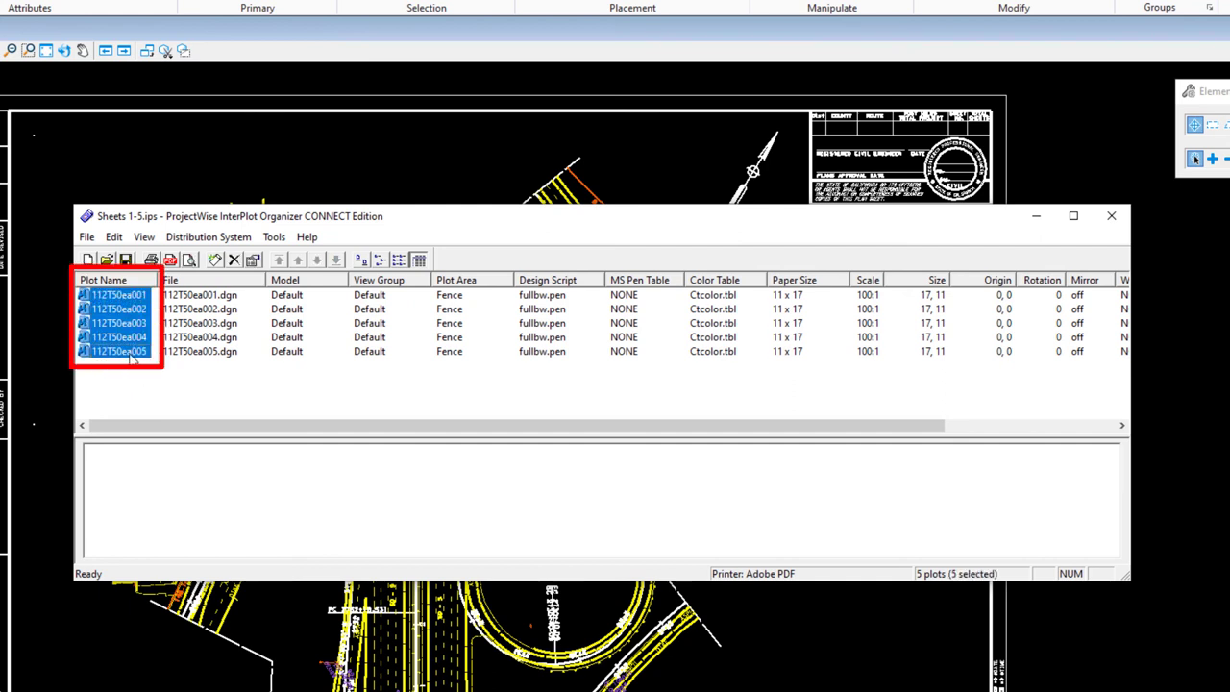
{"action": "right_click", "coordinate": [135, 309]}
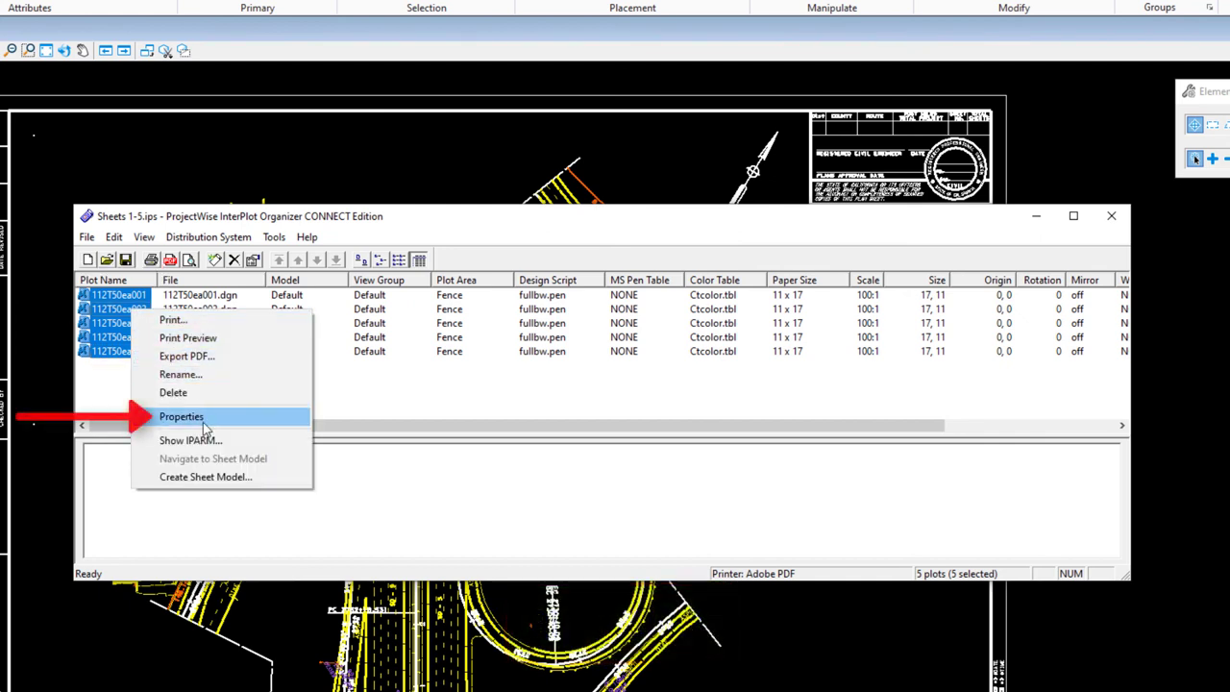
{"action": "left_click", "coordinate": [205, 418]}
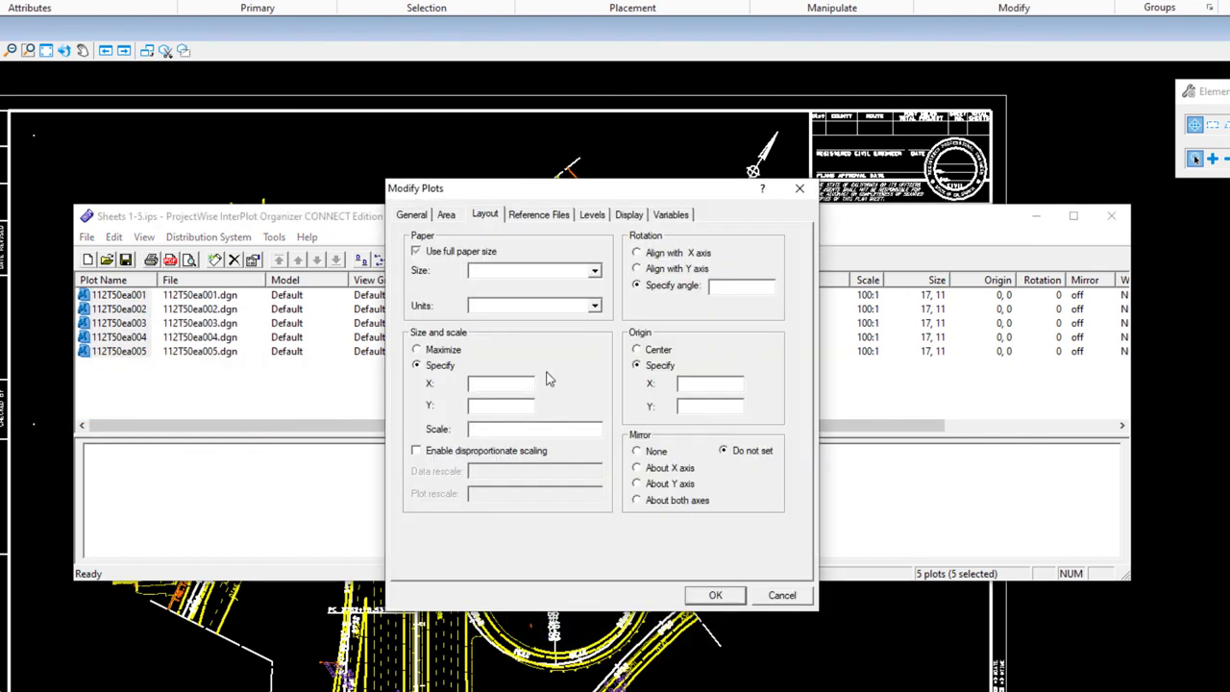
{"action": "left_click", "coordinate": [413, 215]}
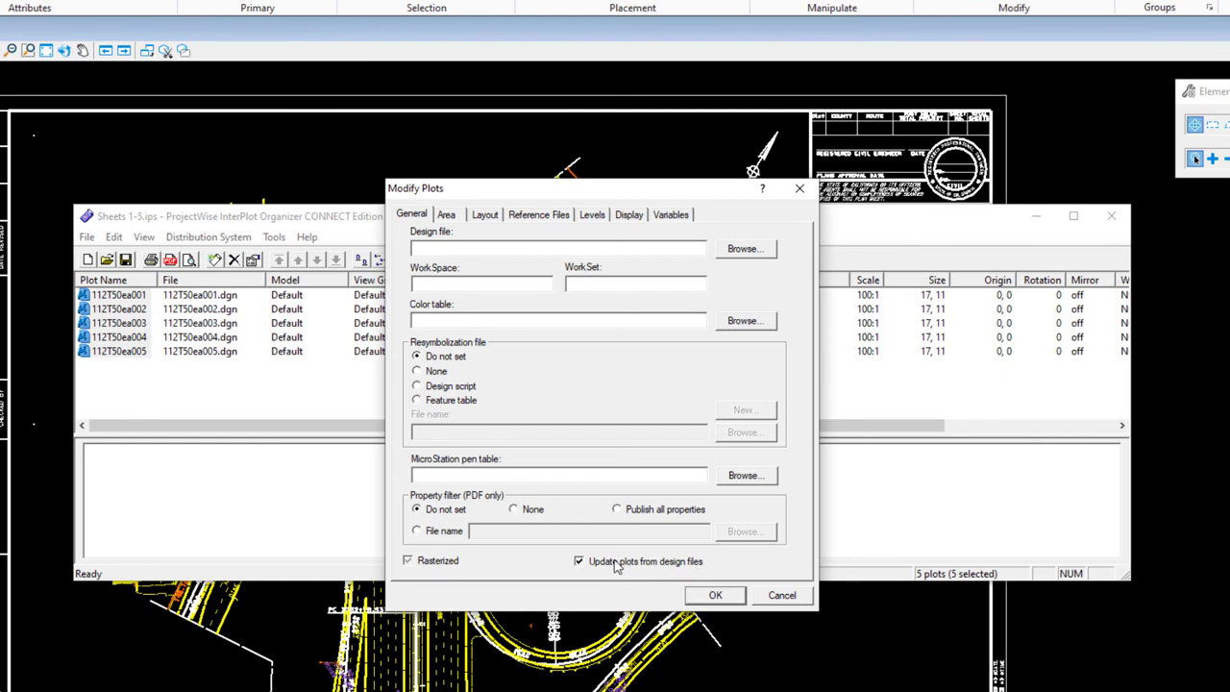
{"action": "left_click", "coordinate": [716, 596]}
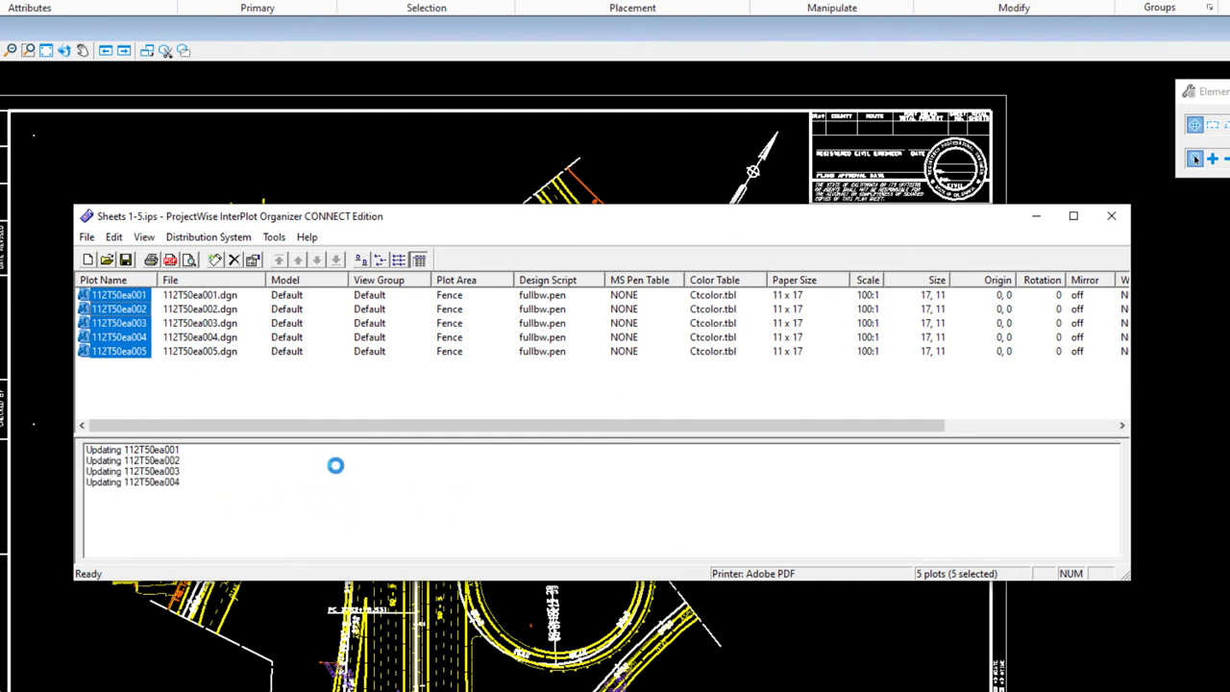